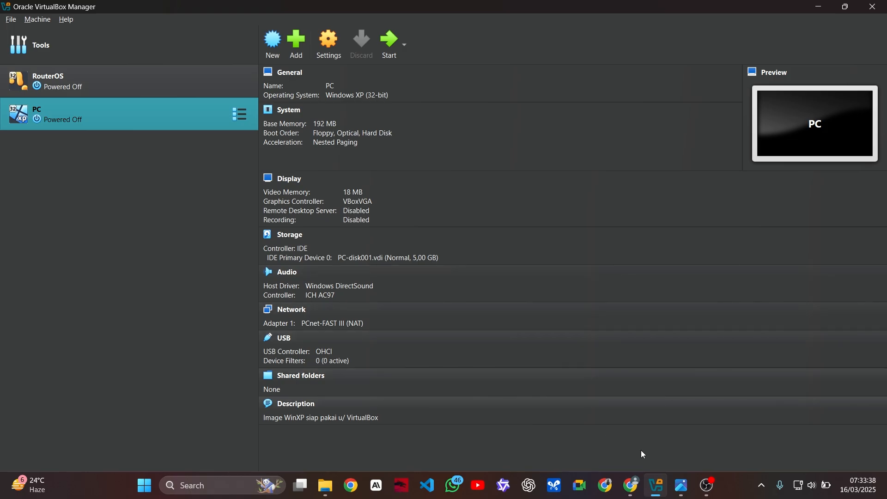
Step: Check the network topology screenshot, and fully clone the PC virtual machine as PC-1 with new MAC addresses for all network adapters
left_click(681, 485)
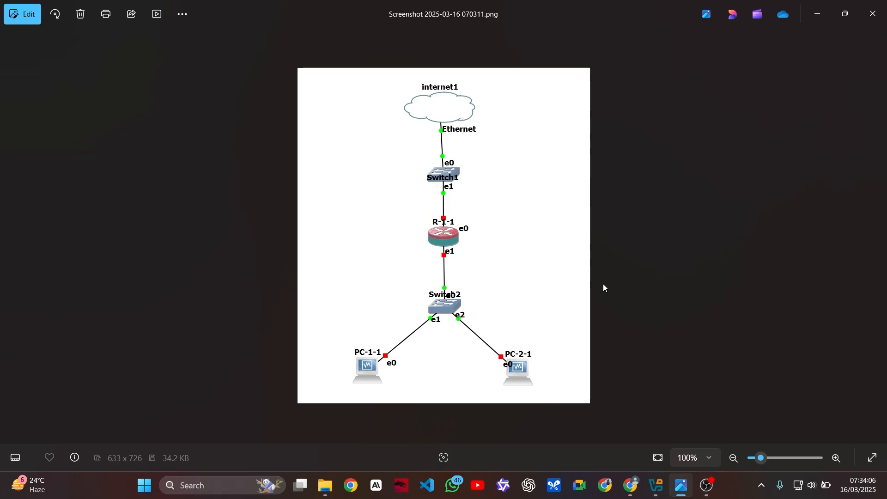
left_click(656, 485)
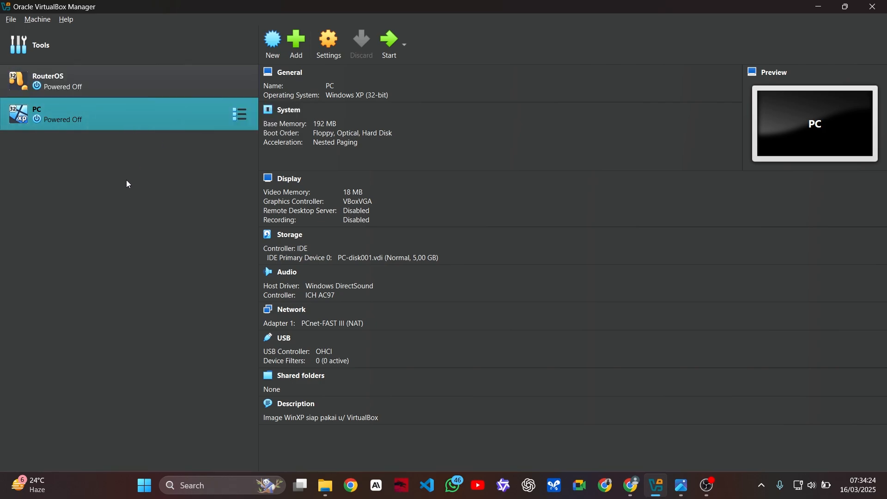
right_click(103, 113)
left_click(132, 128)
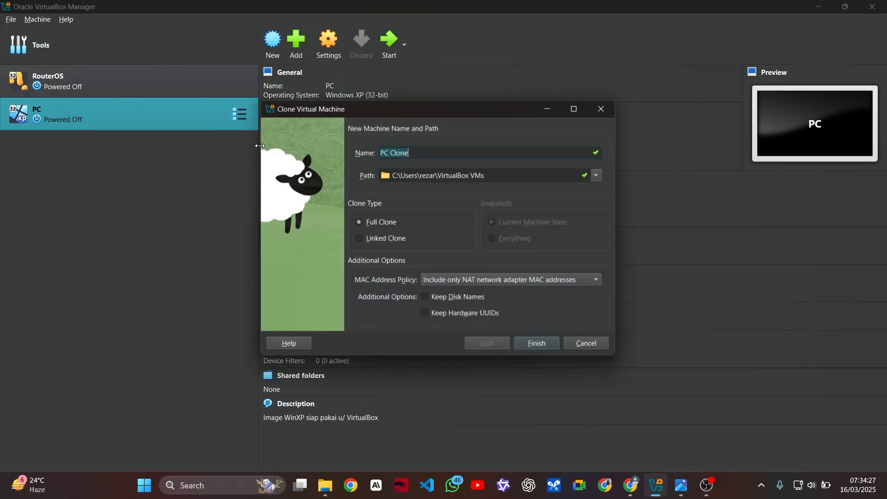
left_click(420, 155)
key("BackSpace")
key("BackSpace")
key("BackSpace")
key("BackSpace")
key("BackSpace")
key("BackSpace")
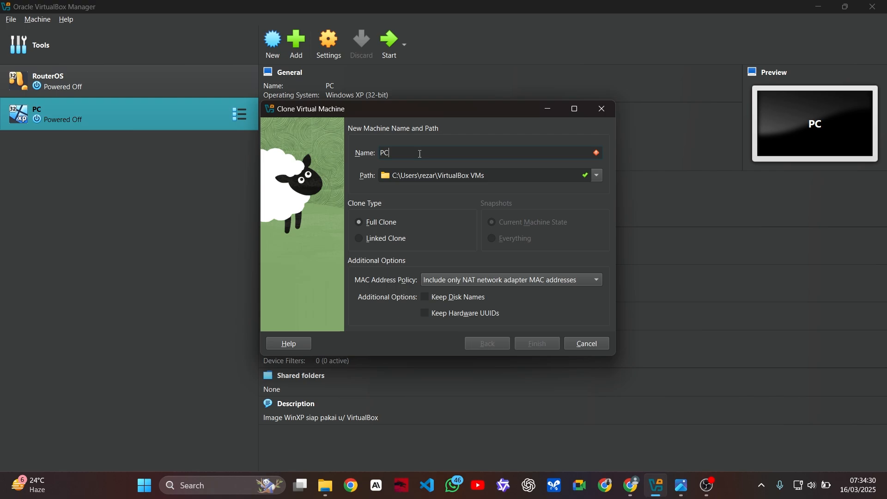
type("-1")
left_click(460, 283)
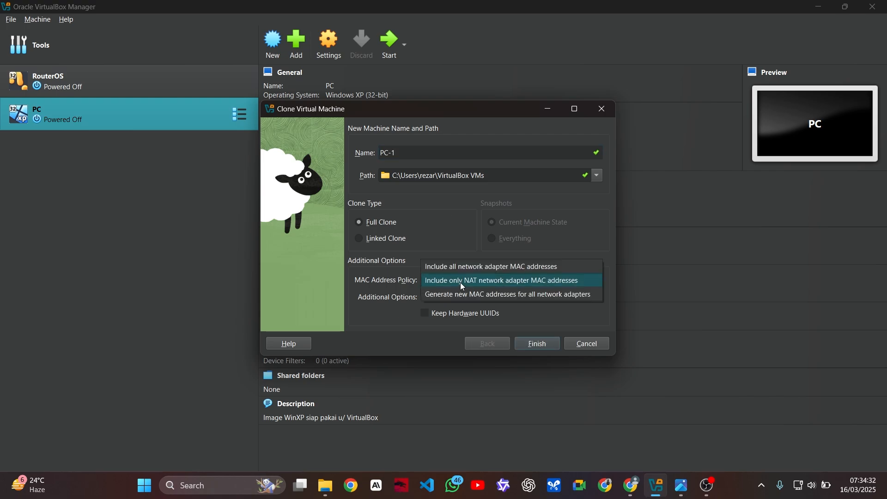
left_click(469, 294)
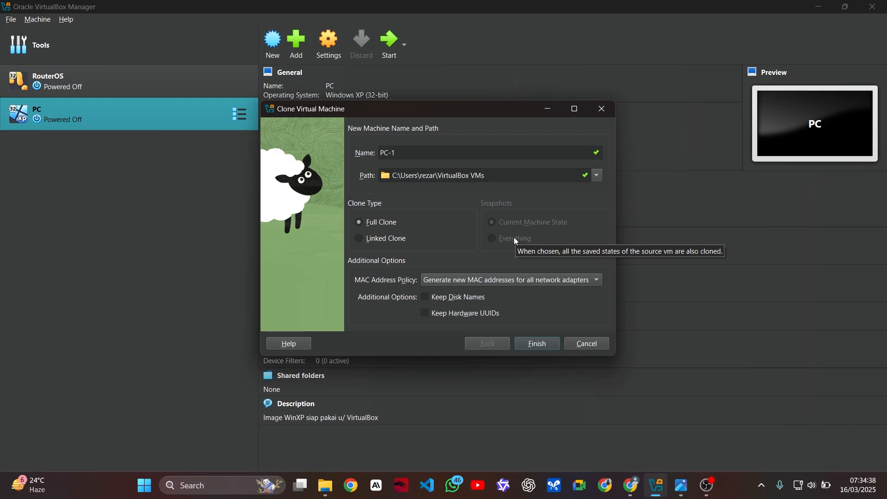
left_click(539, 345)
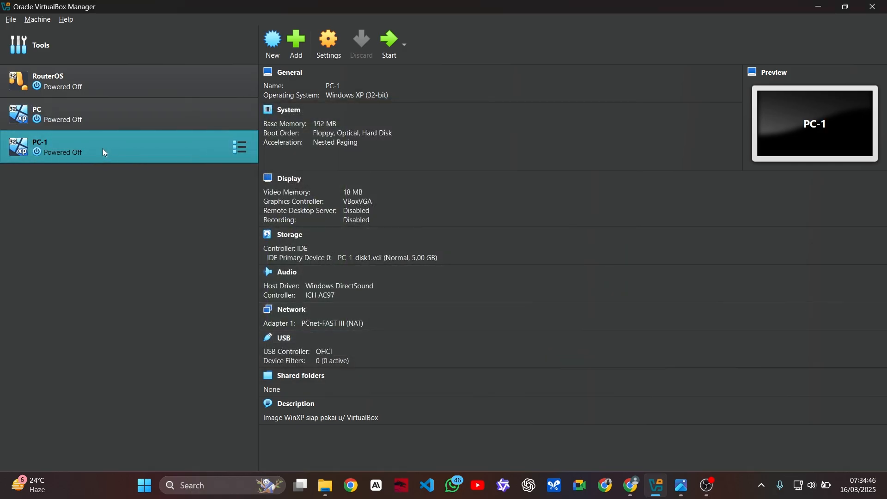
Step: Fully clone the PC-1 virtual machine as PC-2, generating new MAC addresses for all network adapters
right_click(138, 157)
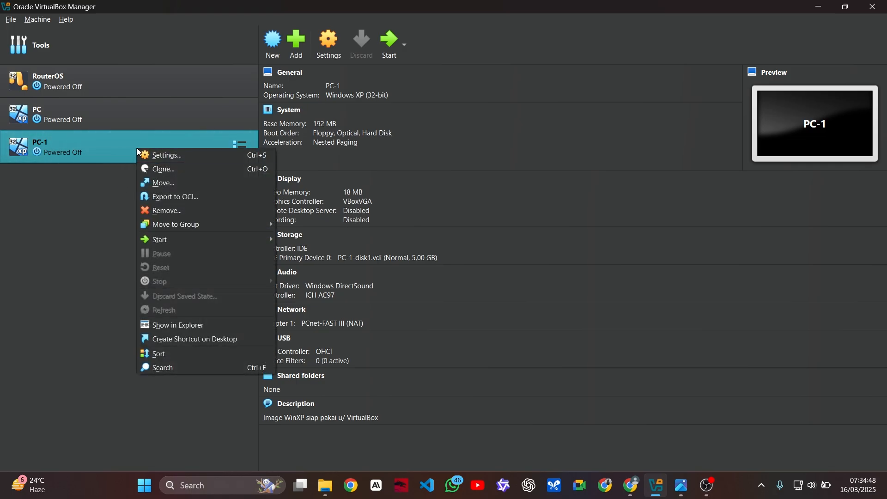
left_click(157, 168)
left_click(418, 157)
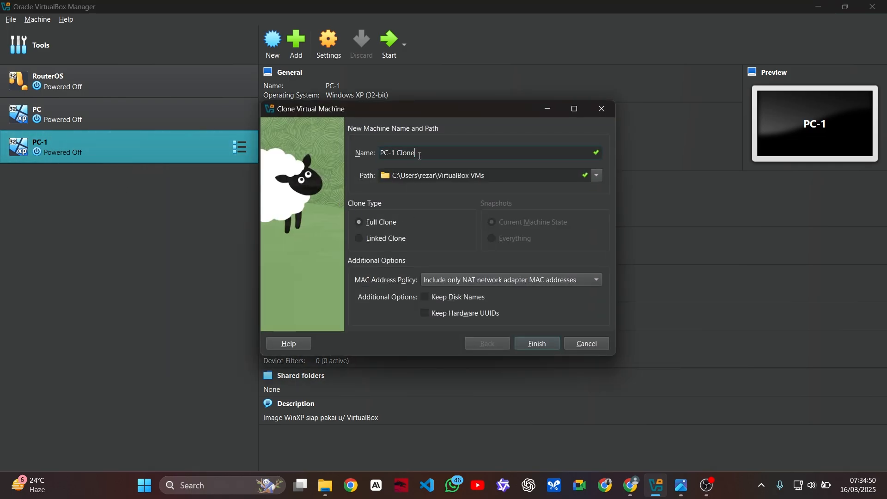
key("BackSpace")
key("BackSpace")
key("BackSpace")
key("BackSpace")
key("BackSpace")
key("BackSpace")
key("BackSpace")
type("2")
left_click(453, 280)
left_click(455, 292)
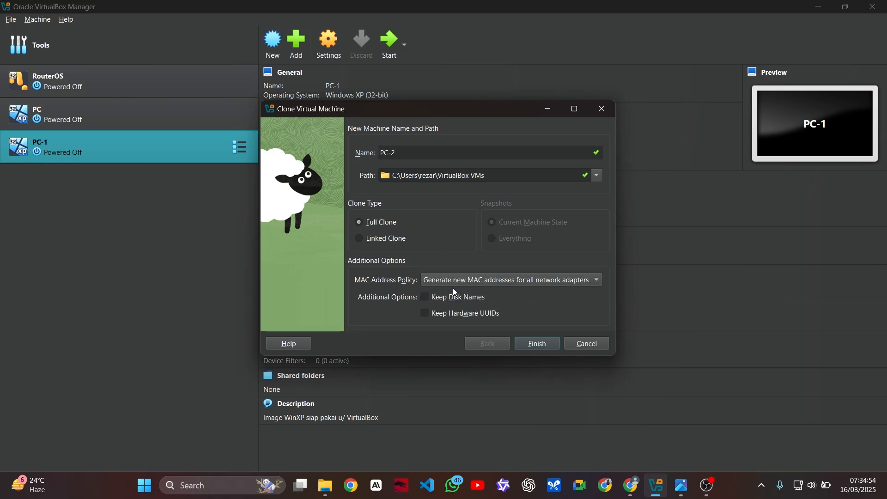
left_click(537, 344)
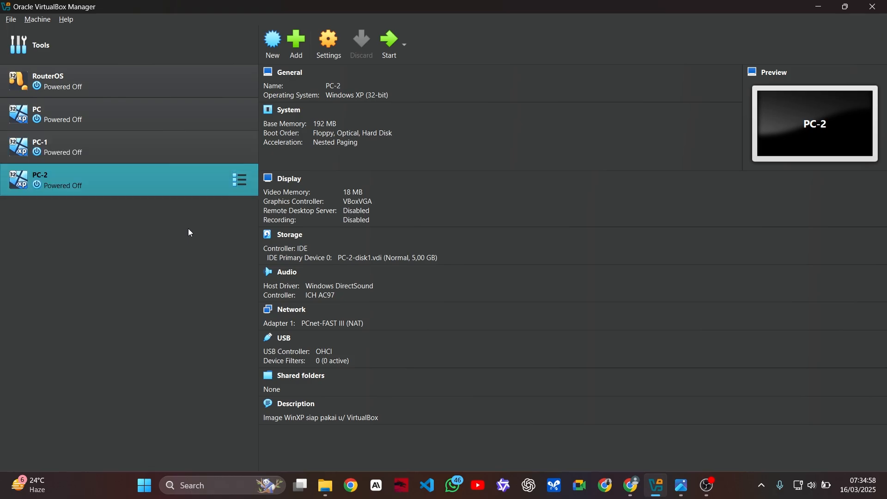
Step: Fully clone the RouterOS virtual machine as R-1, generating new MAC addresses for all network adapters
right_click(151, 73)
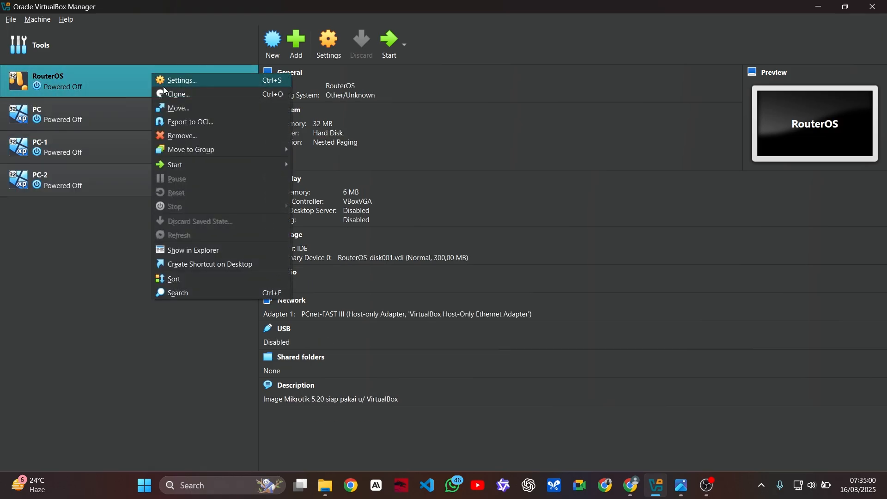
left_click(172, 92)
left_click(477, 279)
left_click(476, 294)
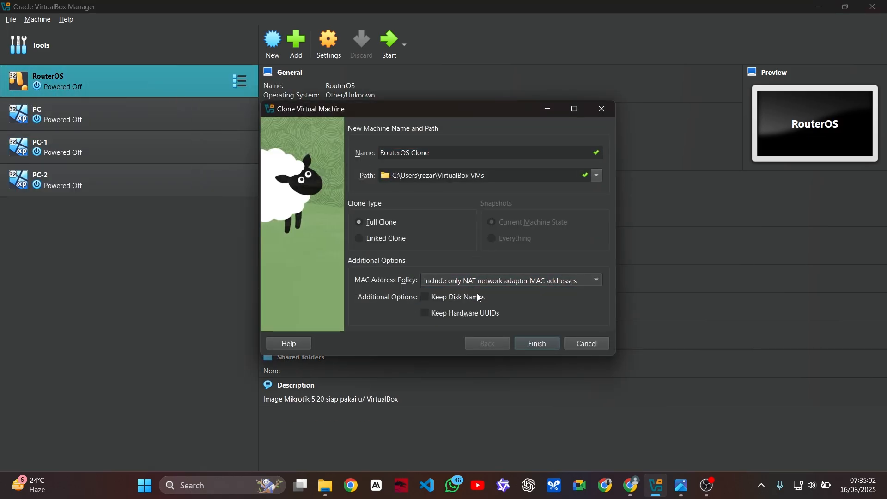
double_click(425, 153)
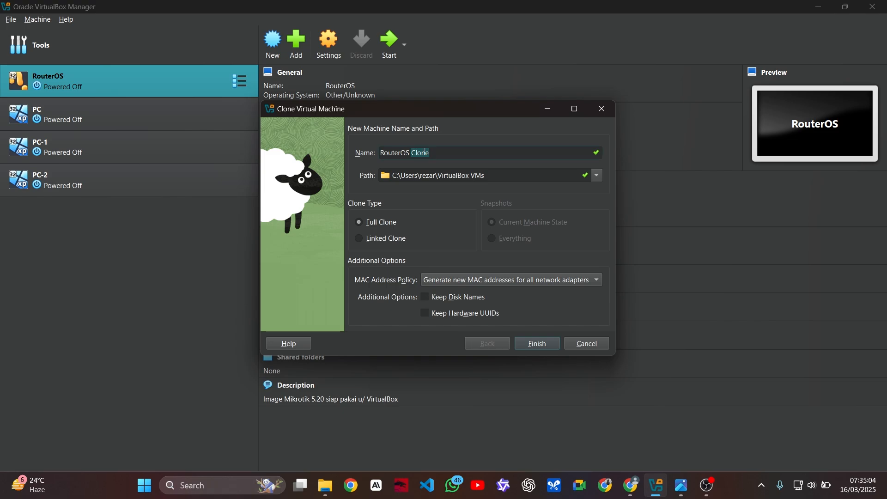
triple_click(425, 152)
type("R-1")
key("Return")
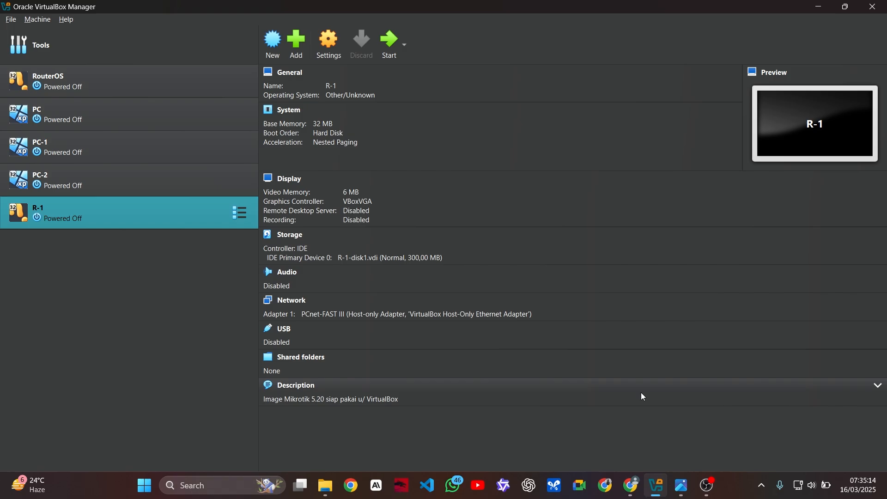
Step: Switch to GNS3 by finding and launching it from the system search
key("super")
type("gns")
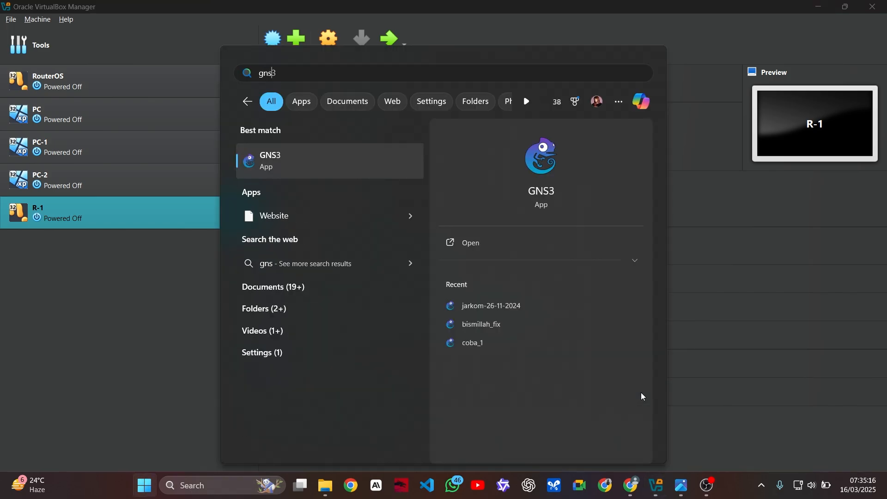
key("Return")
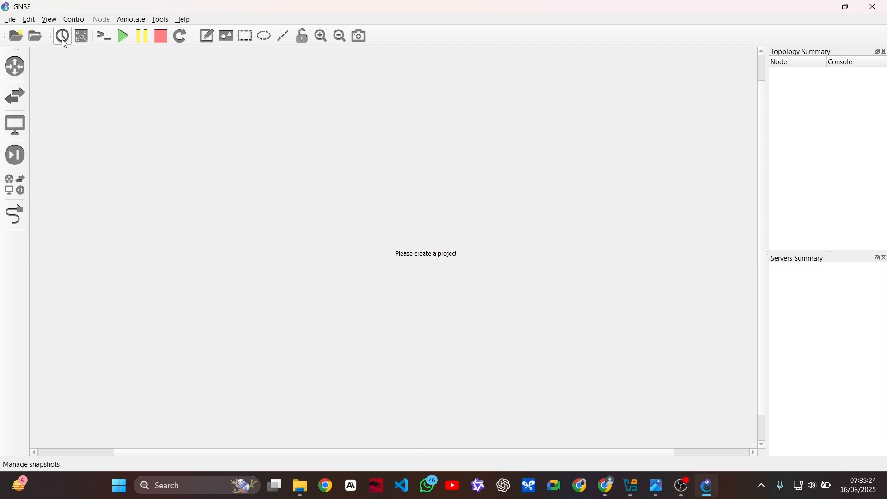
Step: Try to create a new blank project named firewall_new
left_click(13, 20)
left_click(22, 31)
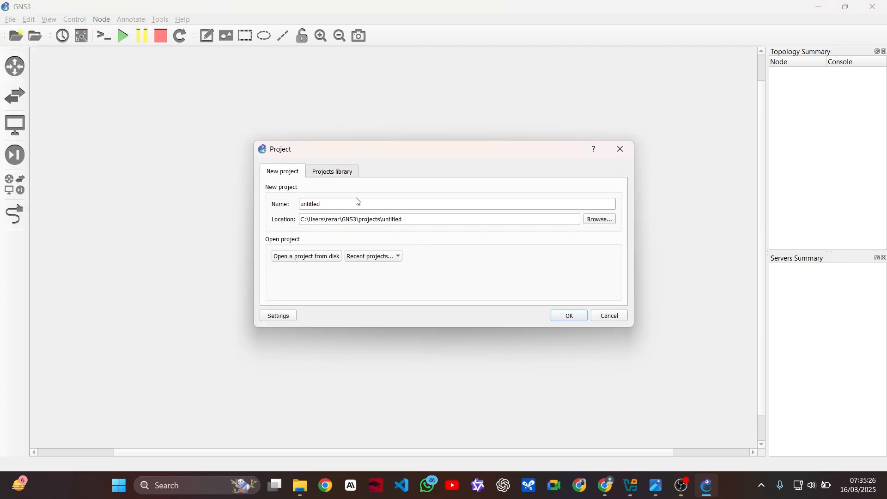
double_click(317, 204)
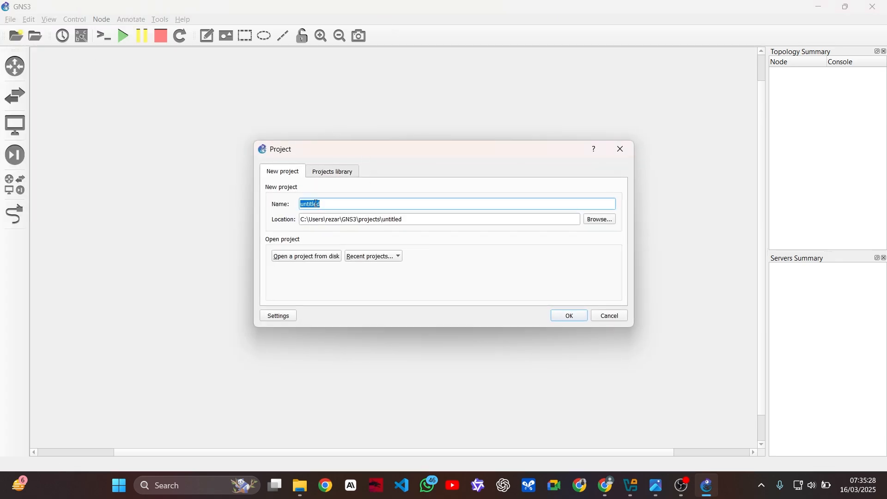
type("firewall_new")
left_click(568, 319)
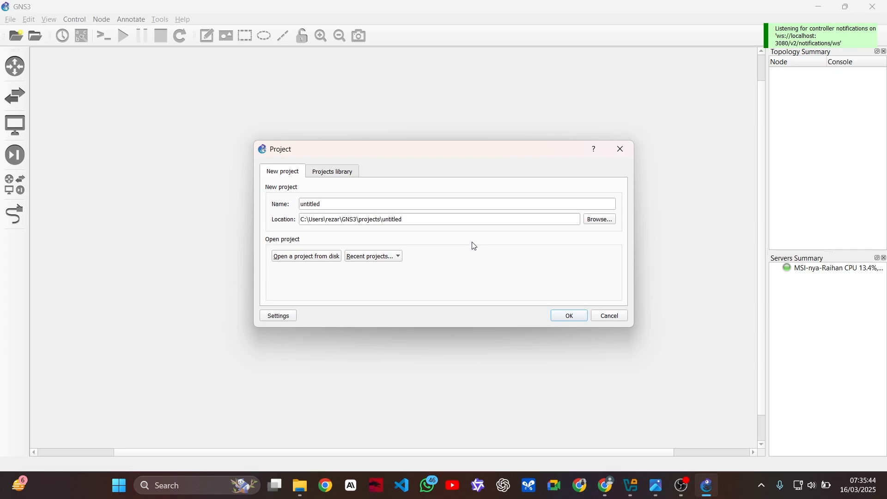
Step: Name the new project firewall_new and create it in the default projects location
double_click(317, 203)
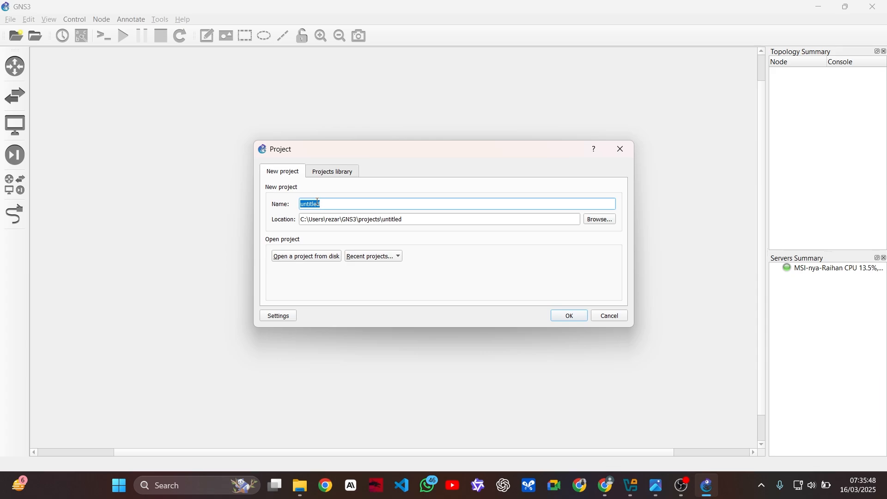
type("firewall_new")
left_click(571, 315)
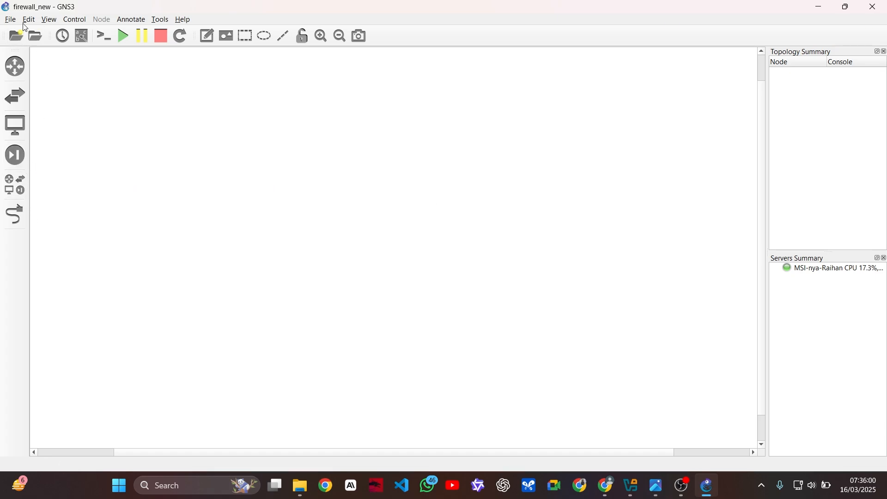
Step: Show all devices and add a VirtualBox VM template for the R-1 machine in the preferences
left_click(15, 185)
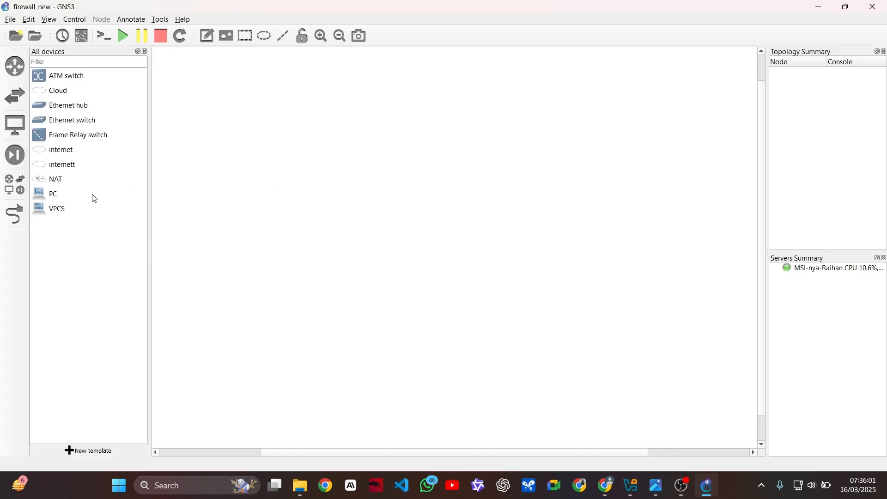
left_click(29, 19)
left_click(51, 72)
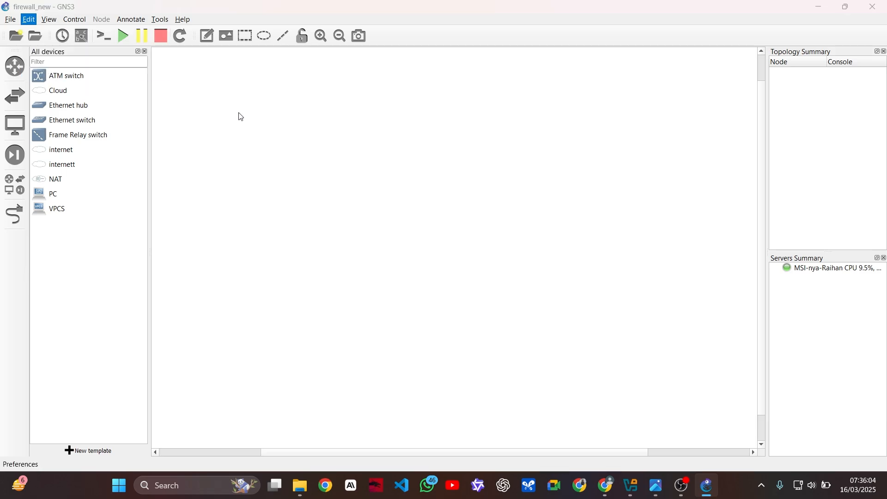
left_click(284, 294)
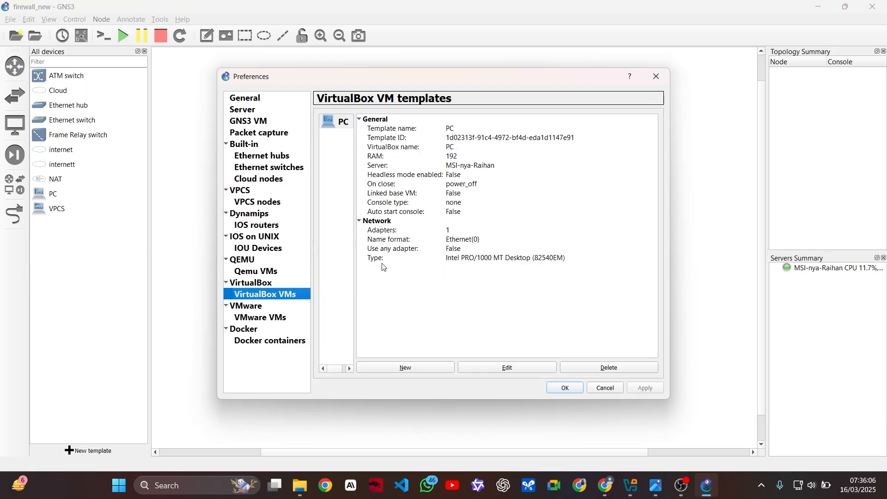
left_click(406, 368)
left_click(351, 194)
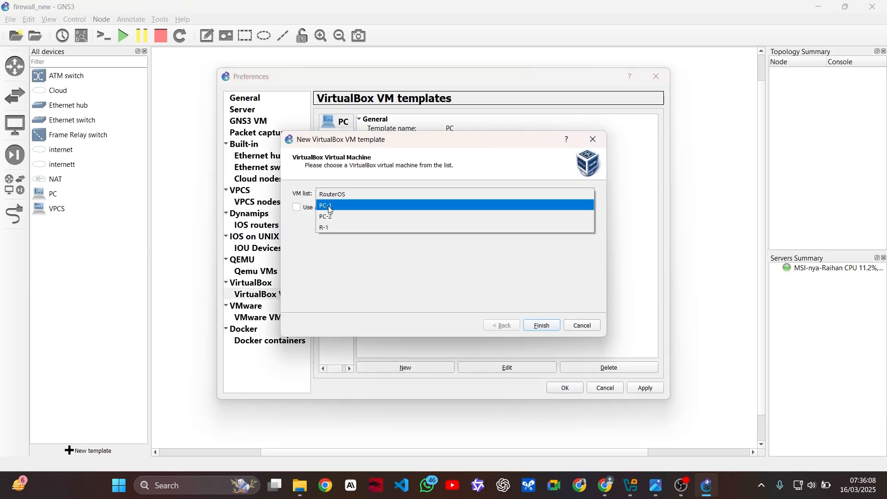
left_click(337, 227)
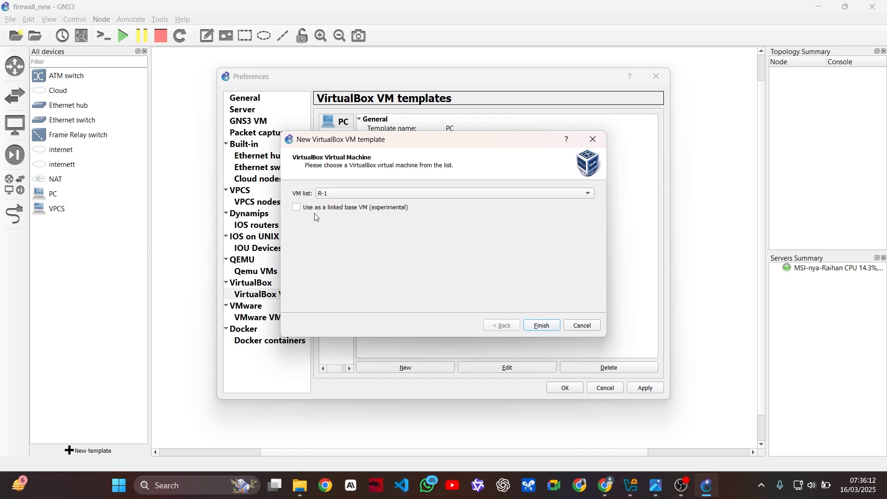
left_click(541, 326)
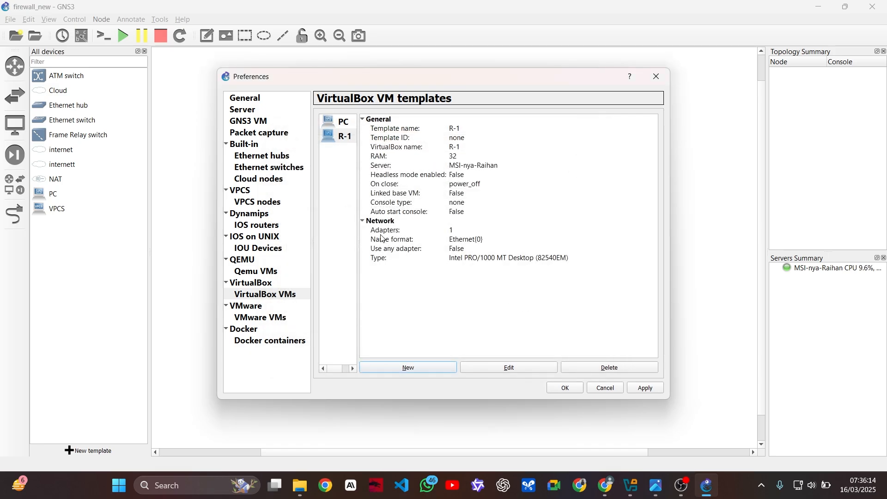
Step: Add two more VirtualBox VM templates, one for PC-1 and one for PC-2
left_click(410, 368)
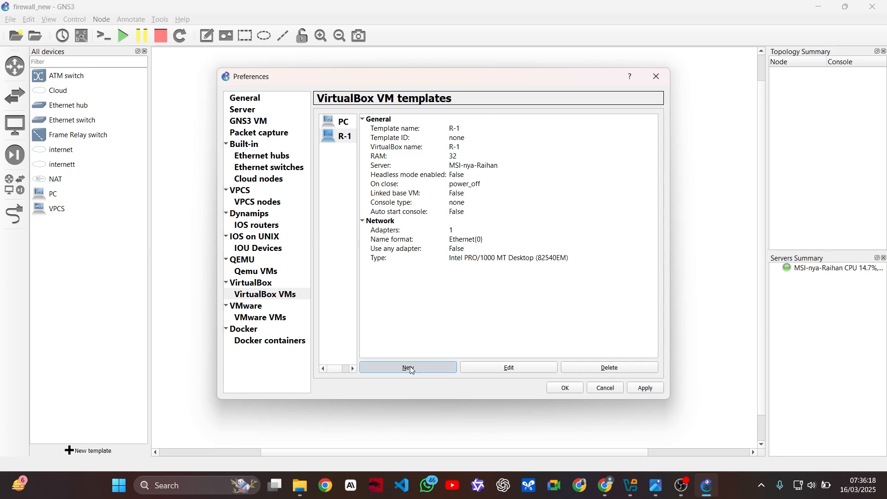
left_click(351, 195)
left_click(356, 206)
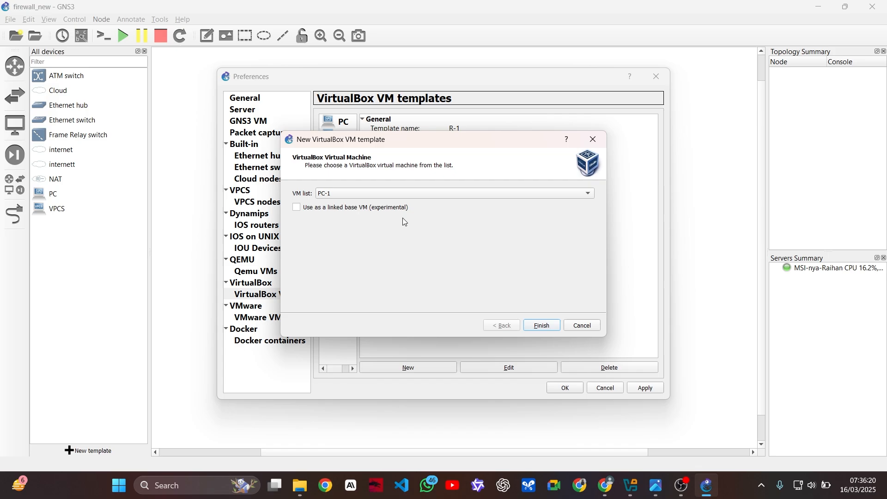
left_click(541, 325)
left_click(420, 366)
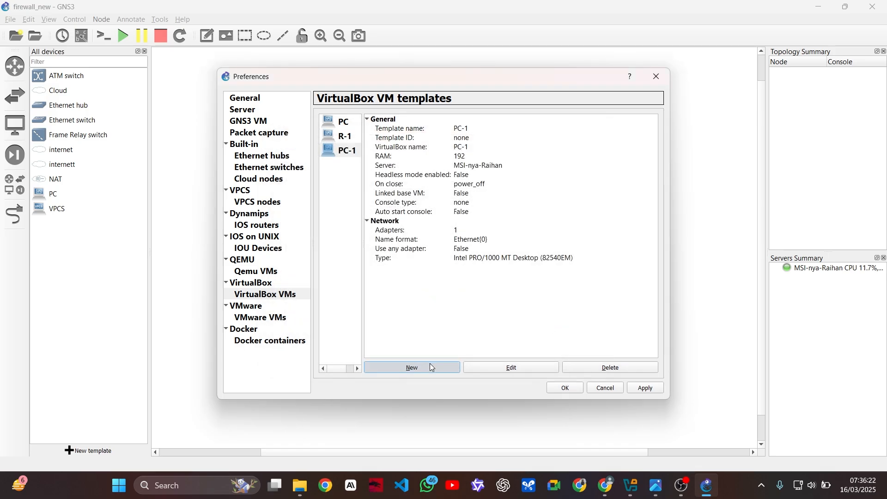
left_click(401, 193)
left_click(395, 206)
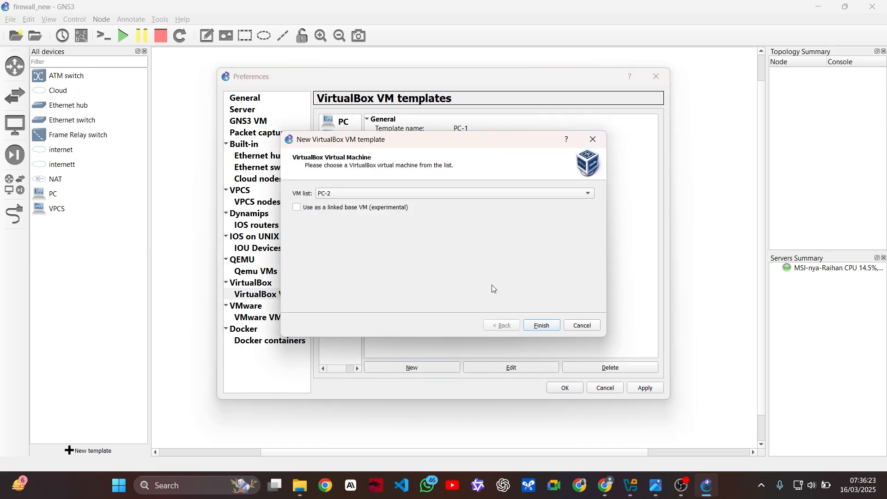
left_click(538, 326)
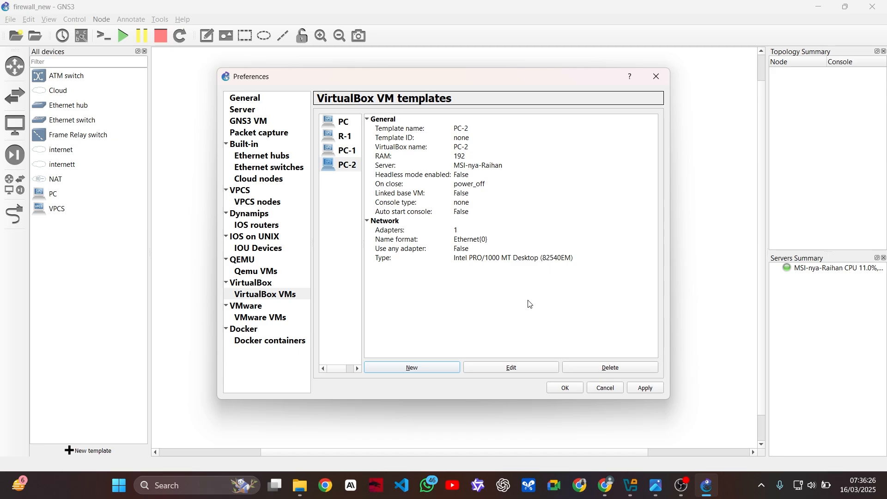
Step: Change the R-1 template's symbol to the classic router_firewall symbol, filtering the symbols library for "firew"
left_click(347, 137)
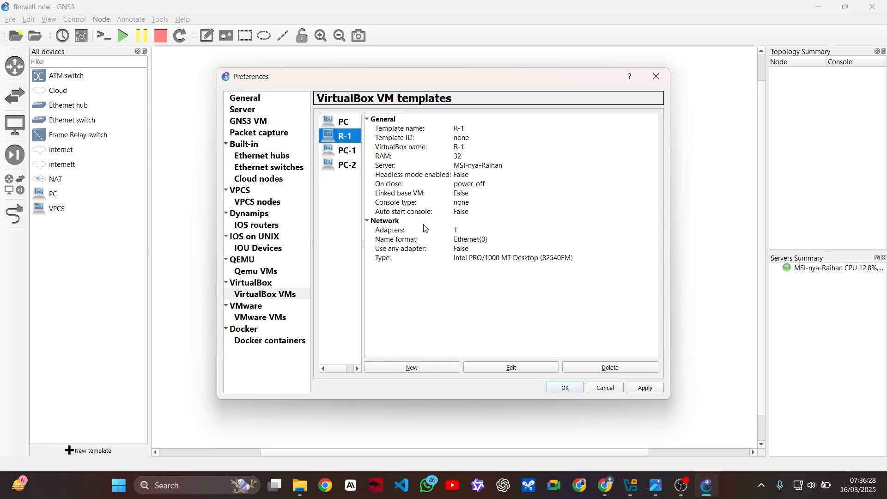
left_click(484, 368)
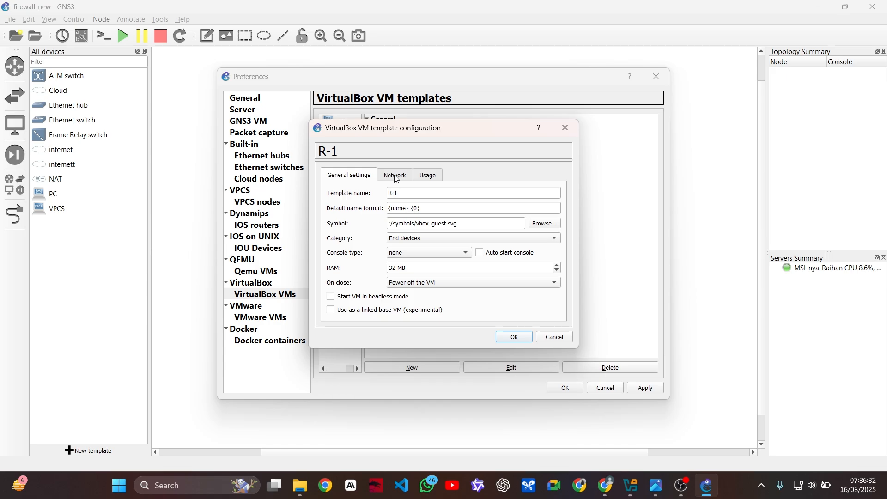
left_click(543, 223)
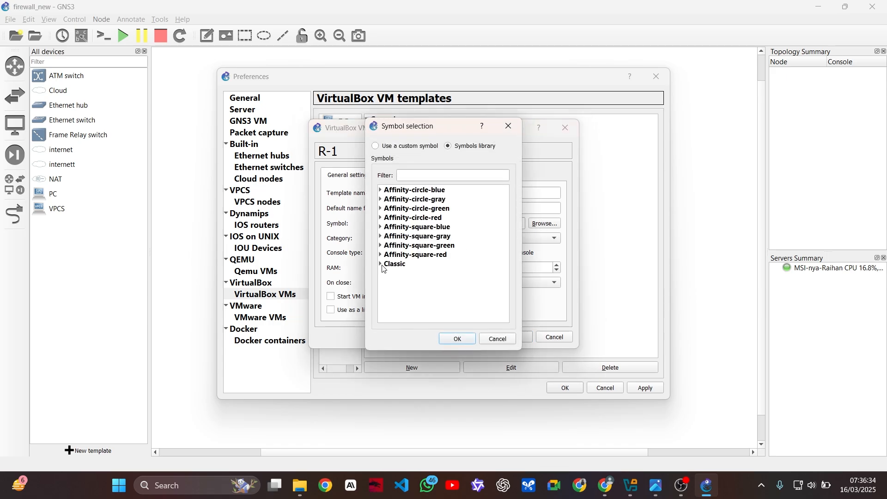
left_click(381, 264)
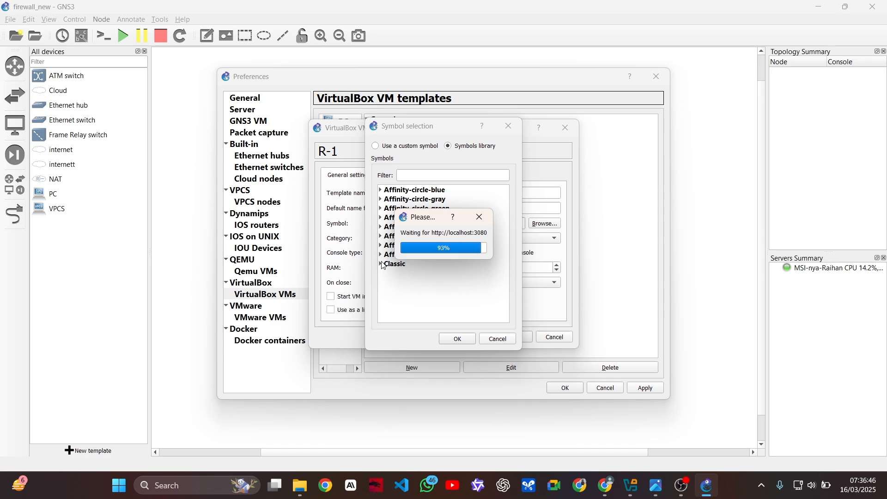
left_click(382, 263)
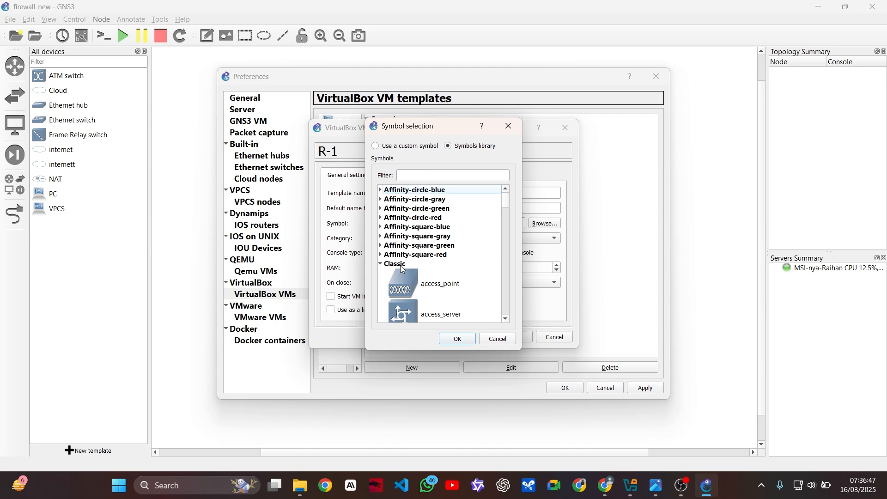
left_click(409, 176)
type("firew")
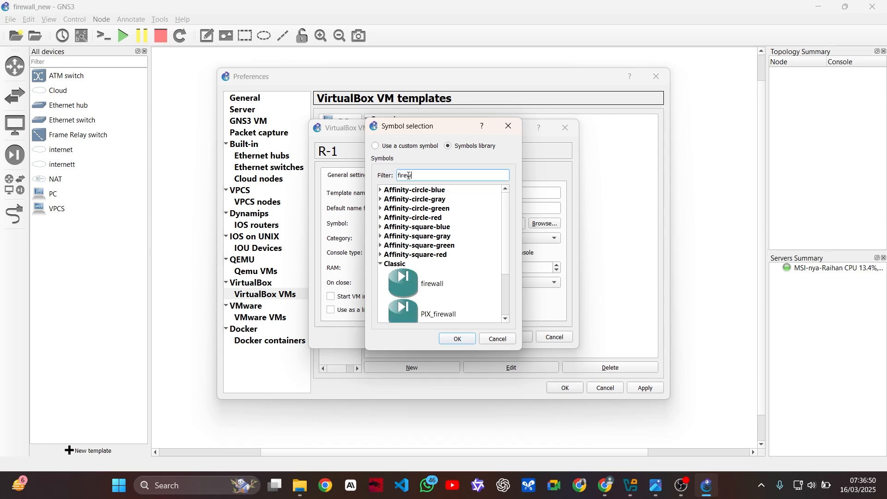
scroll(418, 216, "down", 1)
left_click(441, 310)
left_click(457, 339)
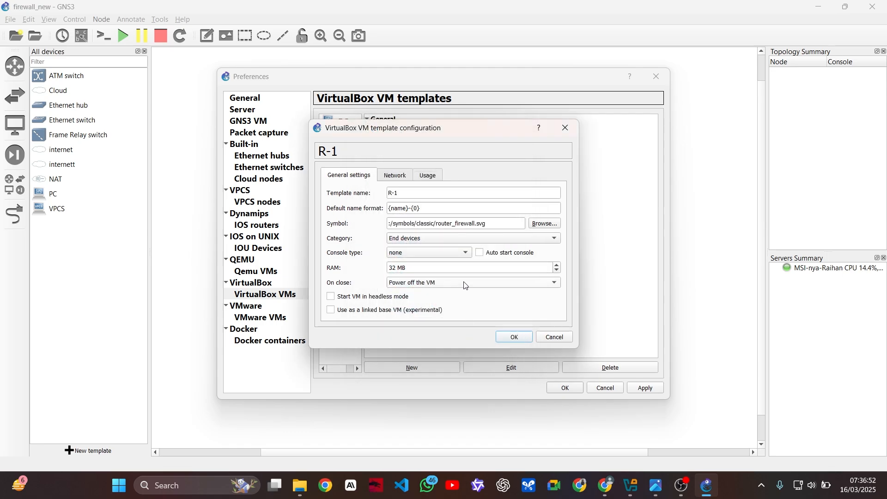
Step: Give the R-1 template 2 adapters of type Intel PRO/1000 T Server (82543GC) and allow GNS3 to use any configured VirtualBox adapter
left_click(394, 177)
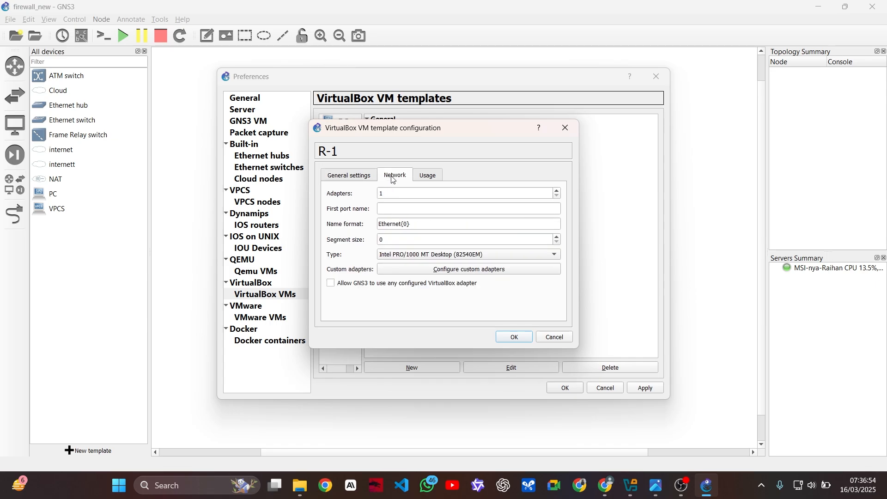
left_click(442, 255)
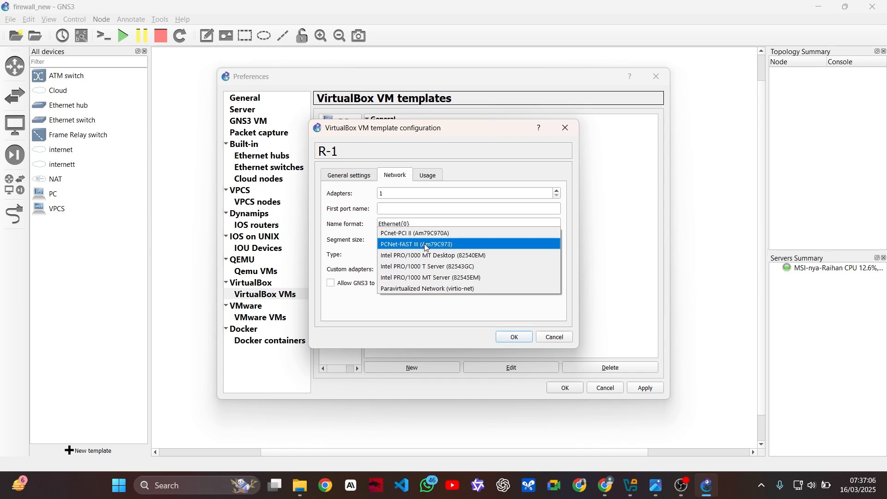
left_click(431, 267)
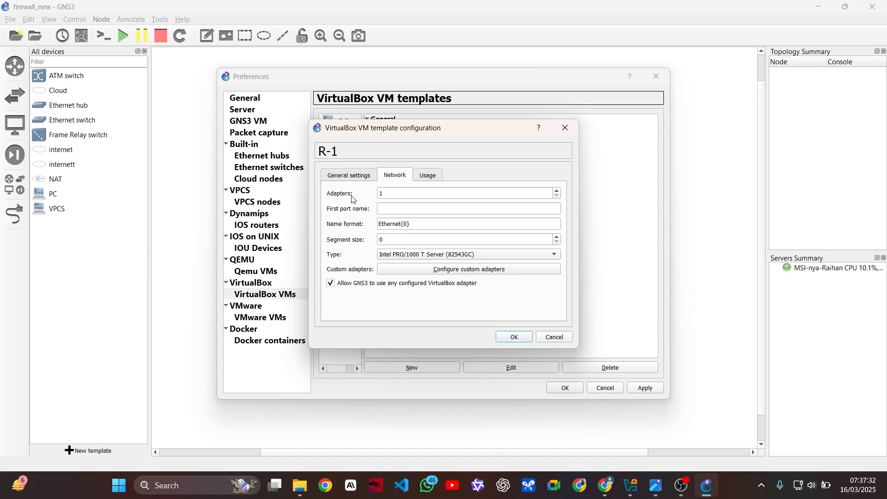
double_click(386, 194)
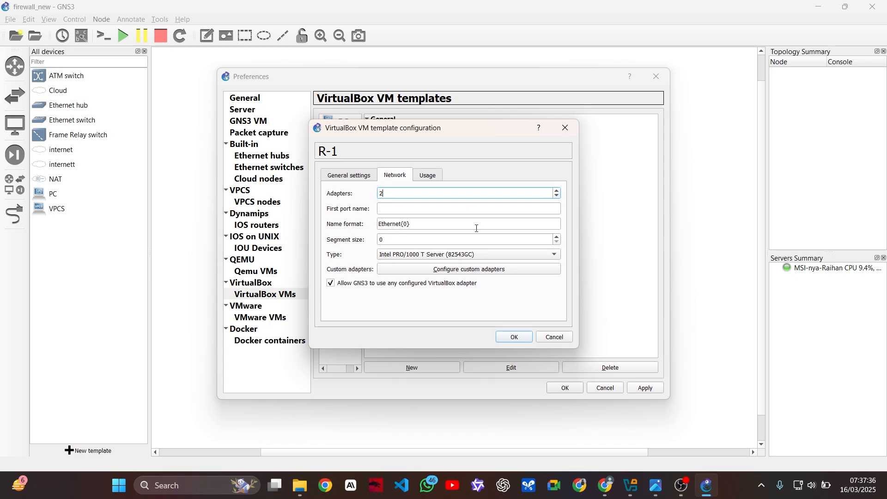
left_click(515, 339)
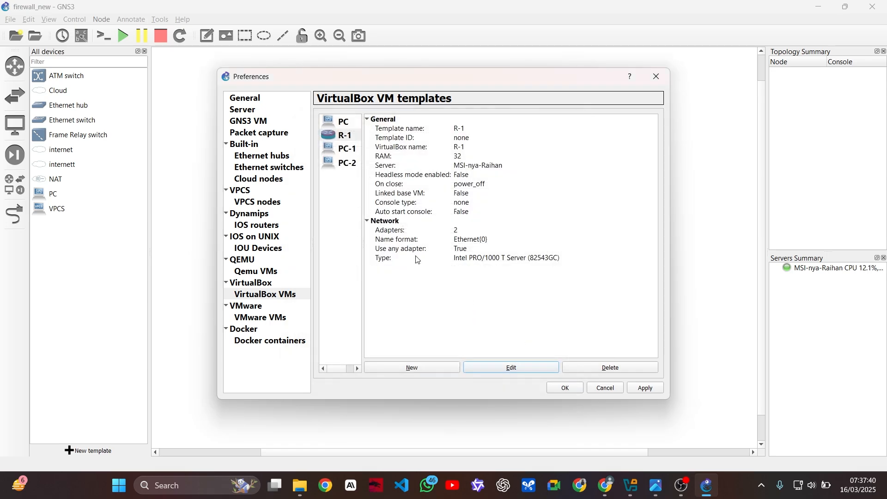
Step: Set the PC-1 template's adapter type to Intel PRO/1000 T Server (82543GC) and allow GNS3 to use any configured VirtualBox adapter
left_click(356, 150)
left_click(504, 368)
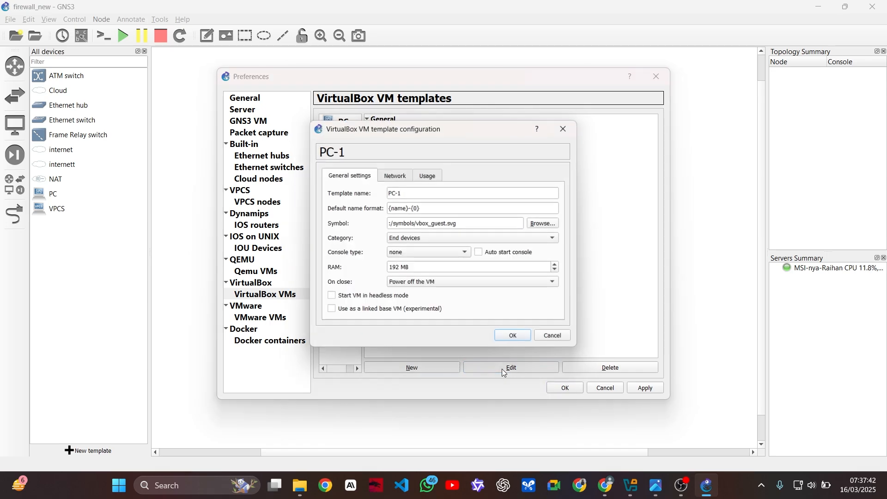
left_click(394, 176)
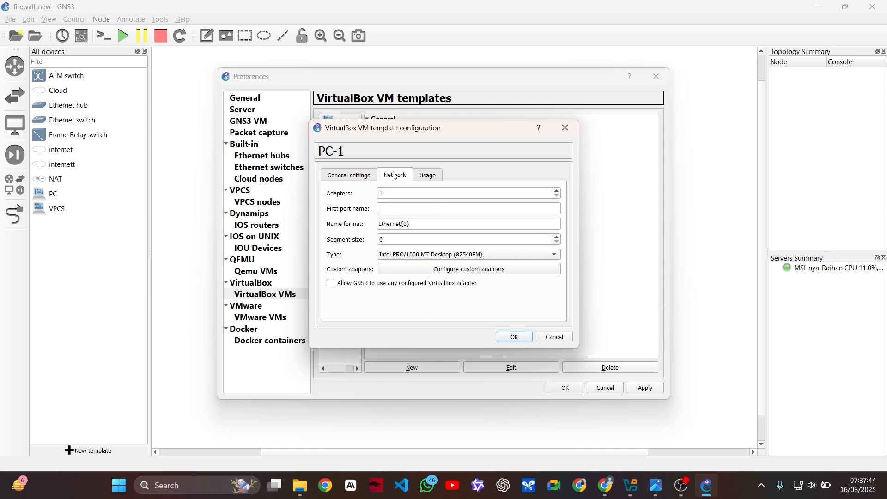
left_click(437, 254)
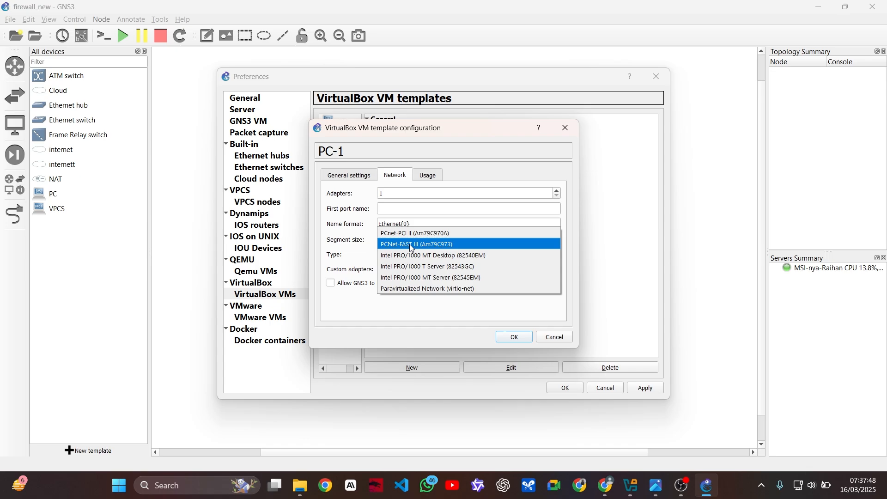
left_click(337, 224)
left_click(399, 258)
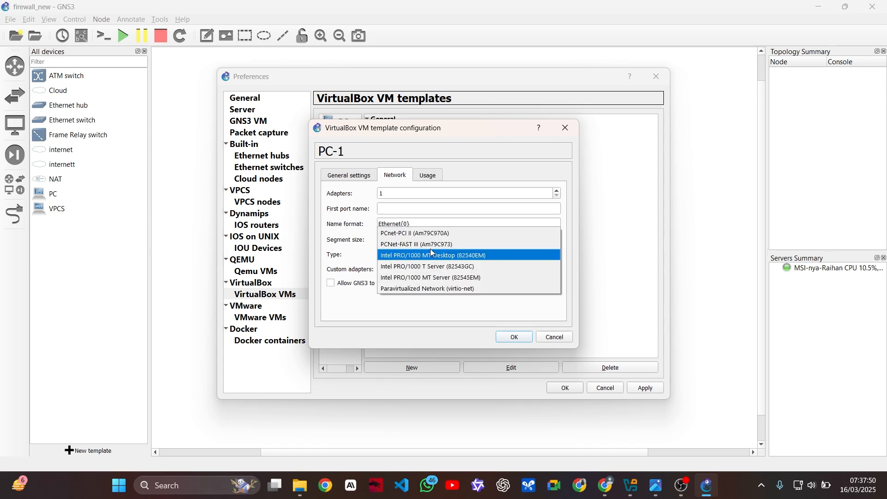
left_click(441, 267)
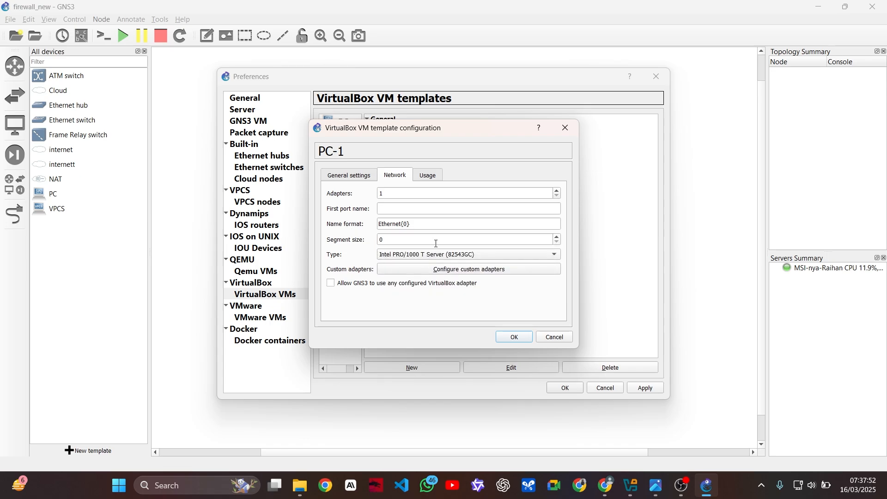
left_click(341, 286)
left_click(513, 337)
Step: Set PC-2's adapter type to Intel PRO/1000 T Server (82543GC), allow use of any configured VirtualBox adapter, and save the preferences
left_click(351, 167)
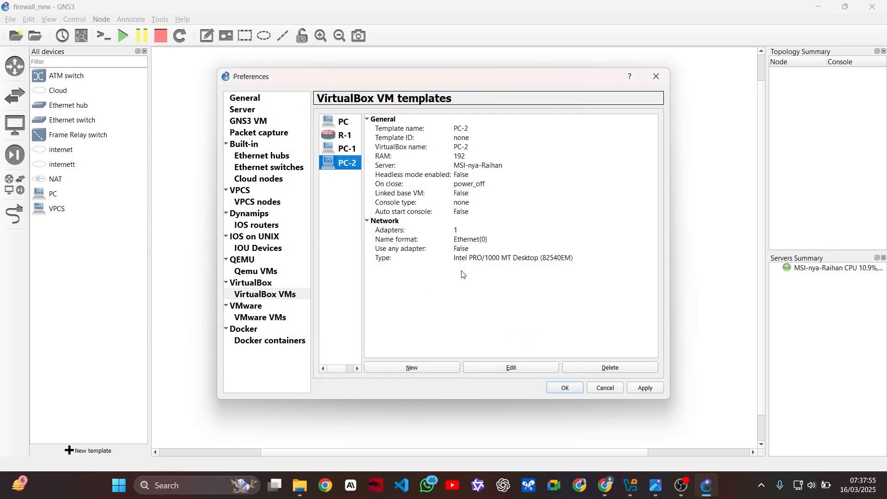
left_click(496, 368)
left_click(396, 175)
left_click(411, 254)
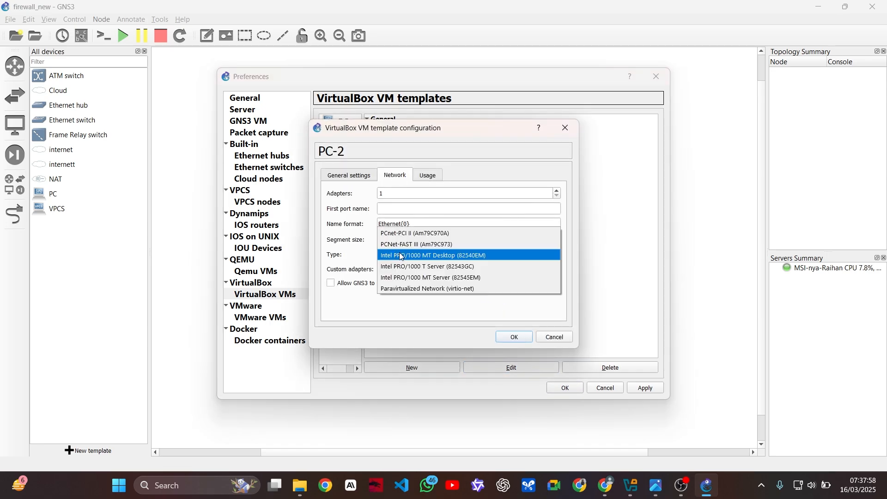
left_click(418, 267)
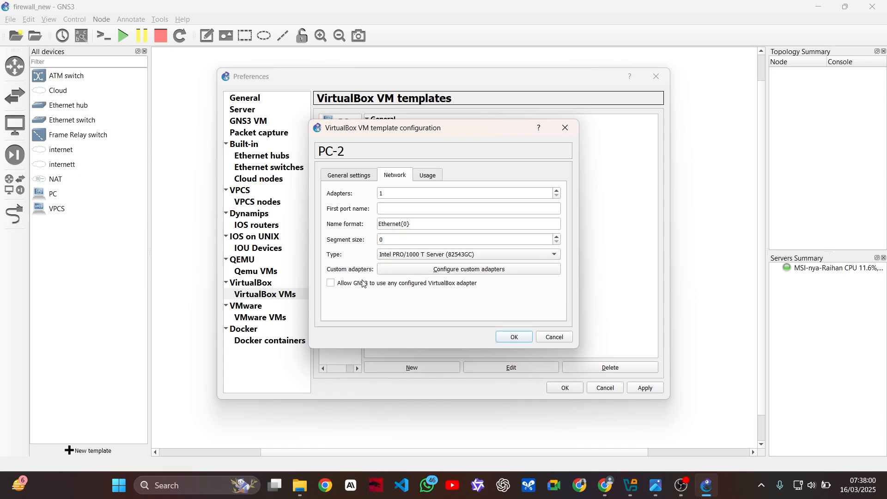
left_click(506, 336)
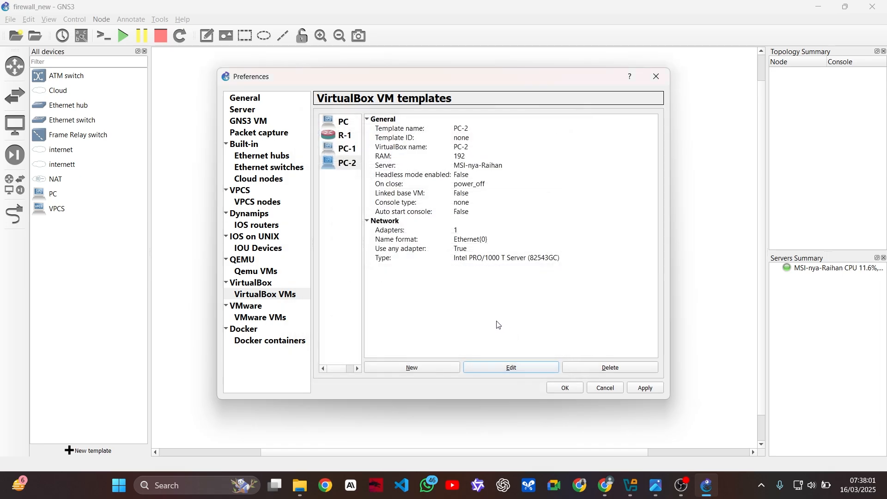
left_click(570, 387)
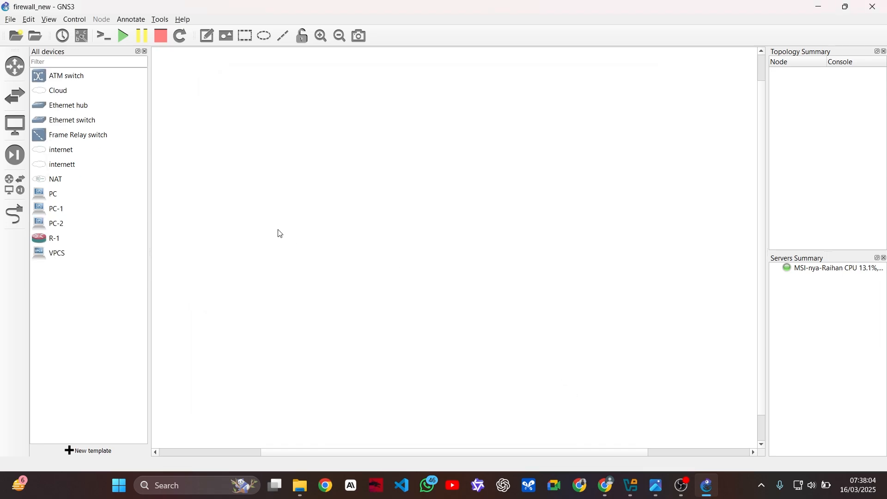
Step: Bring up the reference topology screenshot in Photos, tile it beside GNS3, and narrow the device and summary panes to widen the workspace
left_click(656, 485)
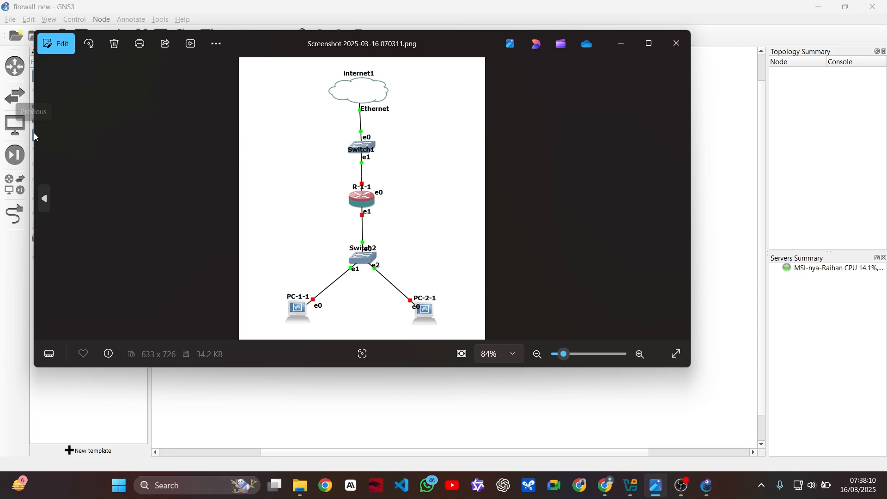
left_click_drag(34, 132, 362, 135)
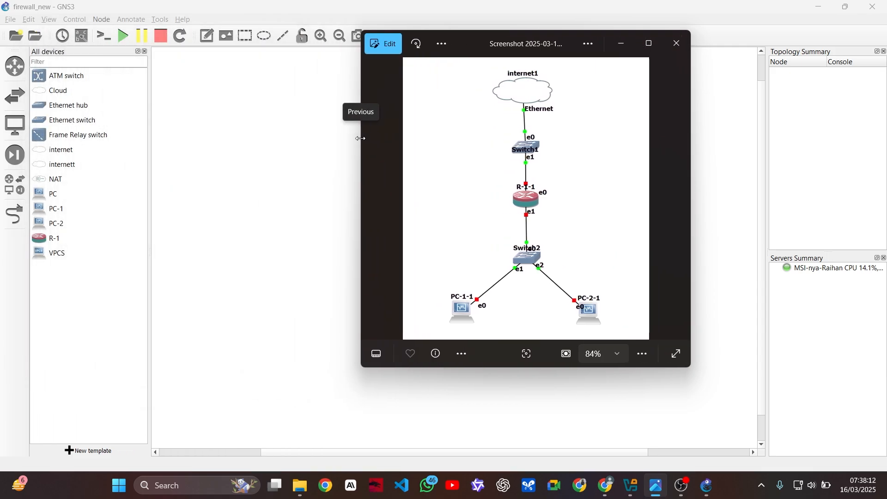
left_click_drag(499, 46, 654, 55)
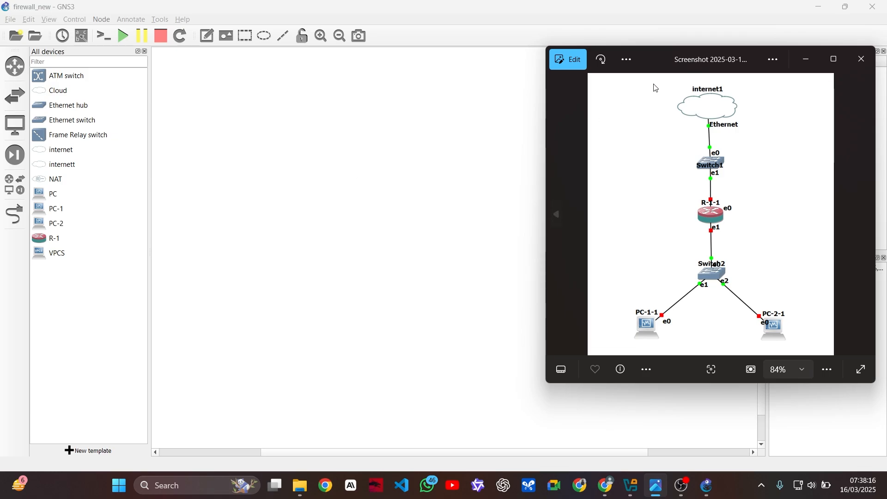
left_click_drag(654, 60, 885, 103)
left_click(168, 90)
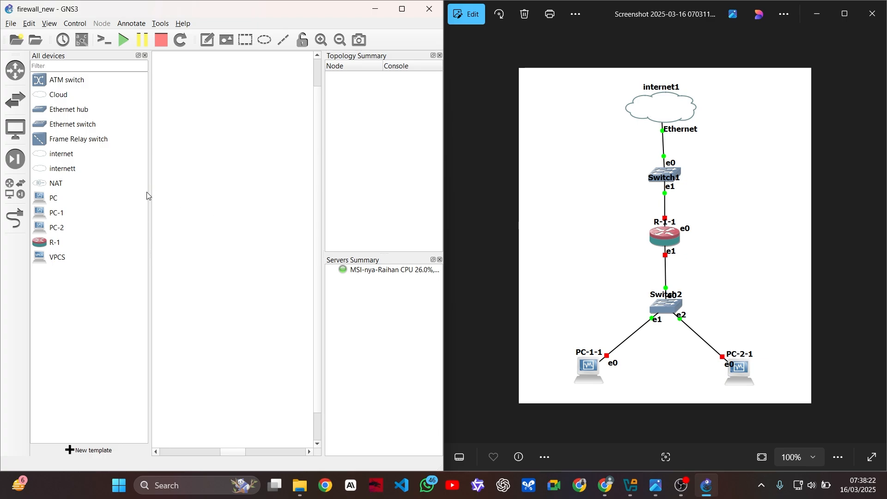
left_click_drag(149, 194, 118, 197)
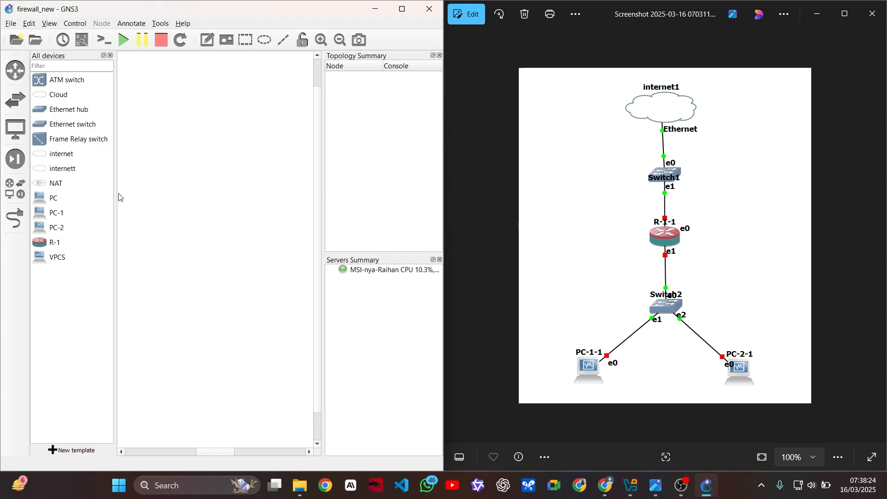
left_click_drag(323, 196, 344, 196)
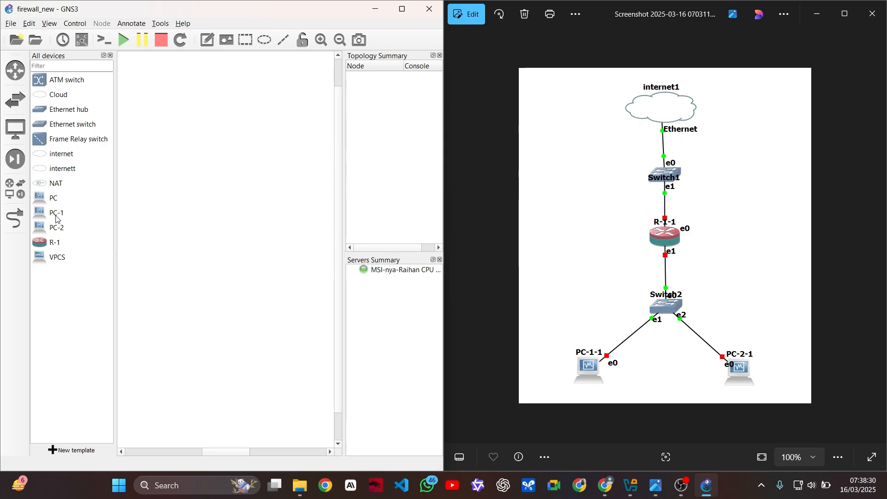
Step: Place a PC-1 node and a PC-2 node side by side in the lower part of the workspace
left_click_drag(57, 213, 157, 363)
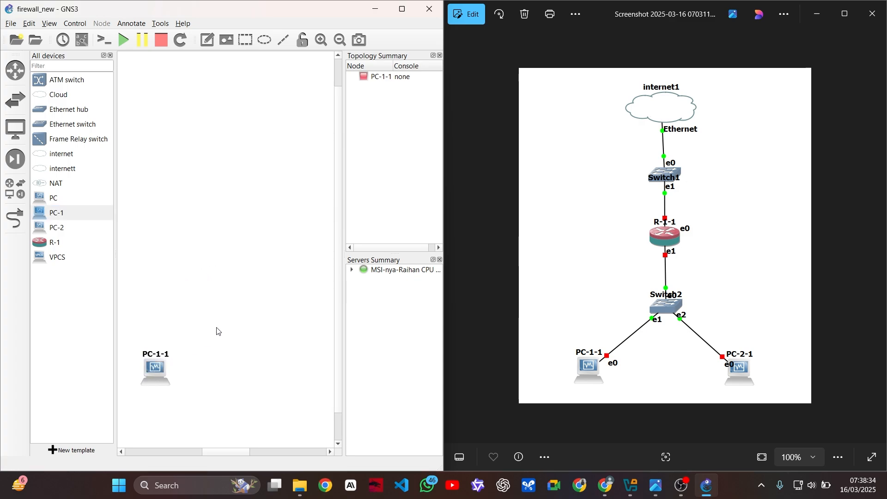
left_click_drag(79, 227, 290, 365)
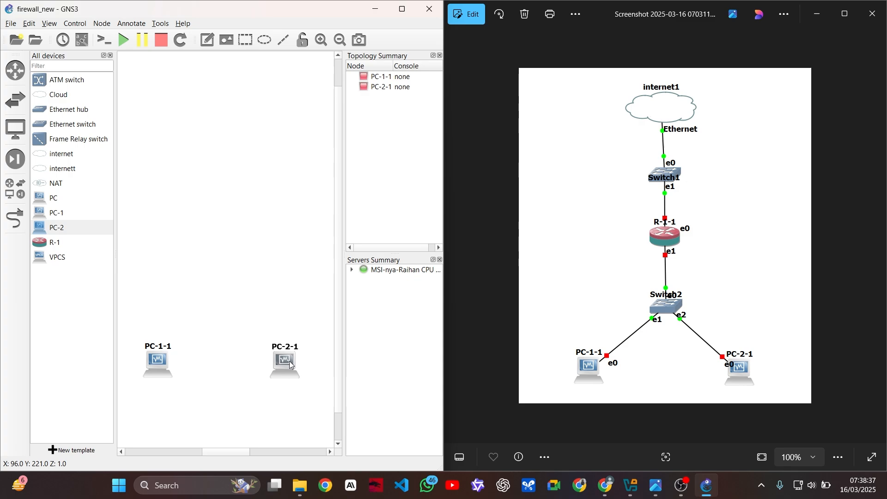
left_click(307, 337)
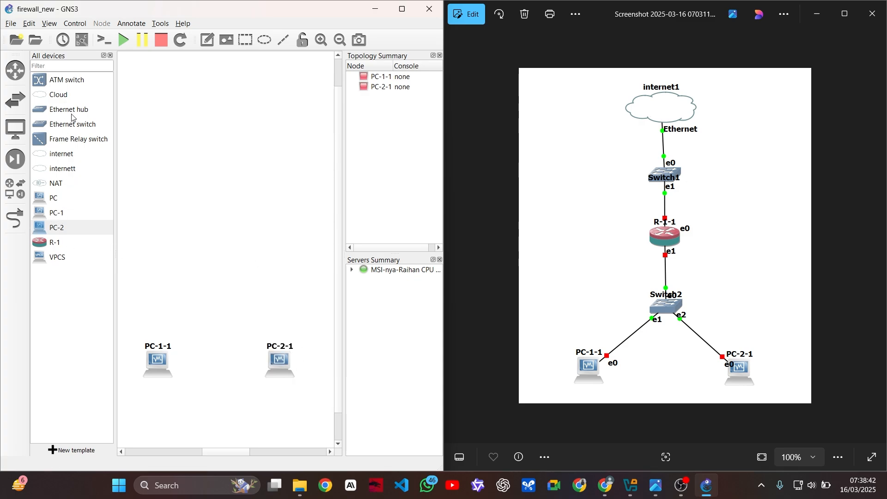
Step: Place an Ethernet switch centrally in the upper workspace and an R-1 router directly below it
left_click_drag(72, 124, 233, 159)
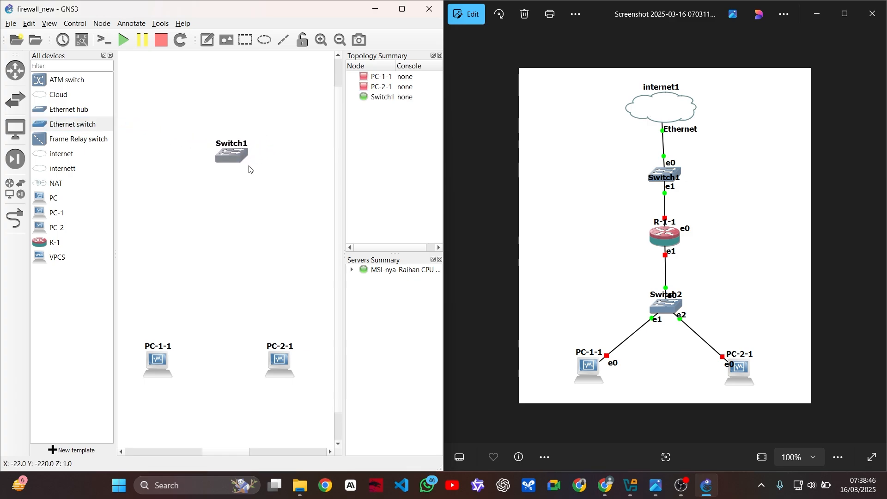
left_click(71, 246)
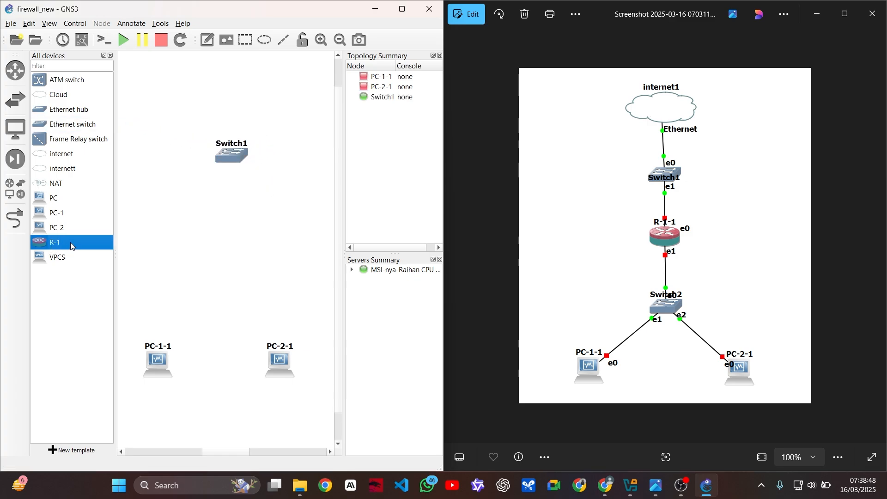
left_click_drag(72, 246, 228, 250)
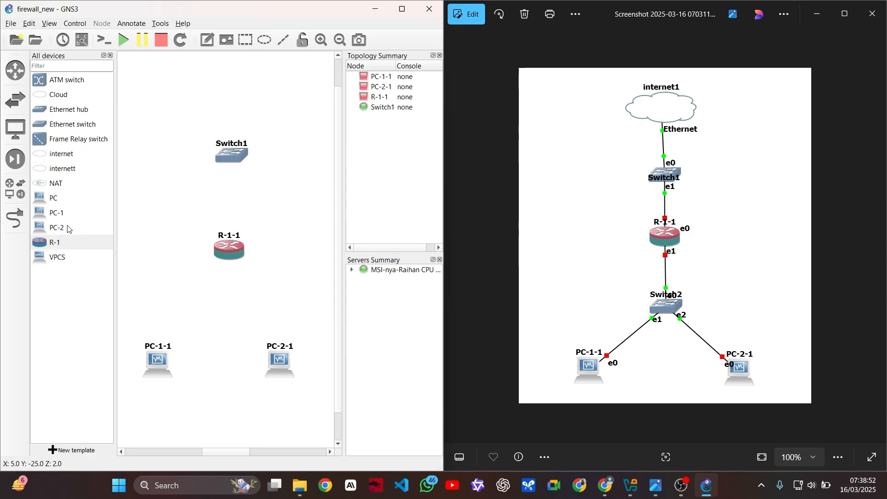
Step: Place a second Ethernet switch between R-1-1 and the two PCs, and move Switch1 slightly down toward the router
left_click(76, 129)
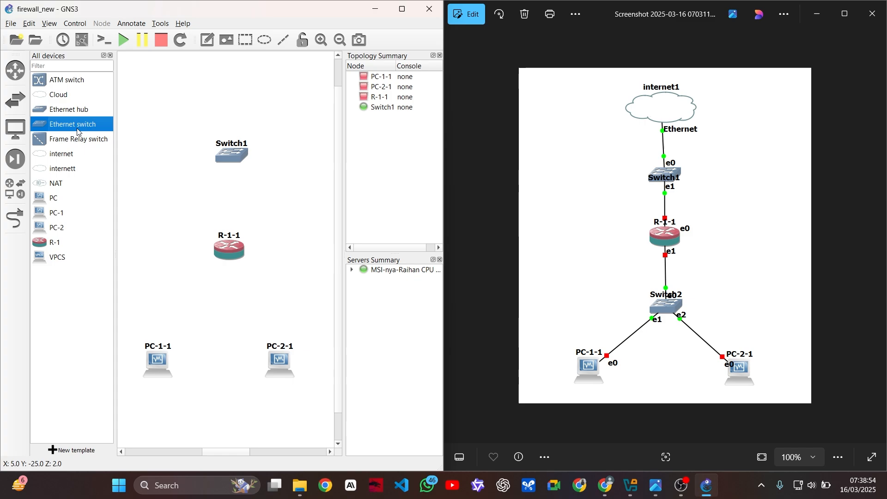
left_click_drag(77, 128, 231, 328)
left_click(249, 325)
left_click(269, 270)
left_click_drag(233, 149, 234, 174)
left_click(178, 147)
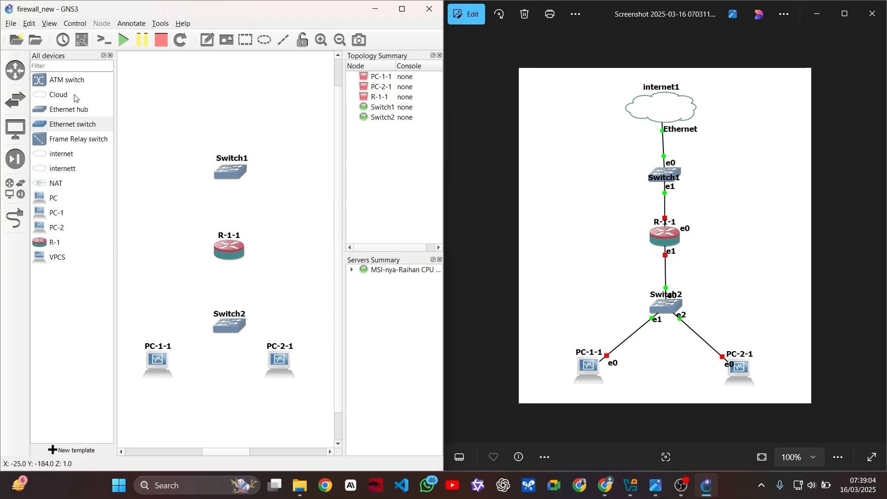
Step: Place an internet cloud above Switch1 and check the Ethernet interfaces in its configuration
left_click(76, 154)
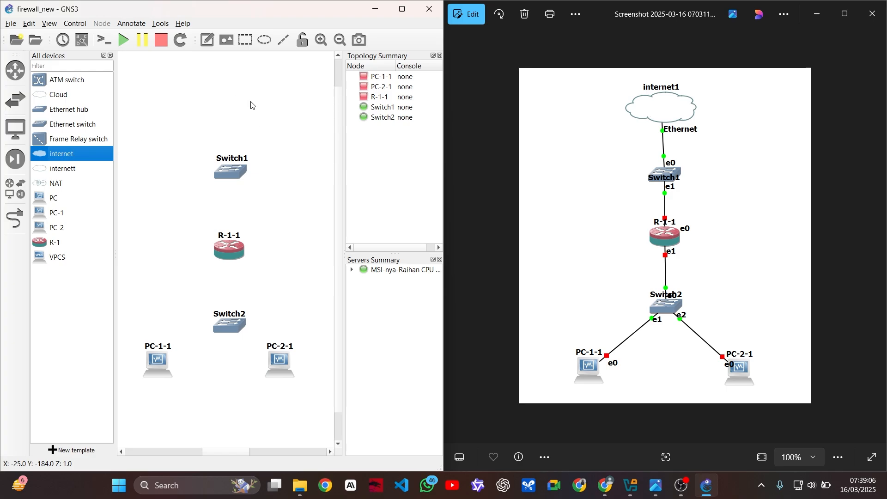
mouse_move(250, 105)
left_mouse_down()
mouse_move(277, 113)
mouse_move(240, 101)
left_mouse_up()
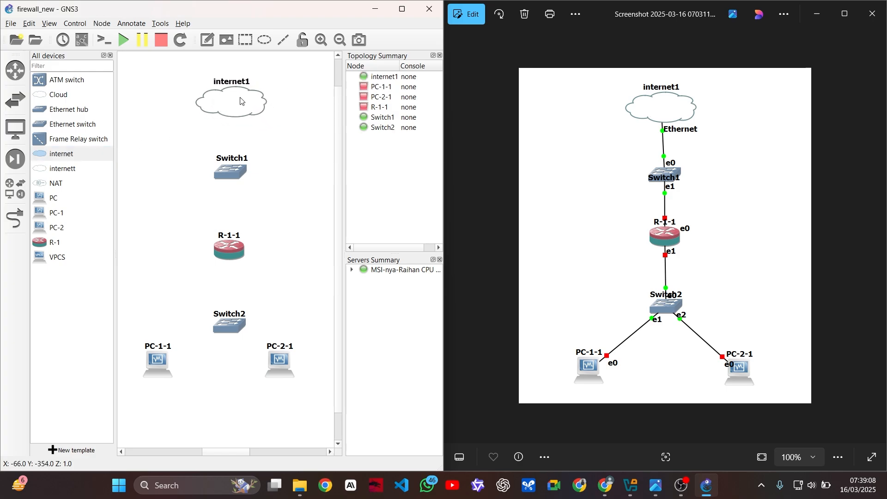
right_click(241, 101)
left_click(253, 103)
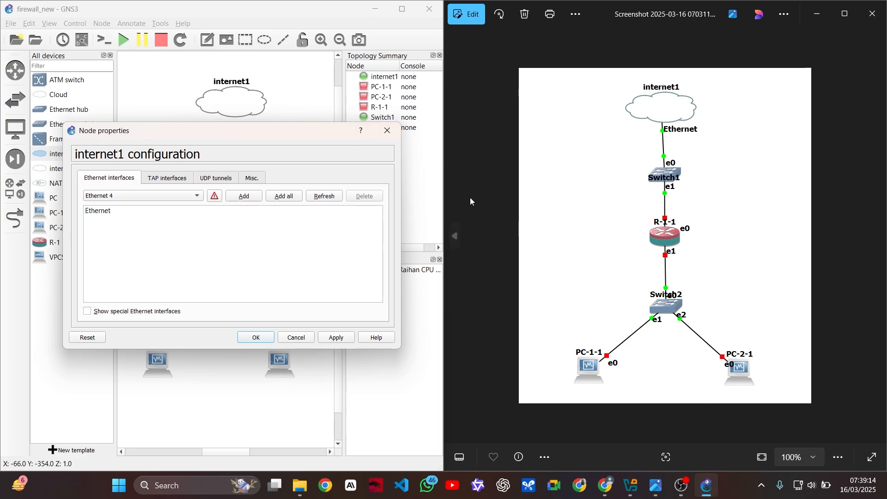
left_click(387, 131)
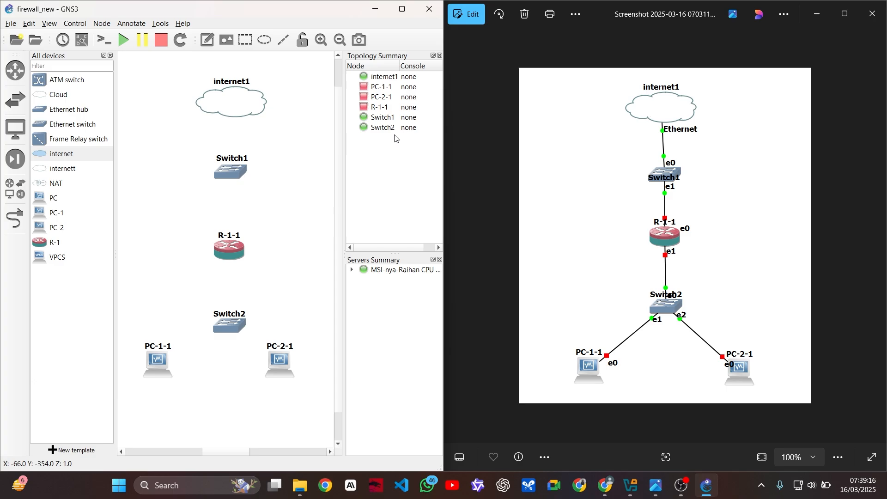
mouse_move(233, 110)
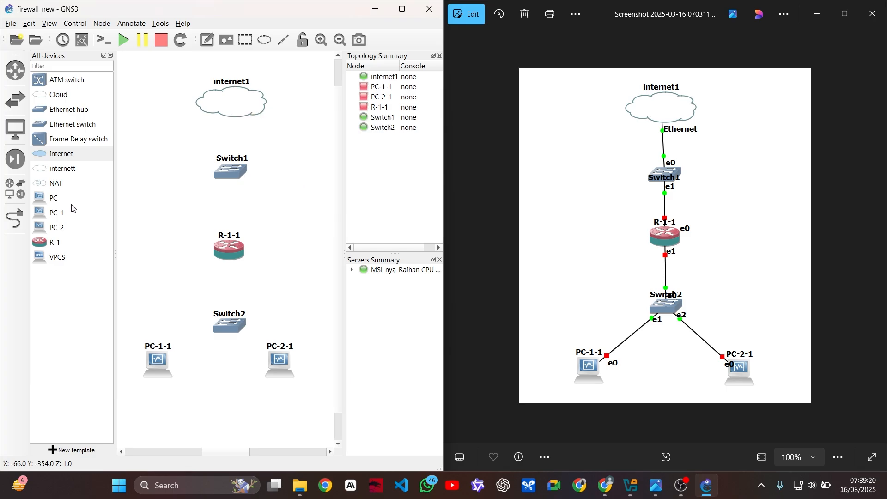
left_click(15, 218)
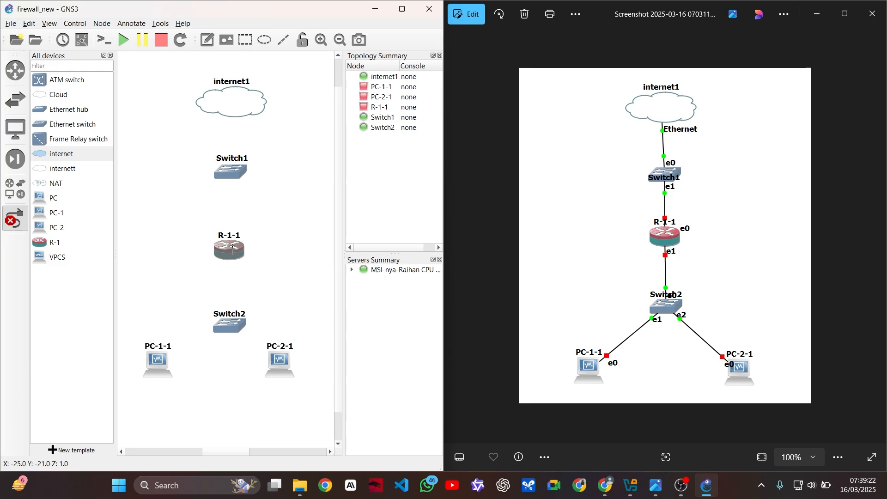
left_click(232, 248)
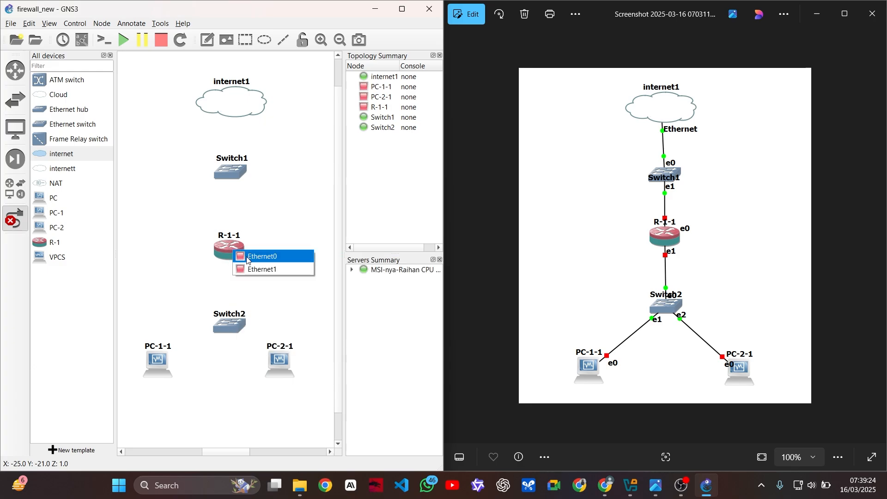
left_click(246, 258)
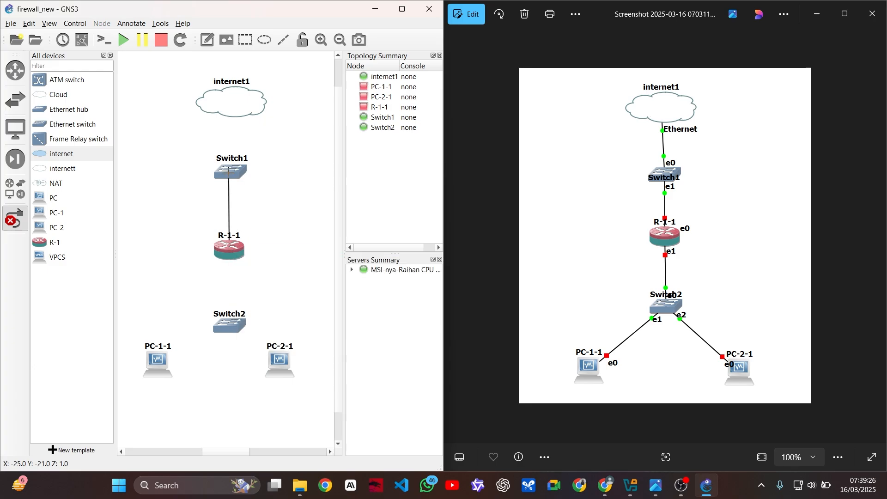
left_click(228, 172)
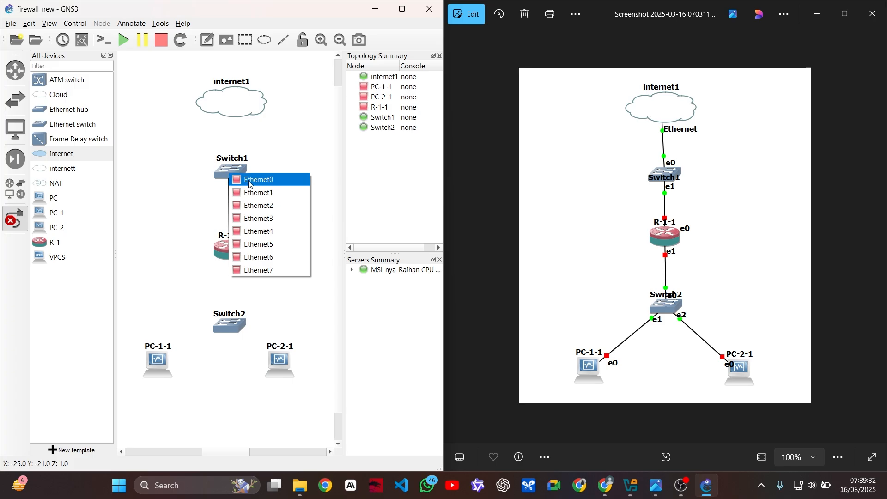
left_click(249, 183)
left_click(234, 173)
key("Escape")
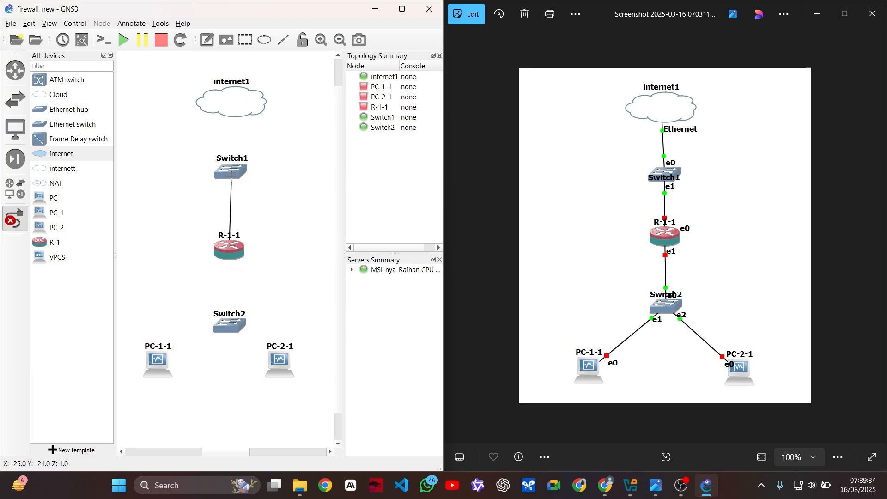
Step: Link Switch1's Ethernet0 to the Ethernet interface of the internet1 cloud
left_click(15, 219)
left_click(236, 175)
left_click(246, 184)
left_click(232, 108)
left_click(248, 115)
Step: Link Switch1's Ethernet1 to R-1-1's Ethernet0
left_click(237, 178)
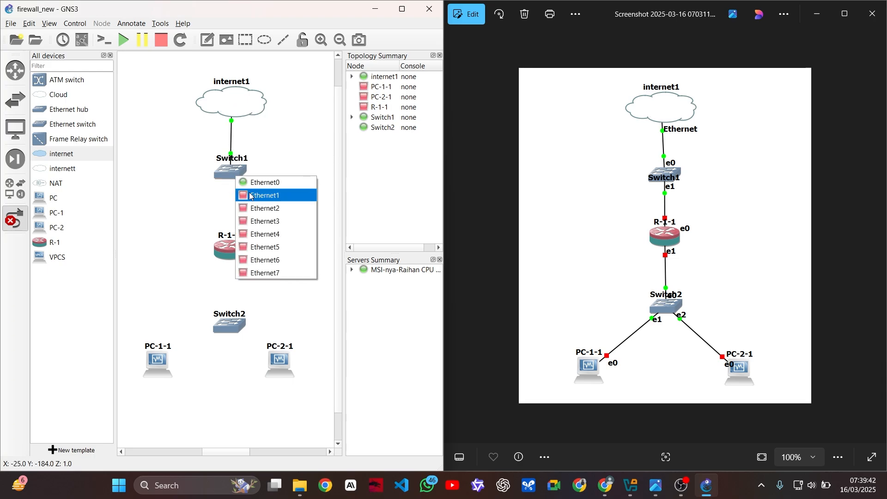
left_click(251, 193)
left_click(230, 252)
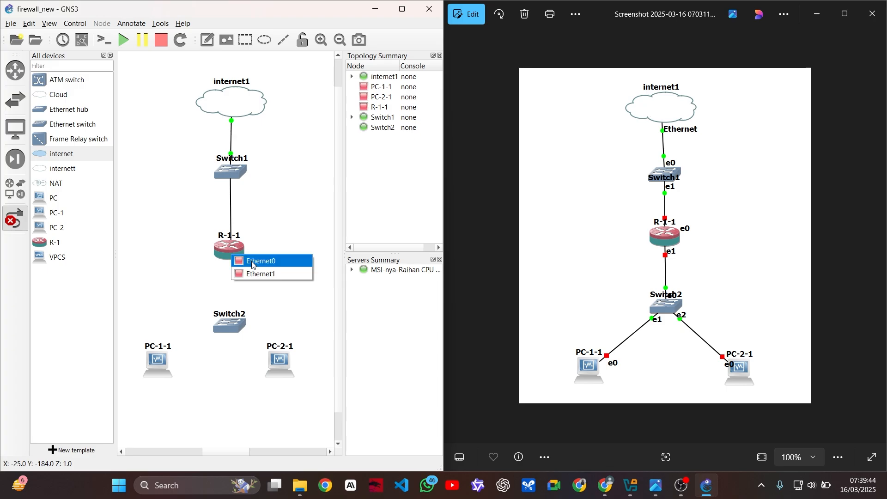
left_click(247, 258)
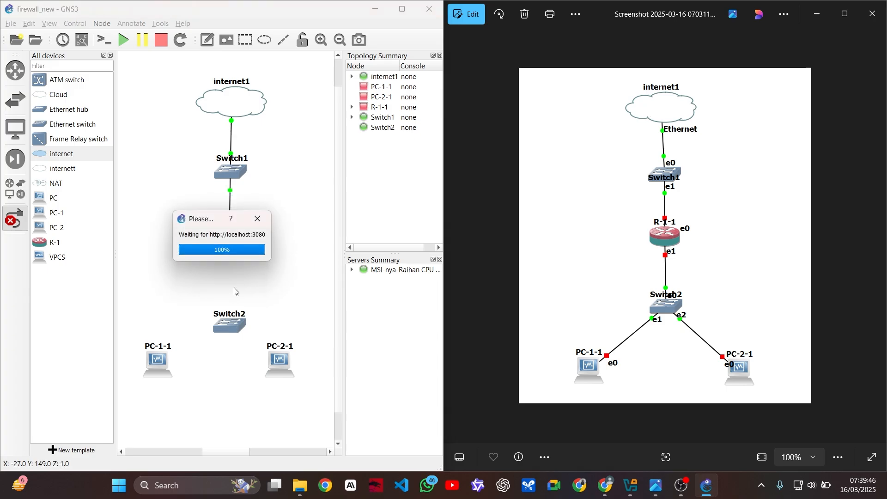
Step: Link R-1-1's Ethernet1 to Switch2's Ethernet0
left_click(236, 254)
left_click(253, 272)
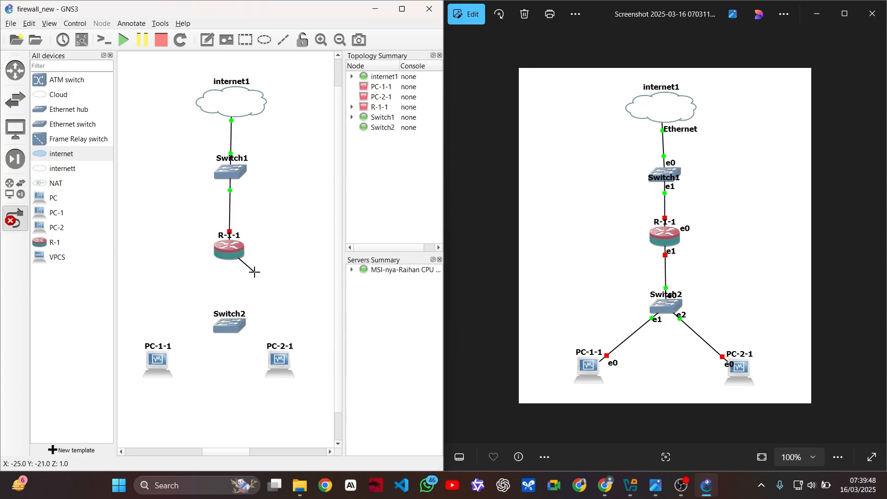
left_click(228, 329)
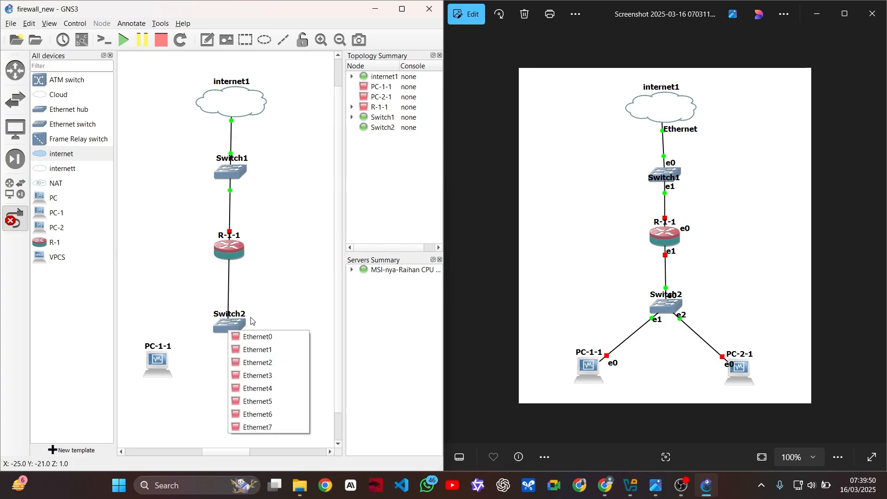
left_click(258, 336)
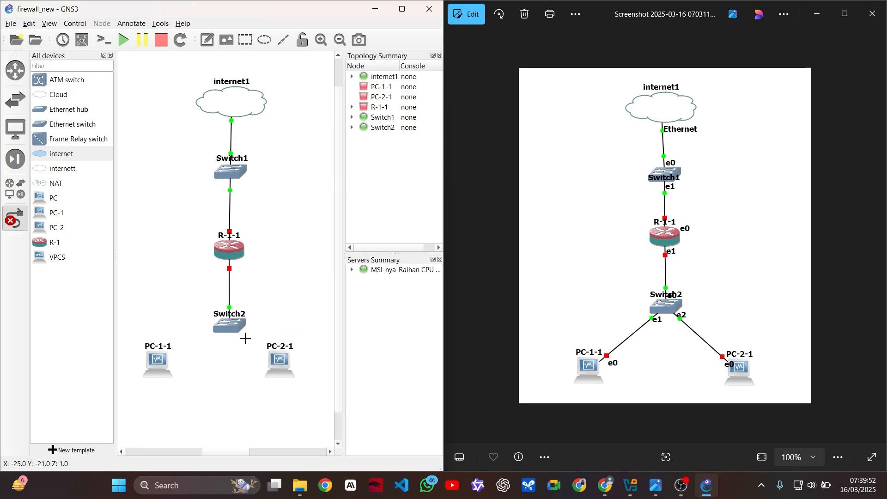
Step: Link Switch2's Ethernet1 to PC-1-1's first Ethernet interface
left_click(232, 329)
left_click(249, 347)
left_click(152, 369)
left_click(198, 374)
Step: Link Switch2's Ethernet2 to PC-2-1's first Ethernet interface and leave link mode
left_click(230, 329)
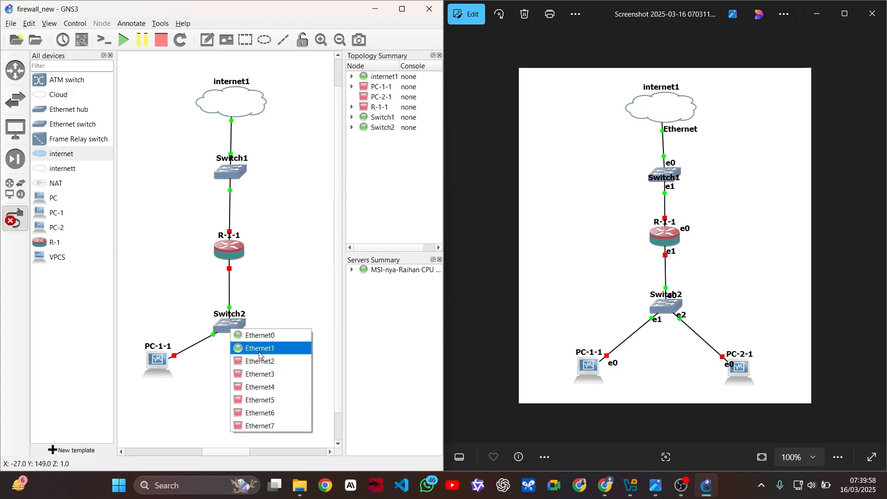
left_click(260, 362)
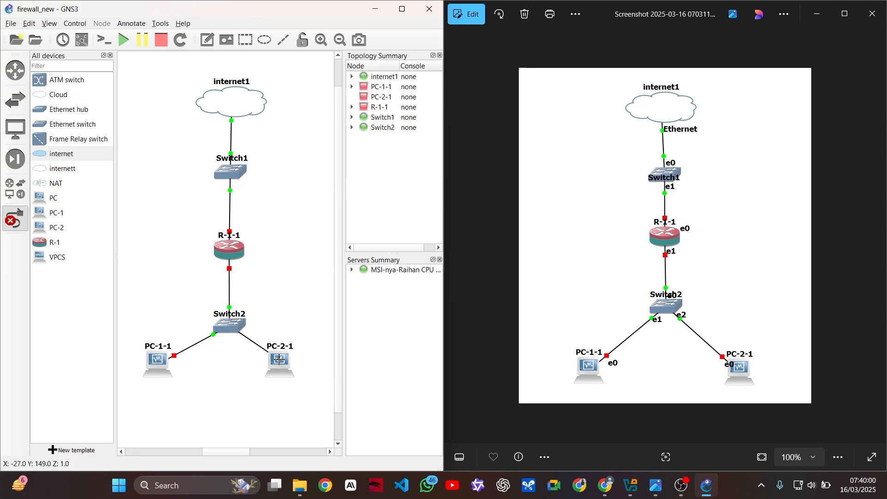
left_click(277, 358)
left_click(300, 364)
left_click(16, 218)
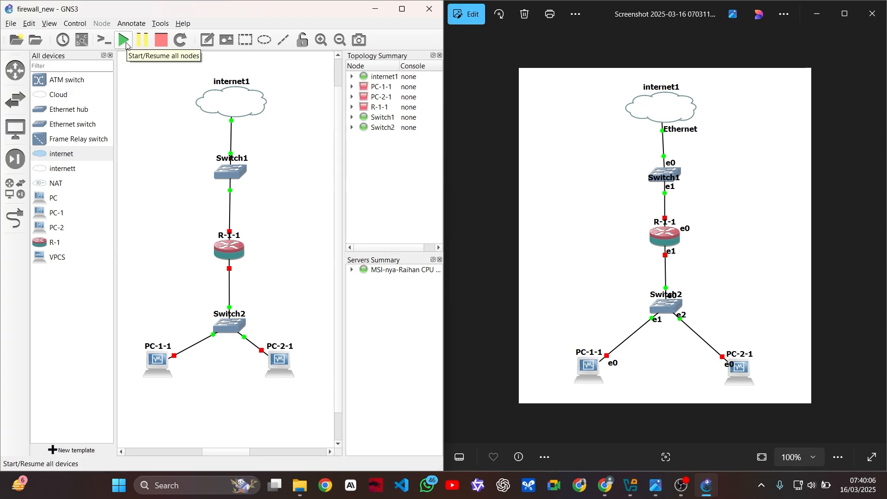
Step: Minimize the reference screenshot, maximize the GNS3 window, and start all nodes in the topology
left_click(817, 13)
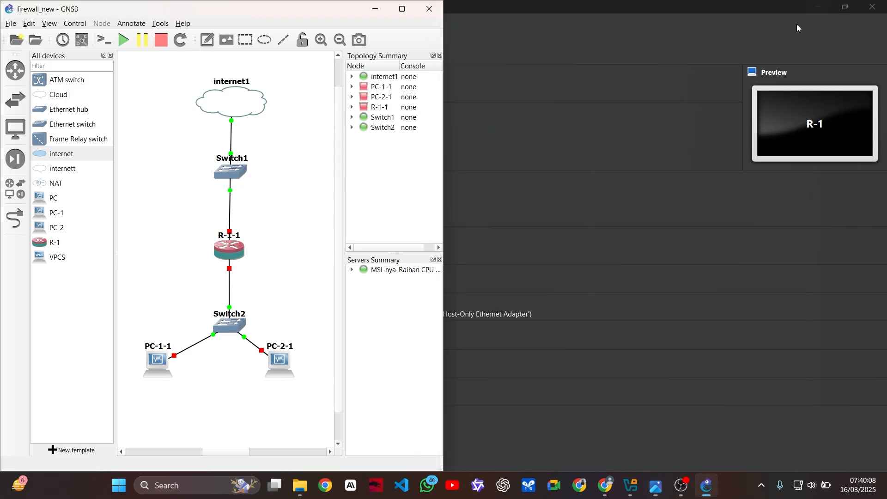
left_click(402, 10)
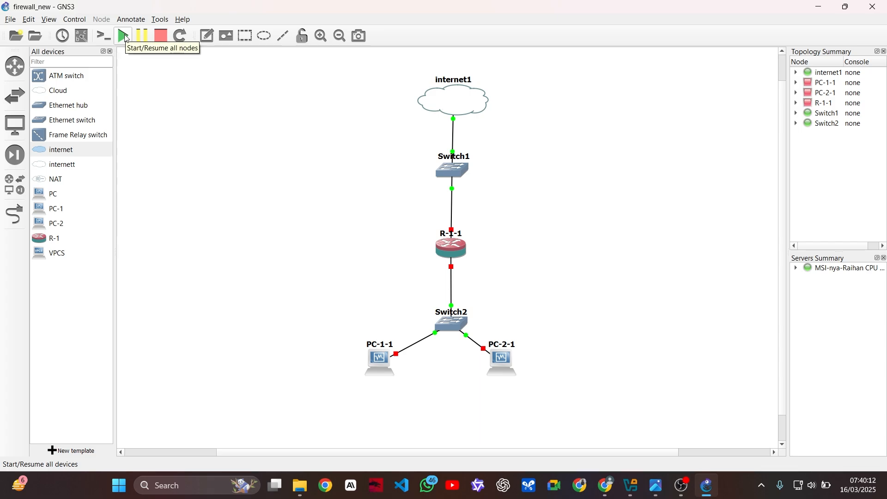
left_click(126, 38)
left_click(472, 254)
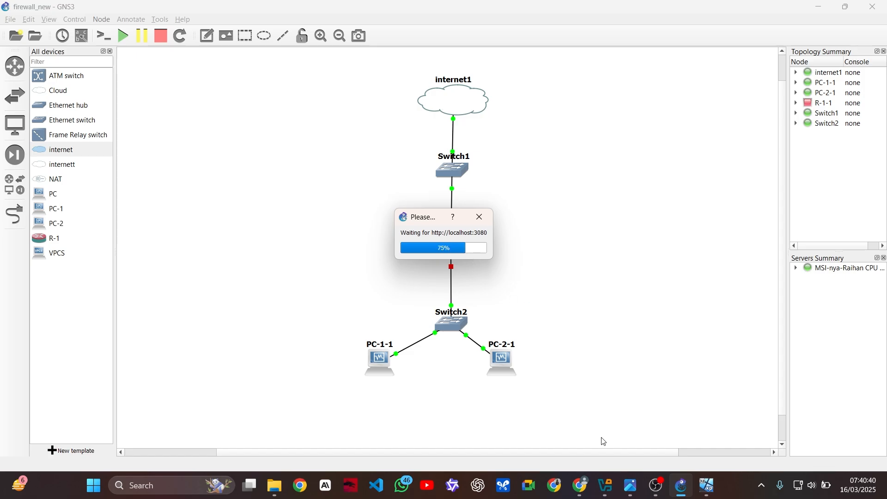
Step: Bring up the running PC-2 and PC-1 VirtualBox windows, maximize each, and dismiss the notifications in PC-1
mouse_move(655, 485)
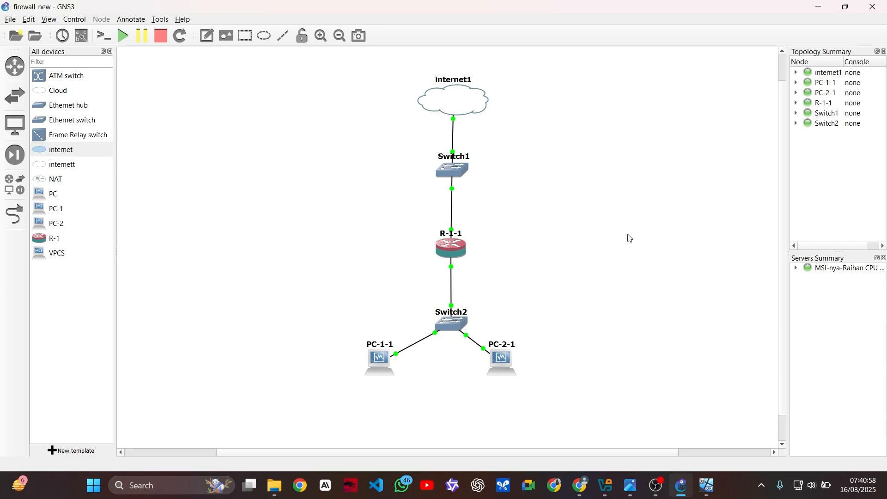
mouse_move(707, 485)
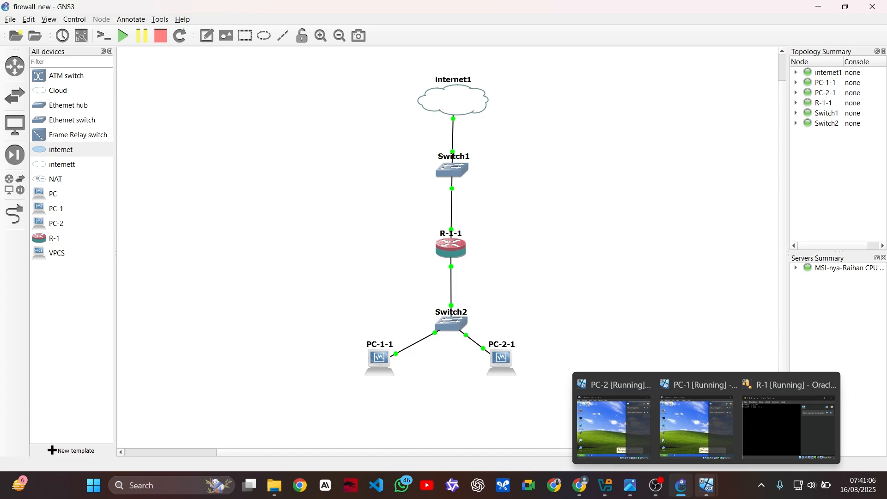
left_click(615, 428)
left_click(666, 91)
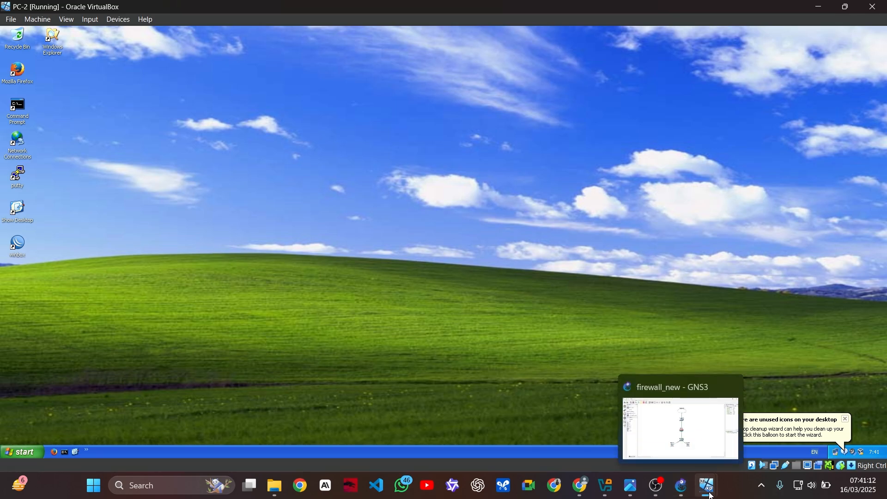
left_click(717, 428)
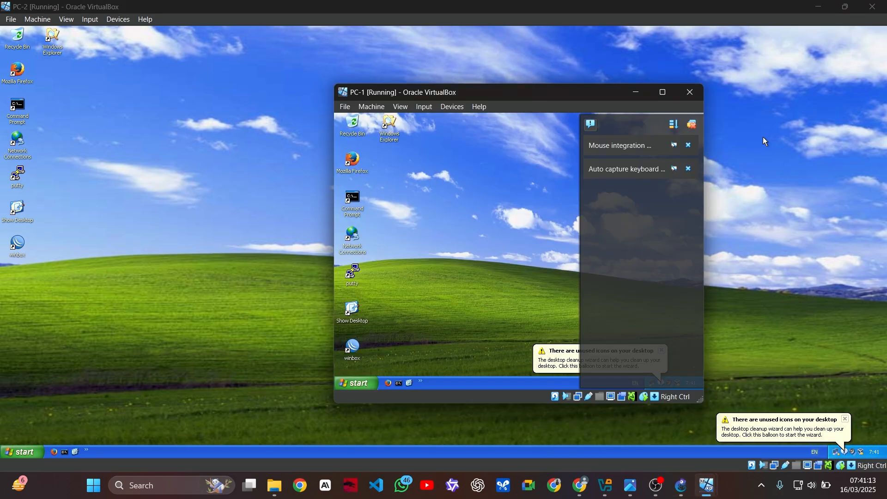
left_click(663, 92)
left_click(877, 38)
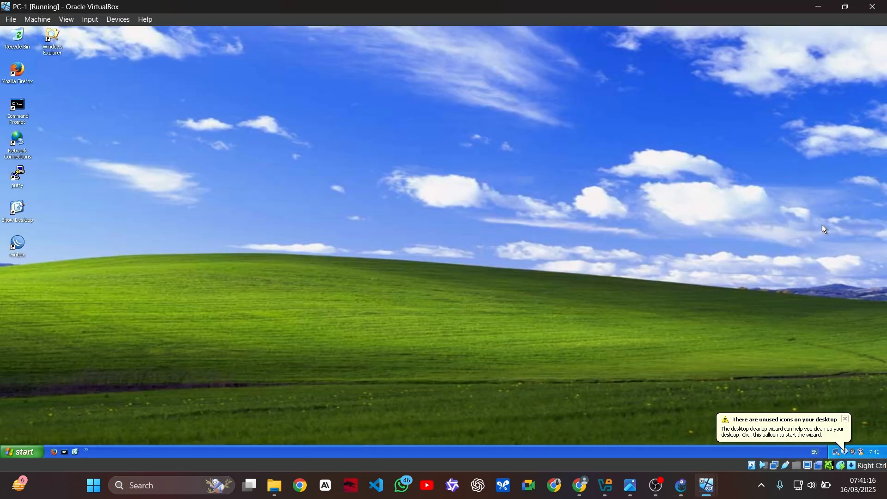
left_click(846, 419)
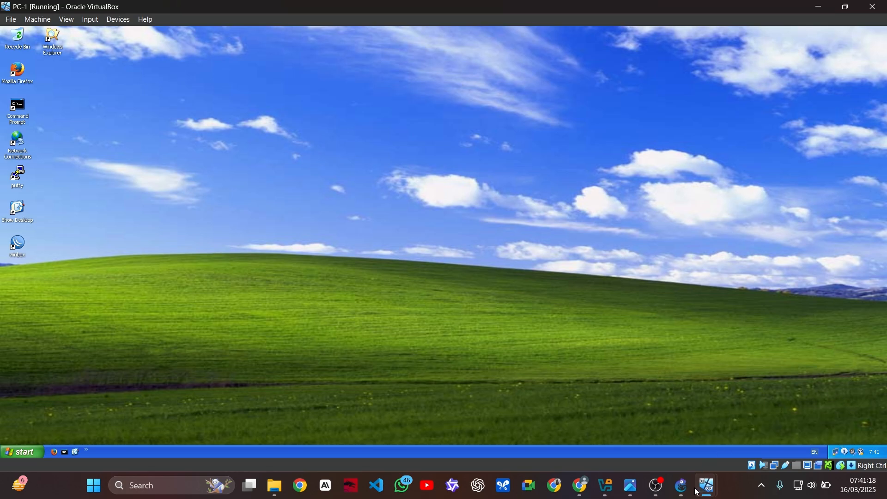
Step: Switch to VirtualBox Manager and attach R-1's network Adapter 1 to Bridged Adapter using the Realtek PCIe GbE Family Controller
mouse_move(697, 493)
left_click(698, 430)
left_click(605, 480)
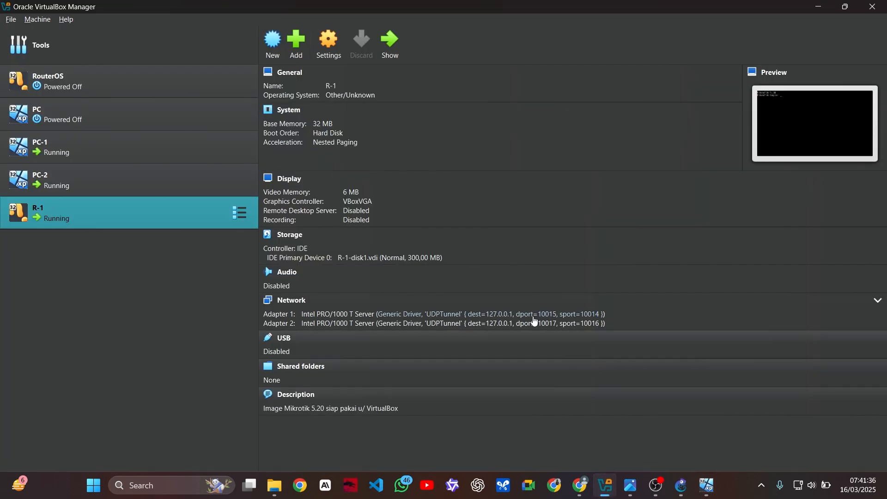
left_click(435, 318)
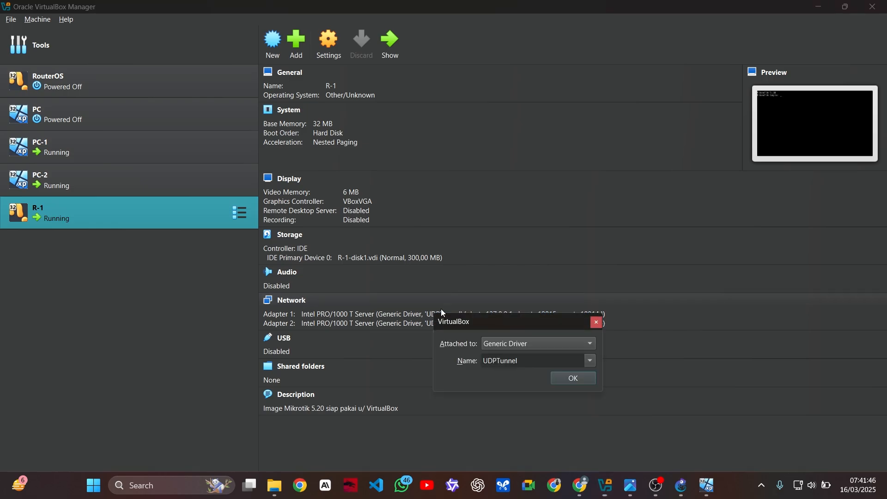
left_click(520, 346)
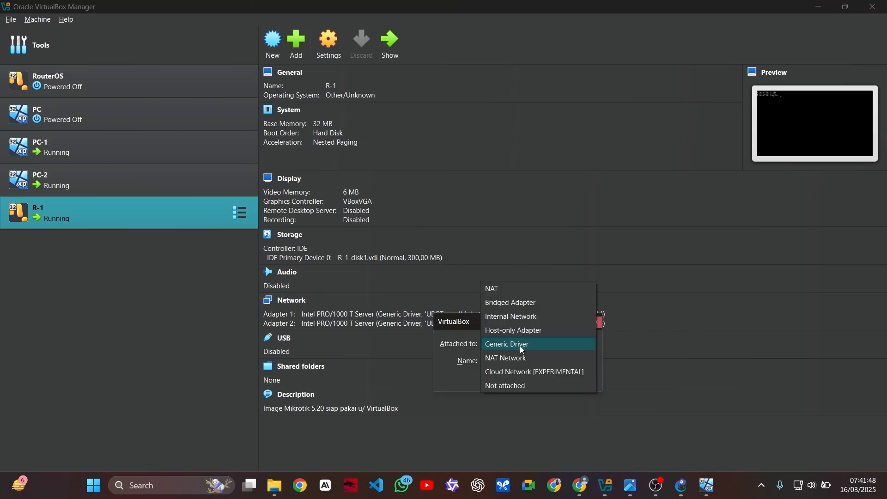
left_click(519, 304)
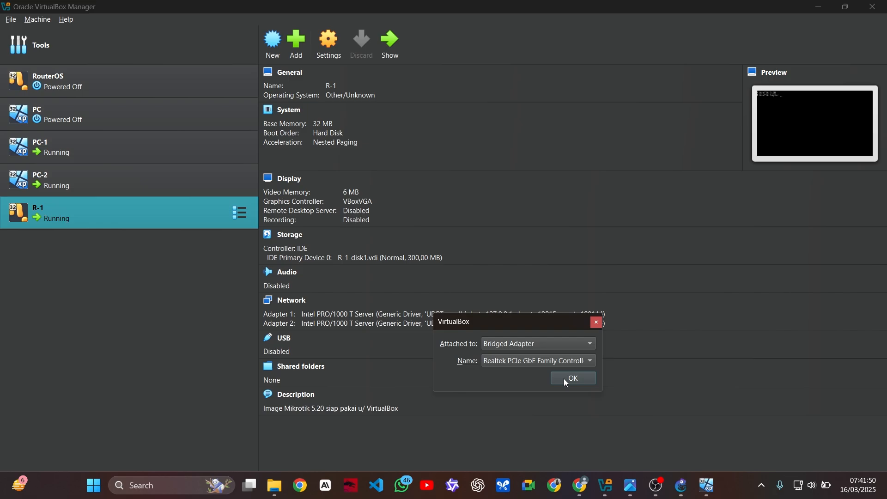
left_click(566, 380)
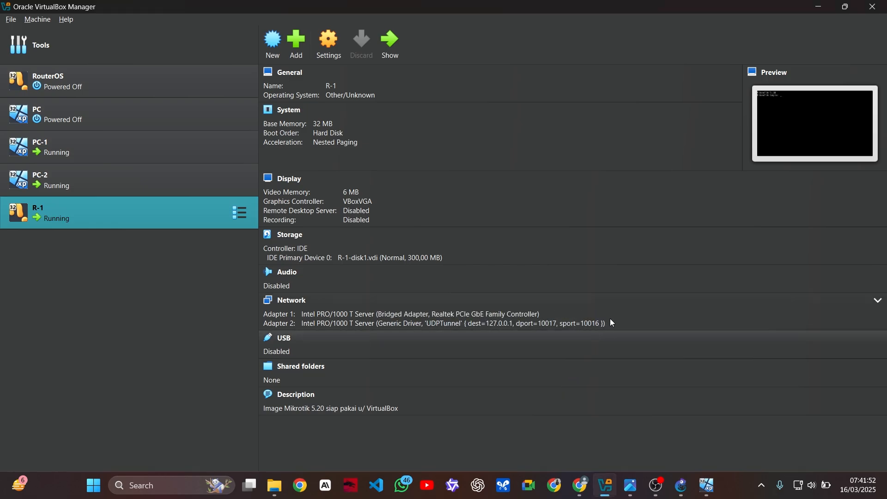
Step: Bring up the GNS3 topology, switch to the running PC-1 virtual machine, and dismiss its Local Area Connection 2 notification
mouse_move(717, 492)
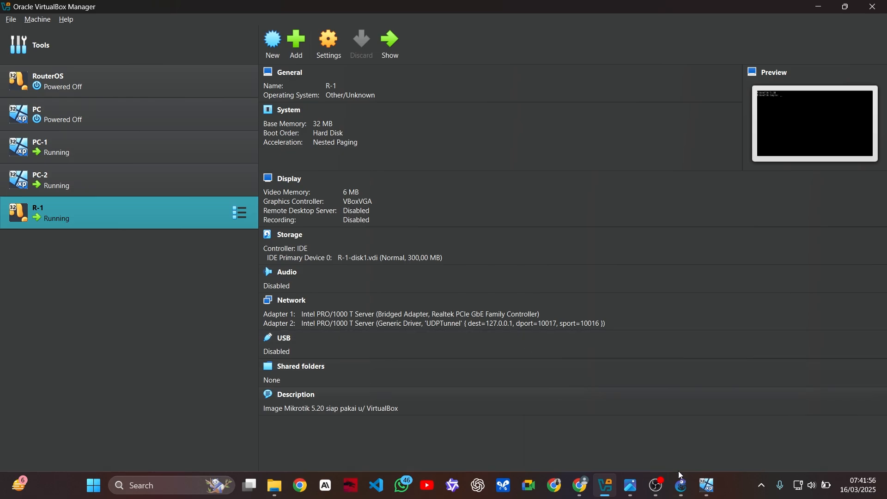
left_click(682, 486)
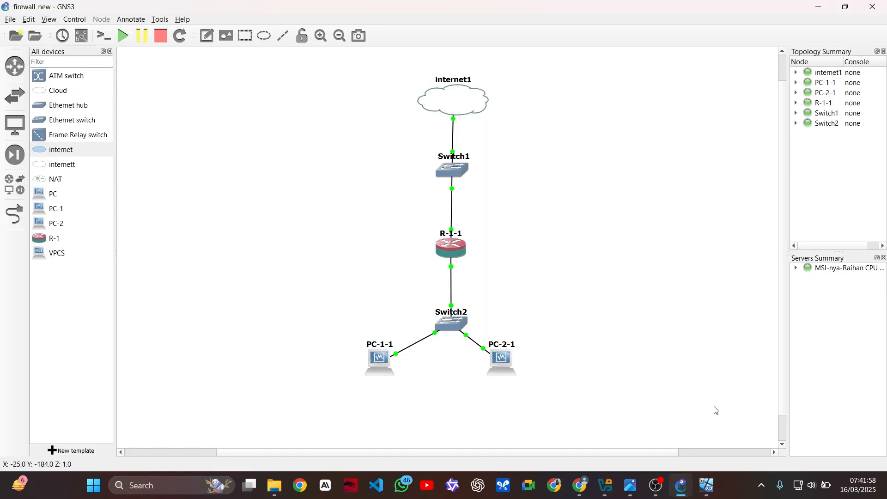
mouse_move(705, 495)
mouse_move(612, 430)
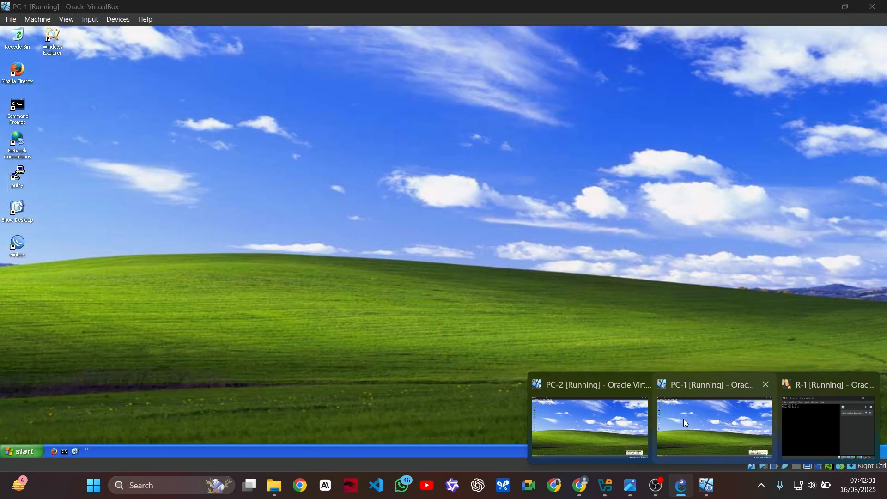
left_click(683, 419)
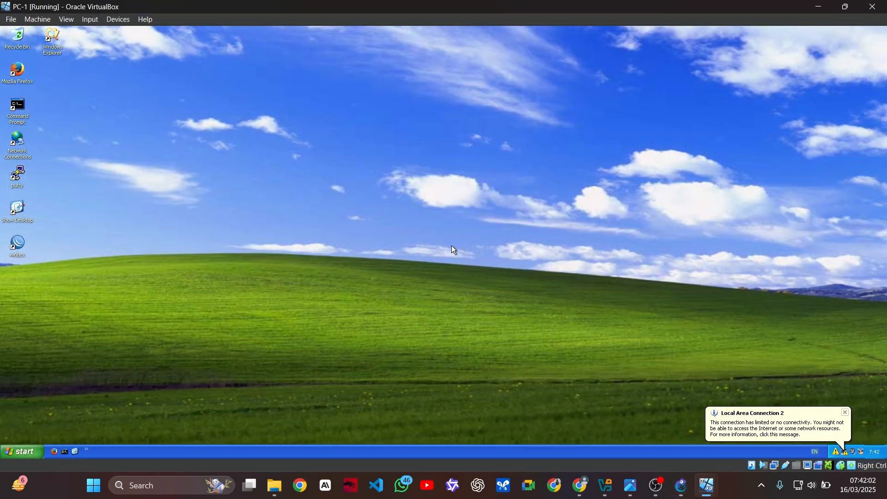
left_click(845, 412)
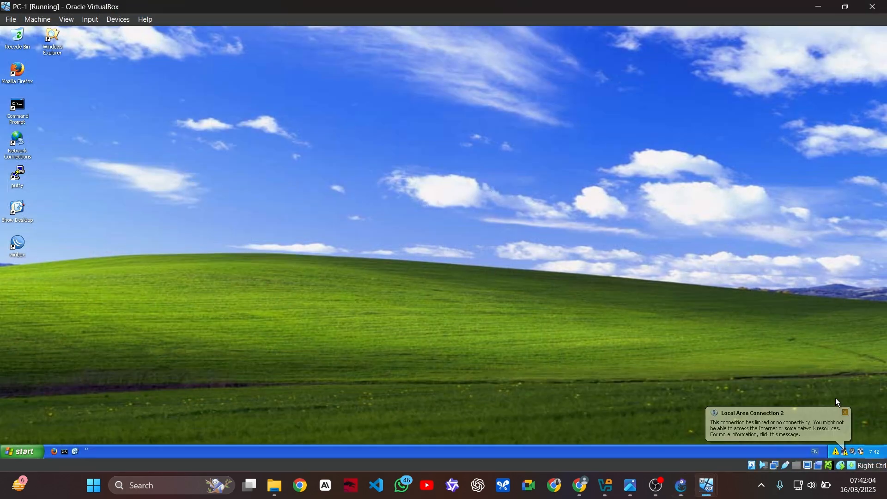
Step: Launch WinBox in PC-1, discover the MikroTik router, and connect to it by MAC address as admin
double_click(18, 243)
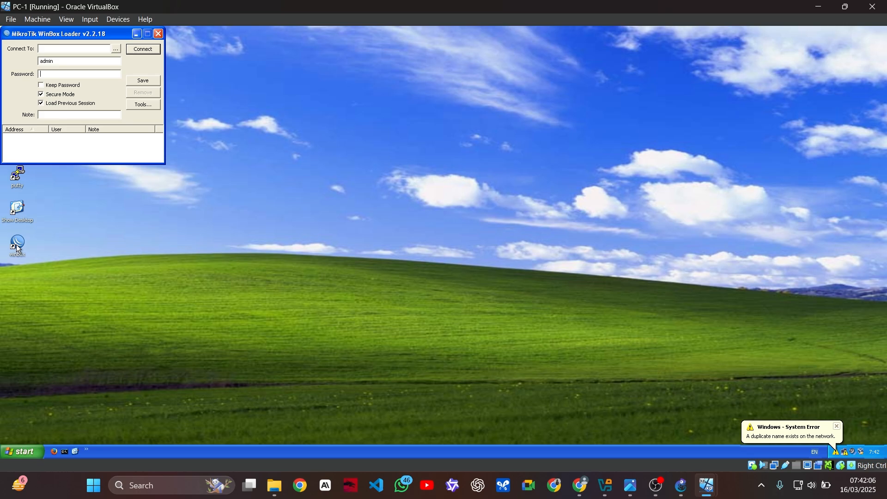
left_click(115, 49)
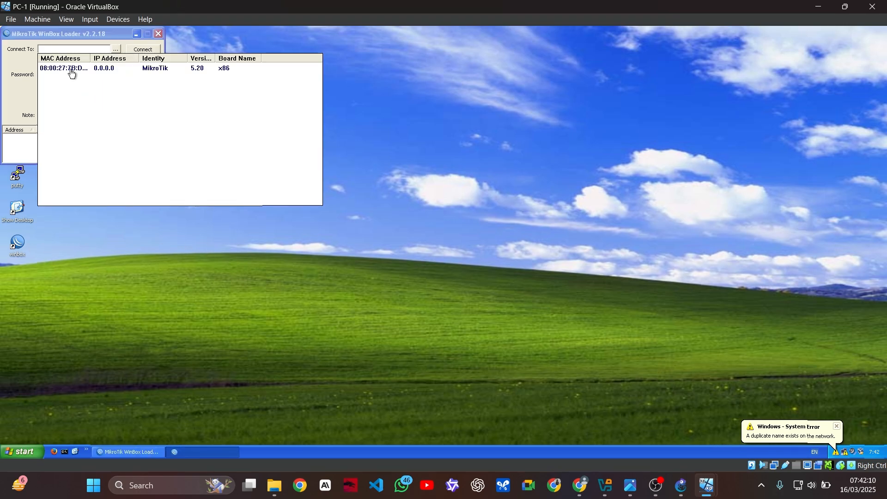
left_click(74, 68)
left_click(137, 49)
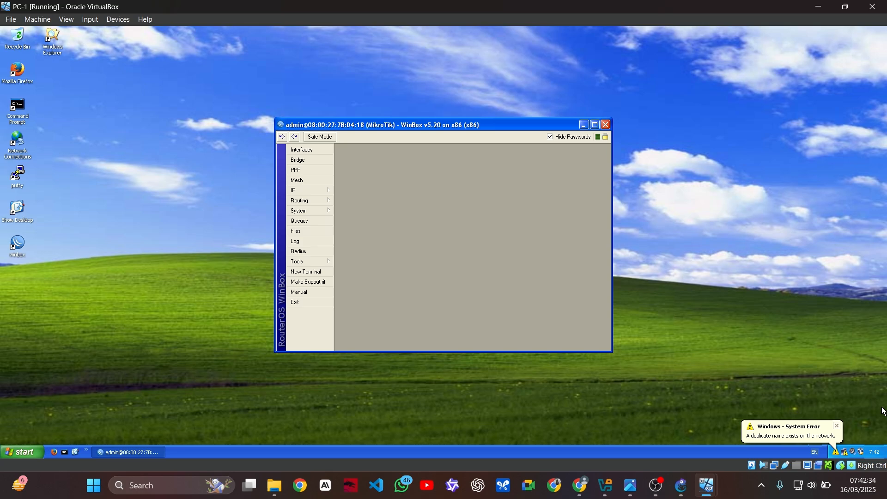
Step: Add a DHCP client on the router's ether1 interface, keeping the peer DNS, peer NTP and default route options
left_click(326, 190)
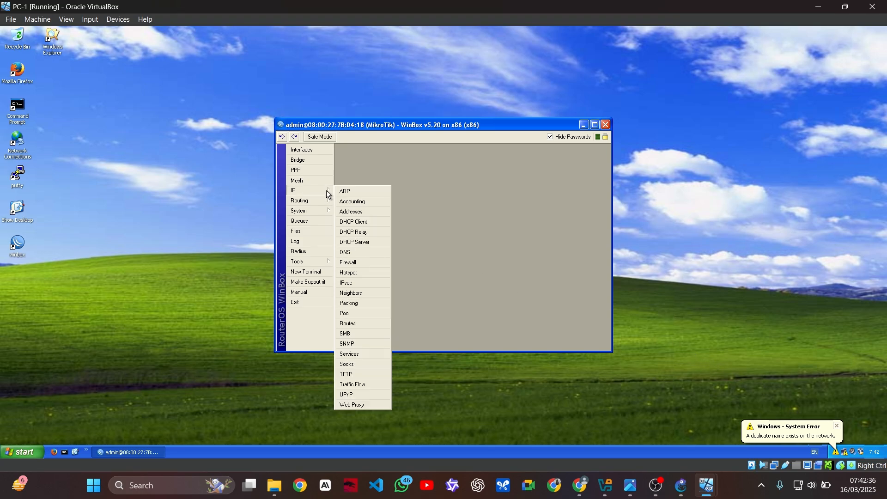
left_click(360, 222)
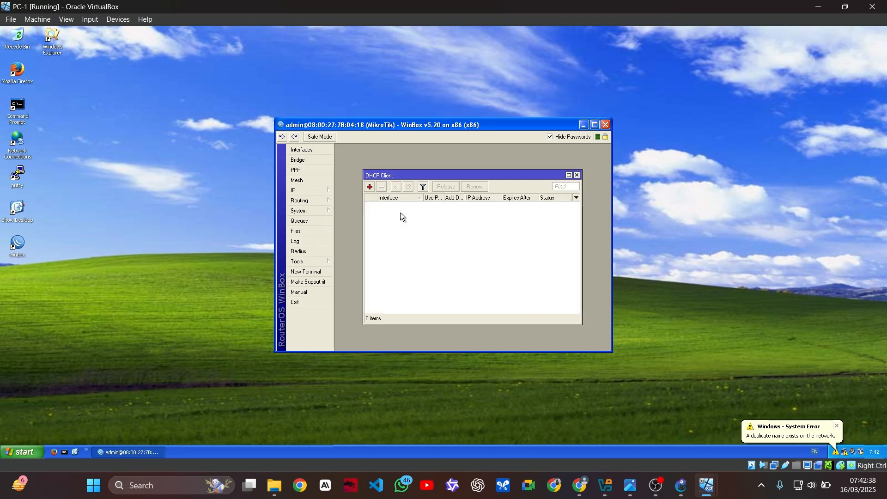
left_click(370, 187)
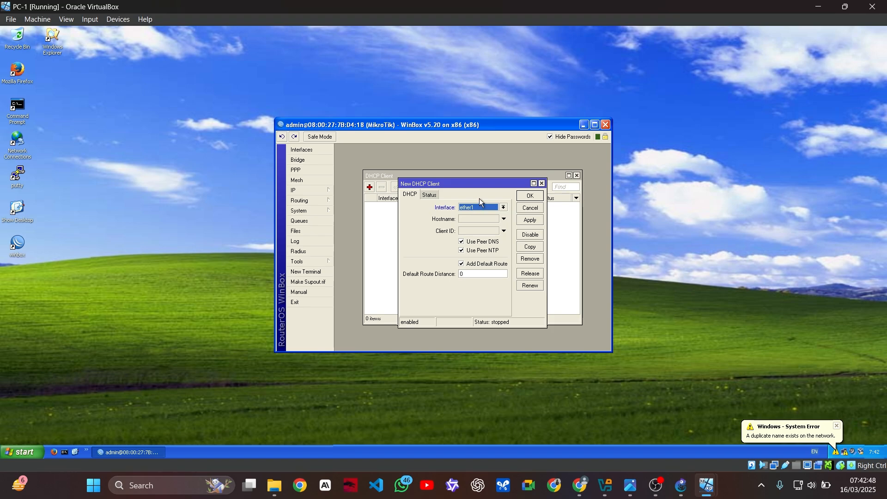
left_click(531, 197)
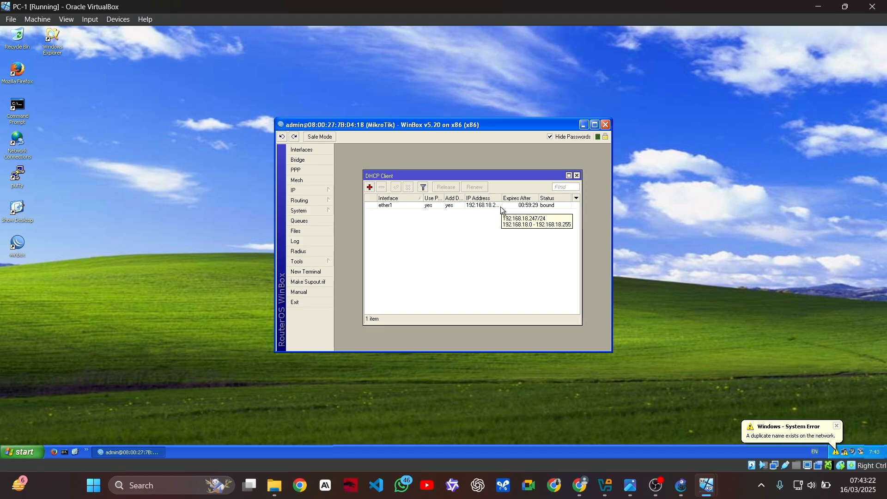
Step: Open a router terminal in WinBox, ping 8.8.8.8, and stop the ping after a few replies
left_click(313, 272)
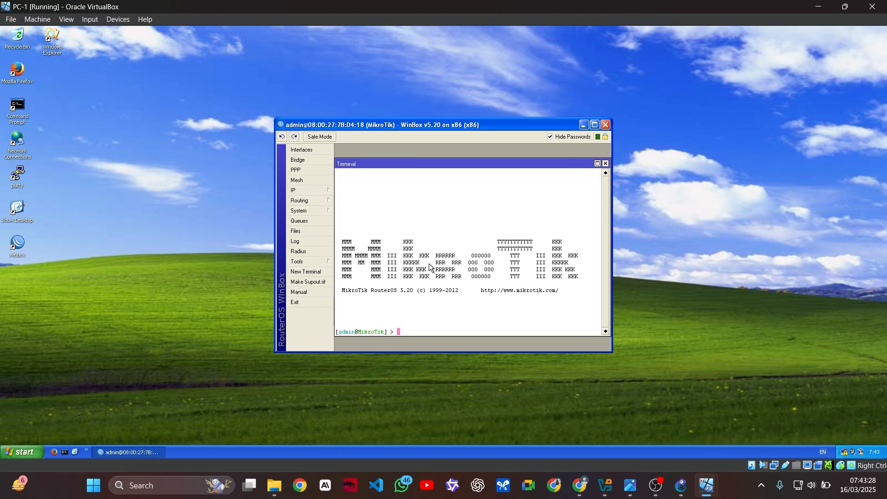
type("8.8.8.8")
key("Home")
type("ping")
key("Return")
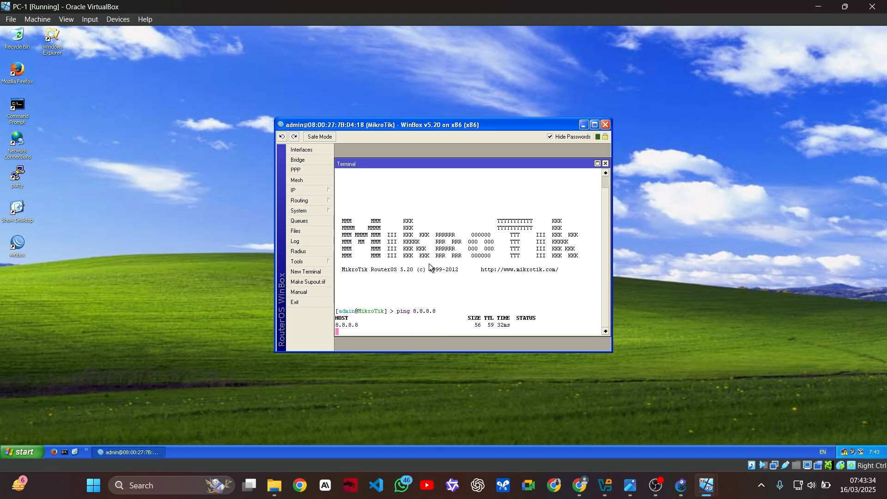
key("ctrl+c")
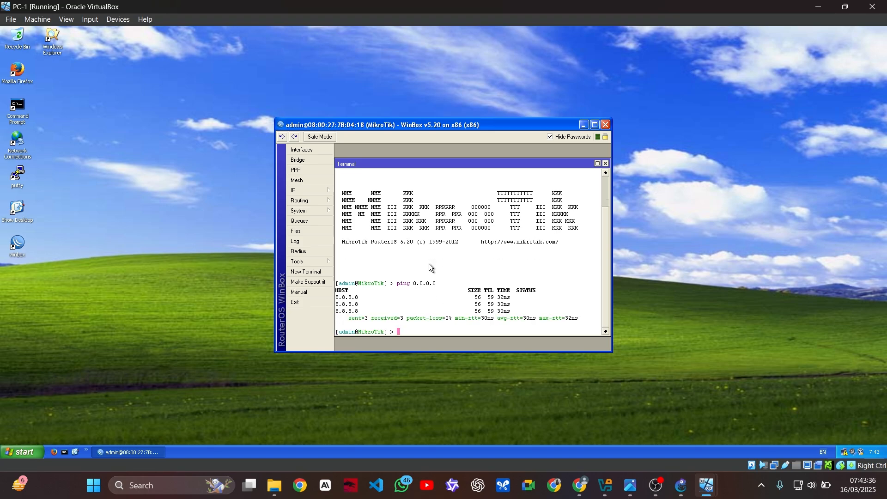
Step: Ping google.co.id from the router terminal and stop the ping after a few replies
type("ping g")
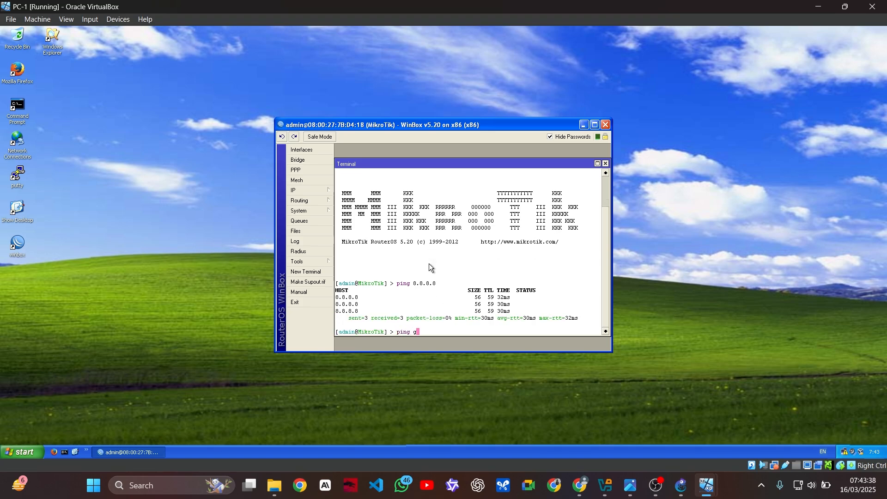
type("oogle.co.id")
key("Return")
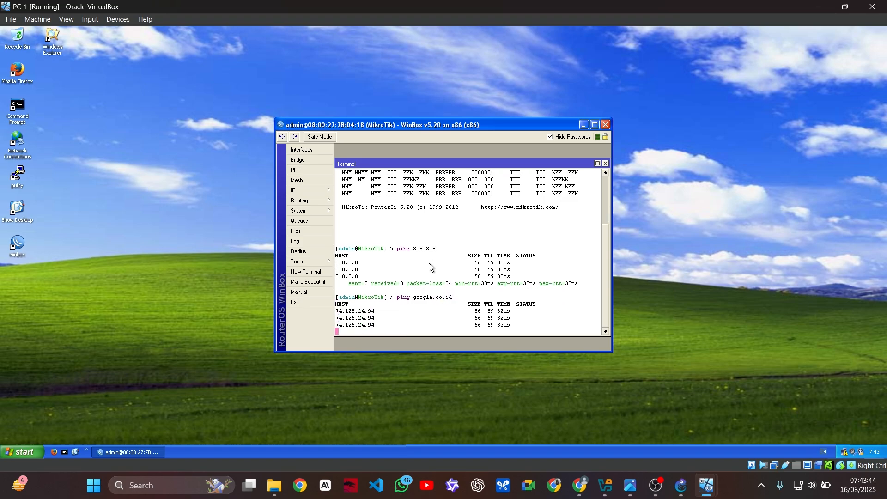
key("ctrl+c")
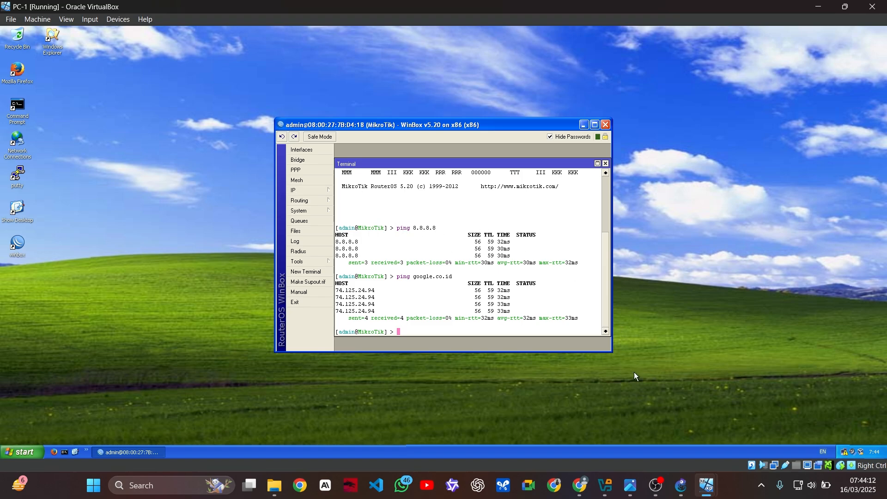
Step: Check and close the reference topology screenshot, and add the IP address 192.168.1.254/24 to the router's ether2 interface
left_click(631, 485)
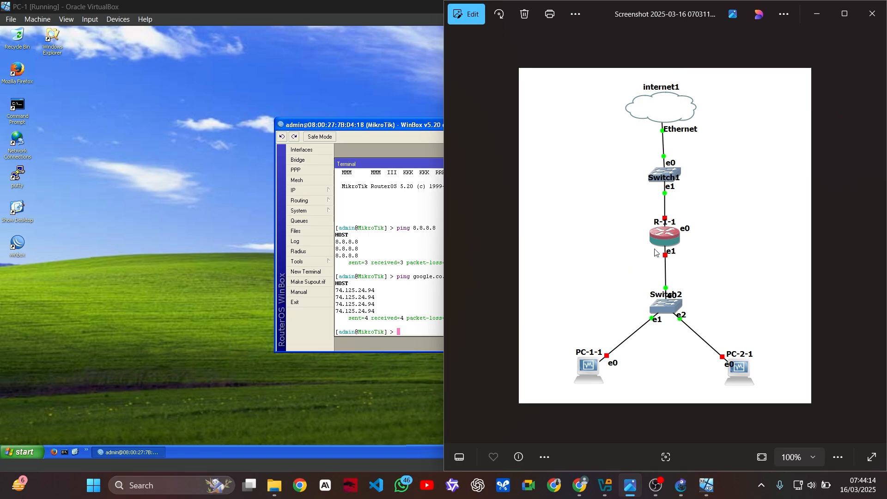
left_click(871, 23)
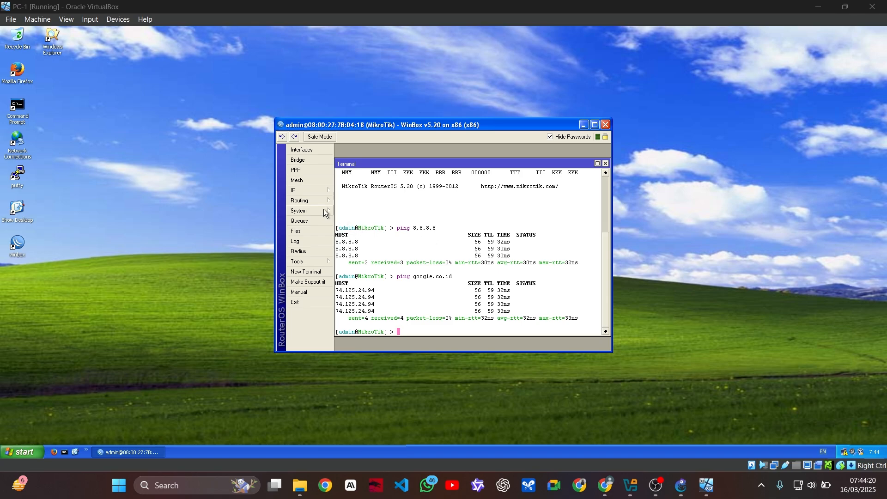
left_click(320, 192)
left_click(351, 211)
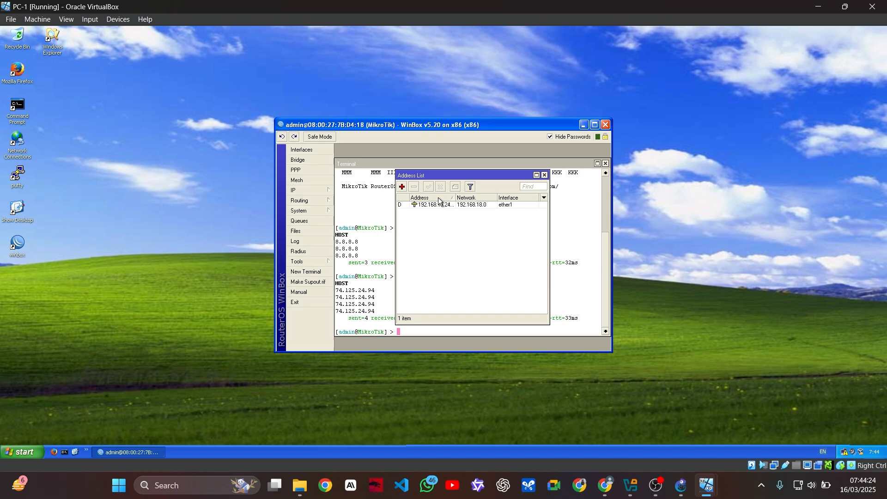
left_click(401, 187)
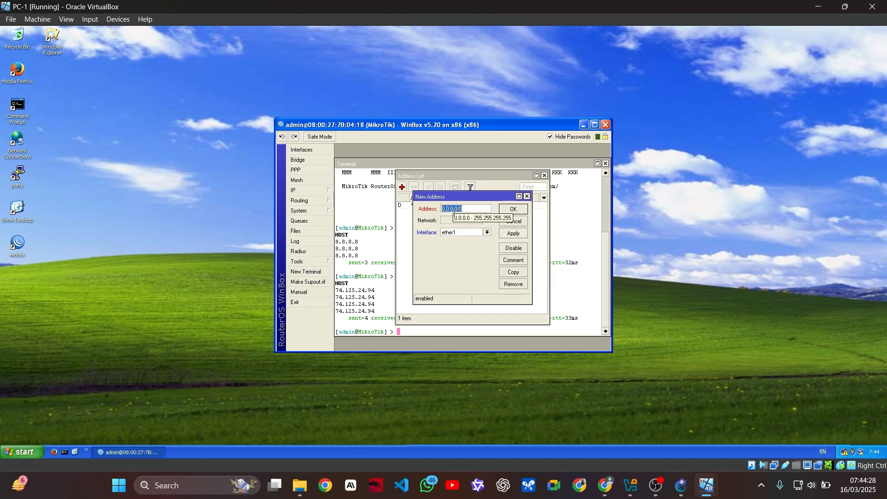
left_click(464, 232)
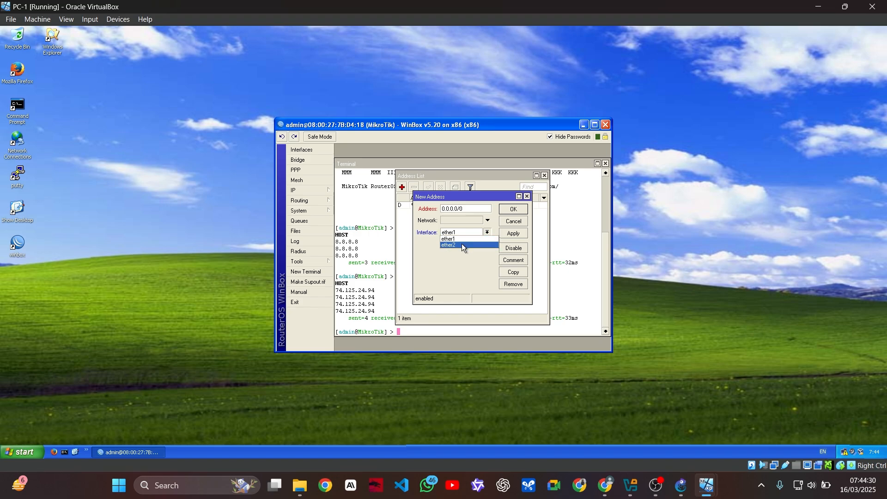
left_click(462, 243)
left_click(458, 209)
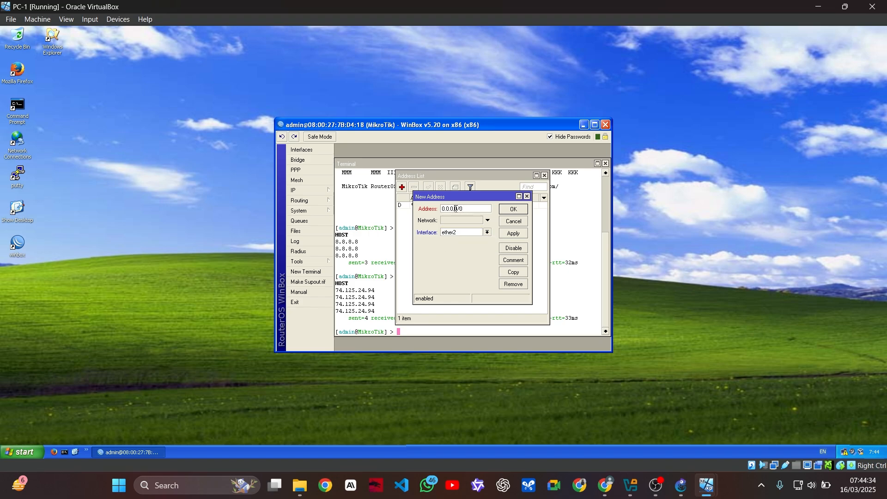
double_click(456, 208)
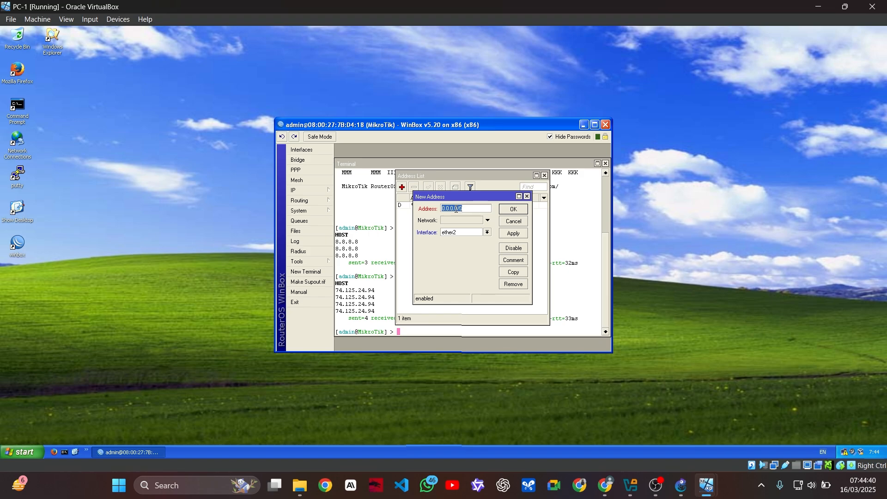
type("192.168.1.254/24")
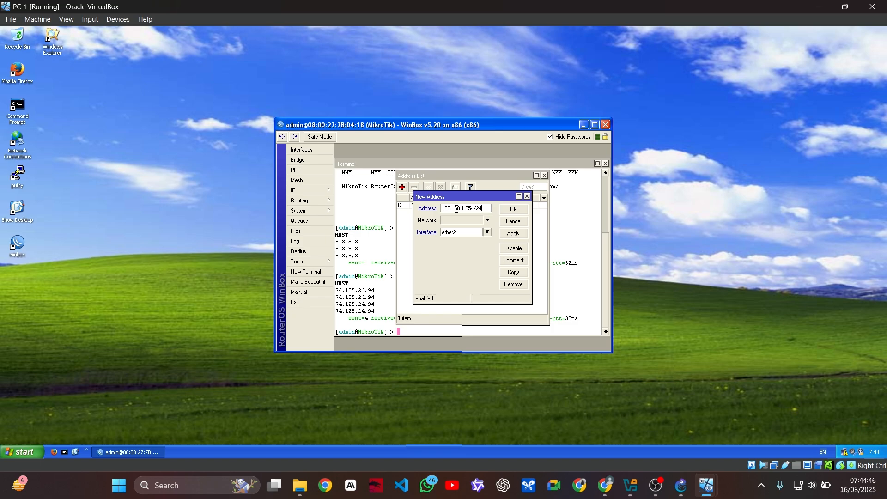
left_click(512, 210)
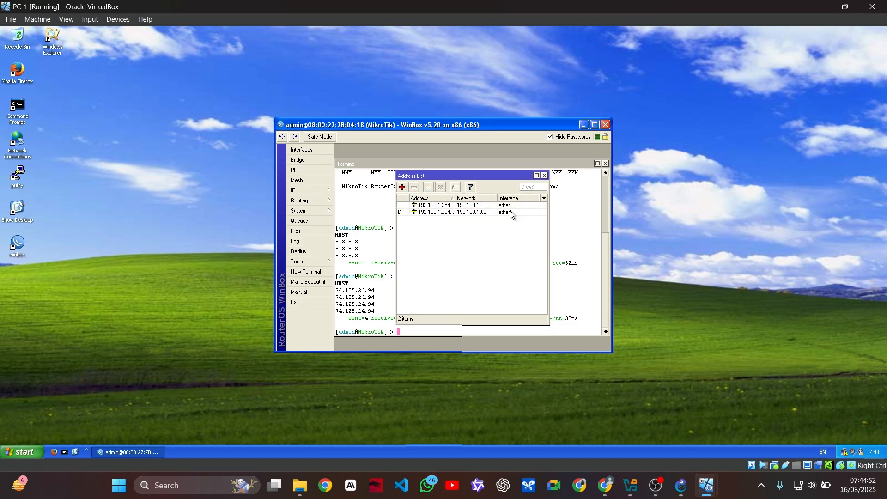
left_click(441, 198)
Step: Enable Allow Remote Requests in the router's DNS settings and apply the change
left_click(329, 191)
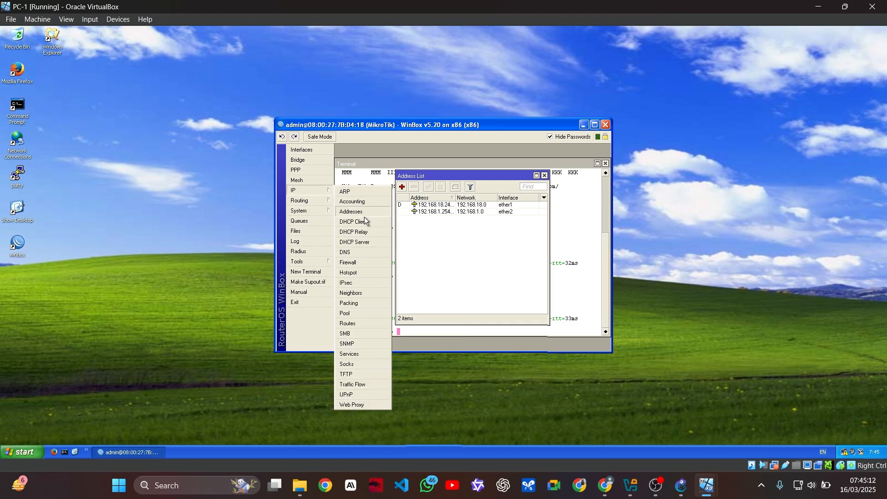
left_click(362, 253)
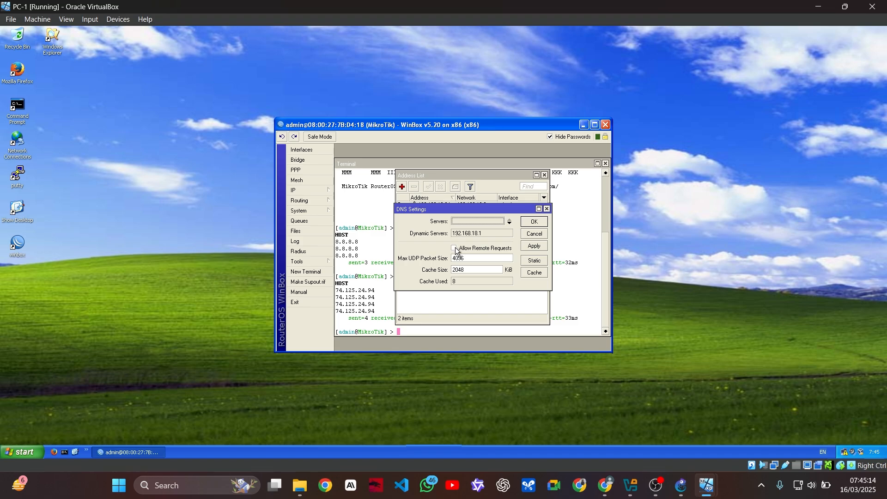
left_click(453, 248)
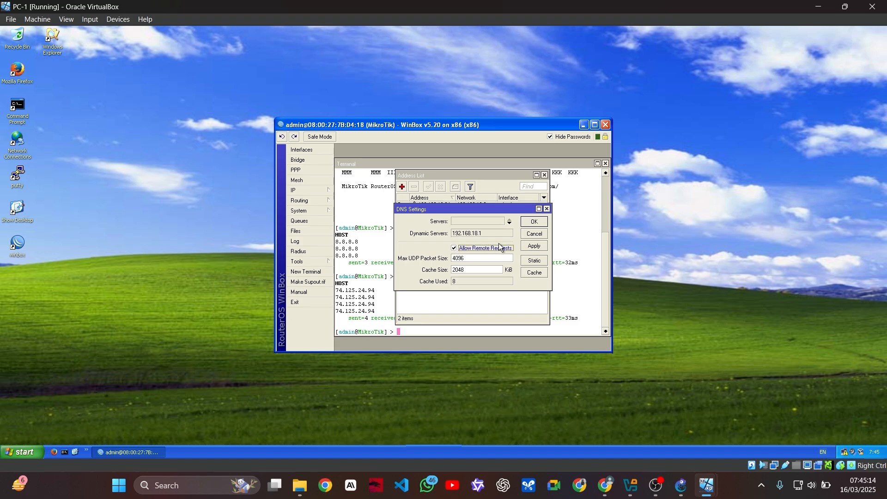
left_click(534, 222)
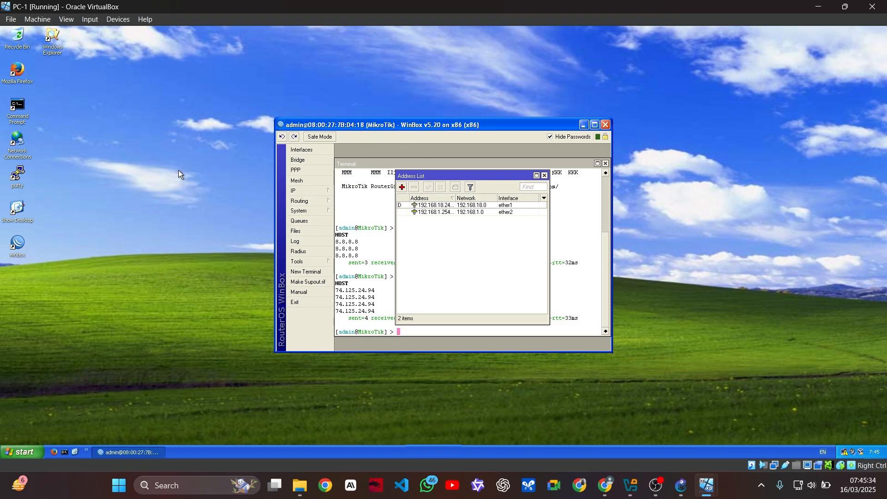
Step: Open the TCP/IP properties of PC-1's Local Area Connection 2 and set IP address 192.168.1.1 with subnet mask 255.255.255.0
double_click(16, 145)
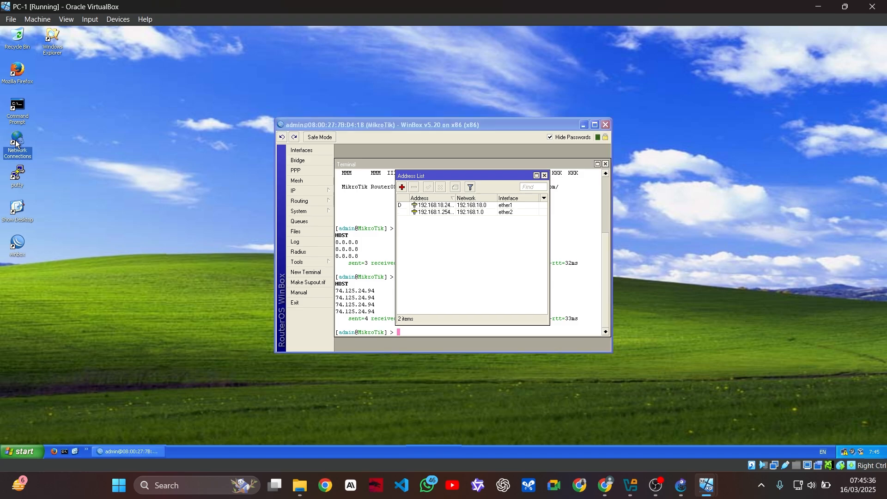
right_click(192, 162)
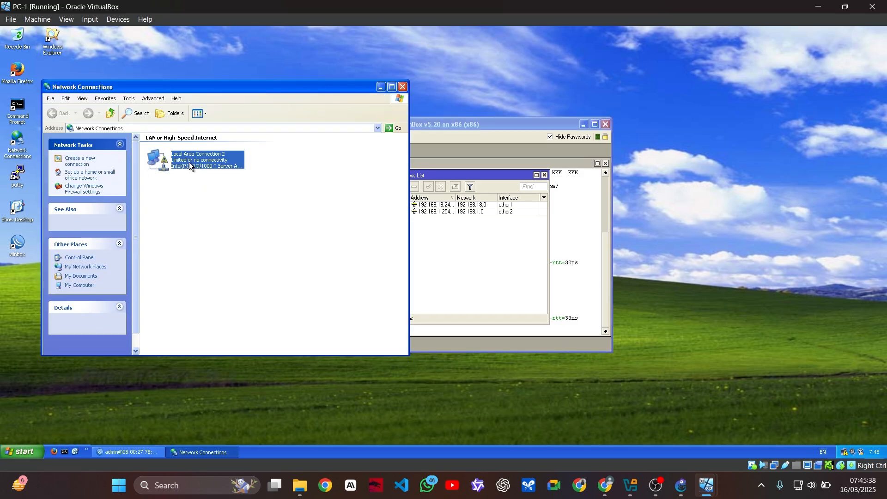
left_click(222, 238)
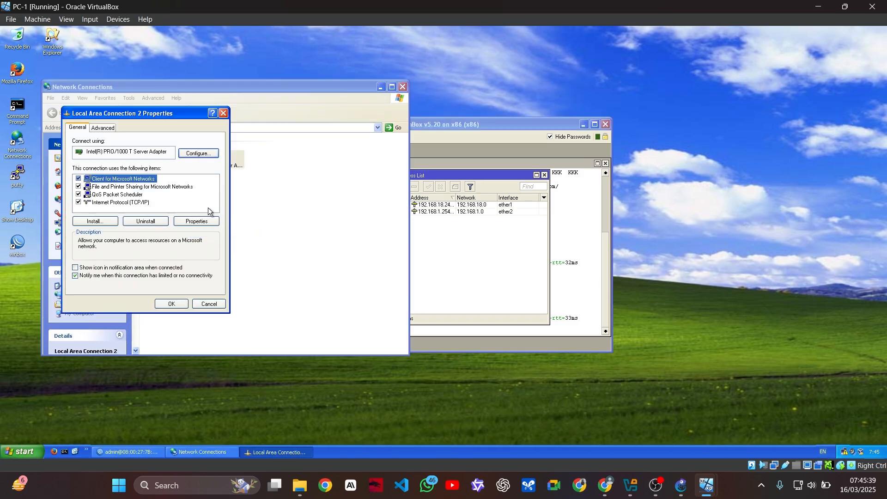
double_click(124, 203)
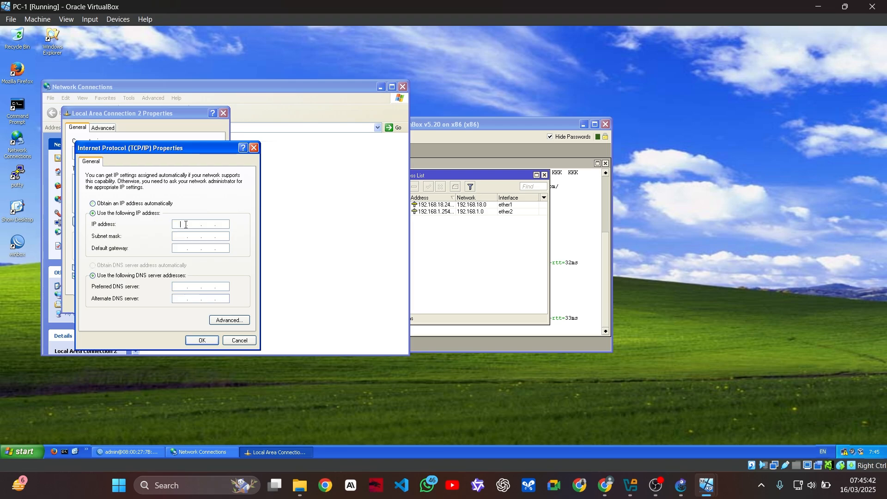
type("192 . 168 . 1 . 1")
key("Tab")
Step: Set PC-1's default gateway and preferred DNS server to 192.168.1.254 and save the connection settings
left_click(180, 248)
type("192 . 168 . 1 . 254")
key("Tab")
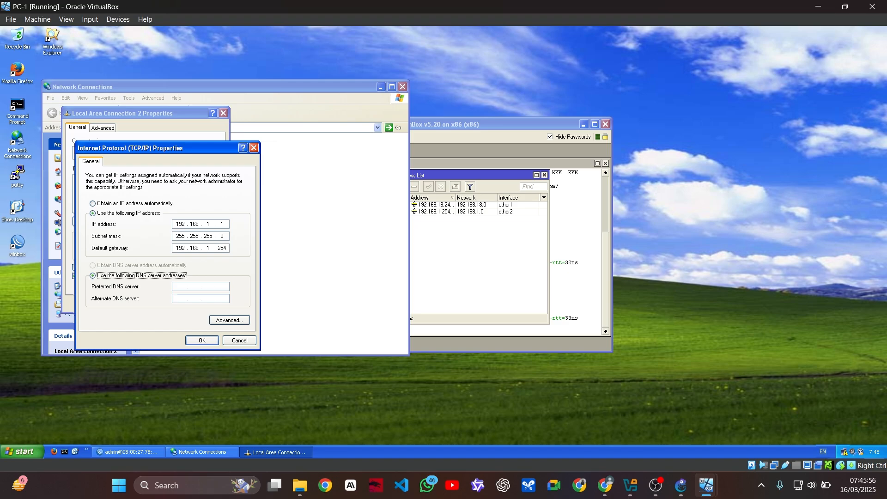
left_click(181, 287)
type("192 . 168 . 1 .")
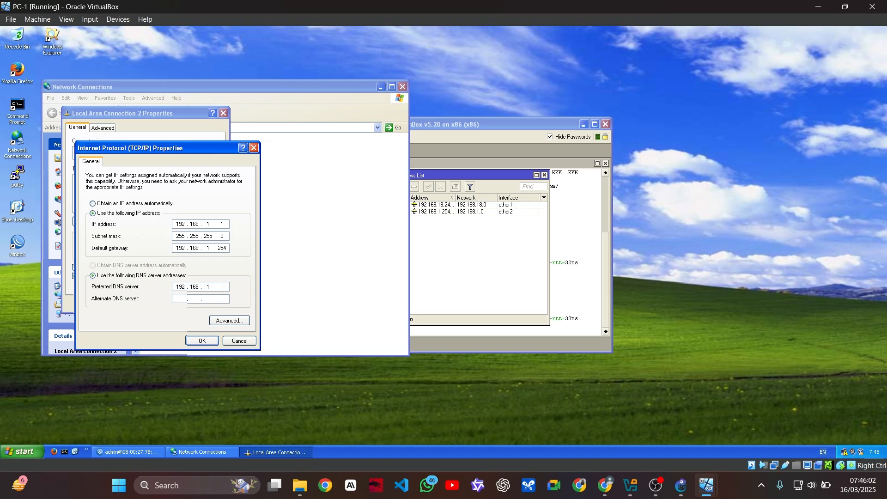
type(" 254")
left_click(203, 342)
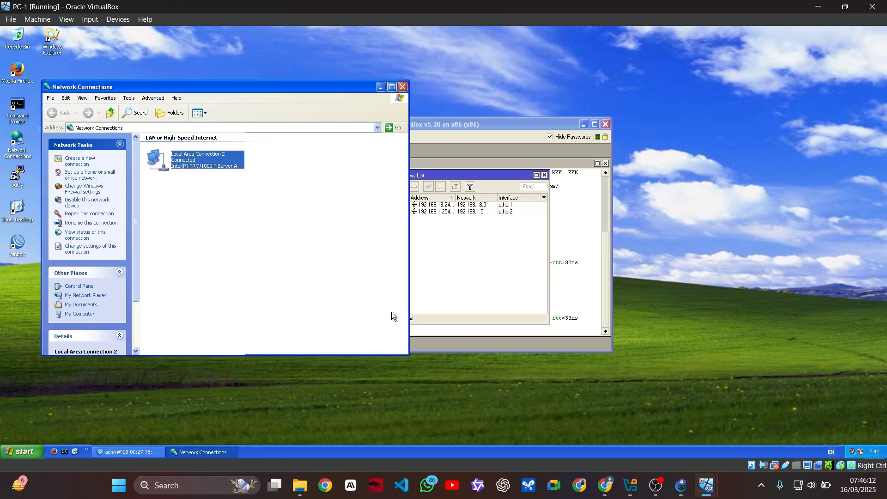
Step: Switch to PC-2 and open the TCP/IP properties of Local Area Connection 2, choosing to use a manually specified IP address
mouse_move(705, 486)
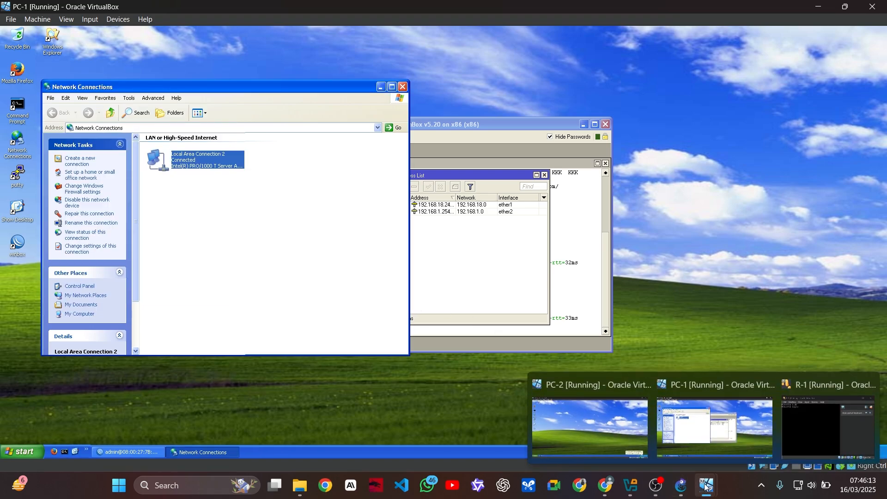
left_click(590, 411)
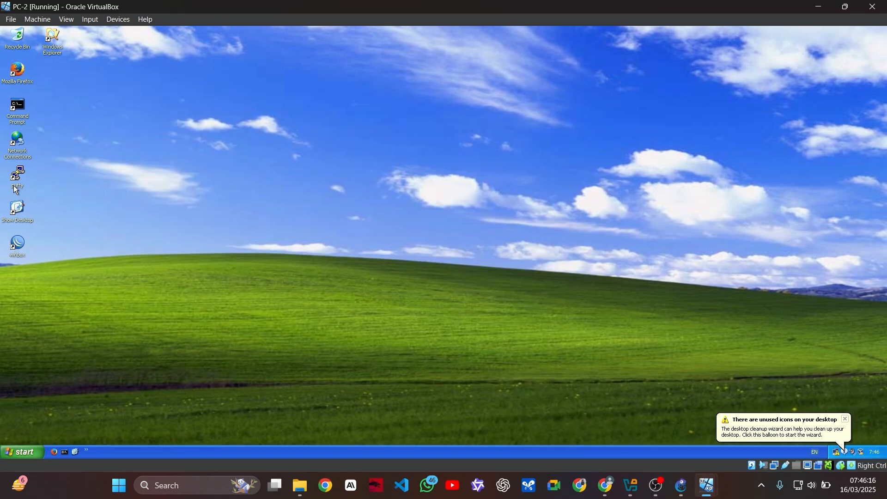
double_click(17, 143)
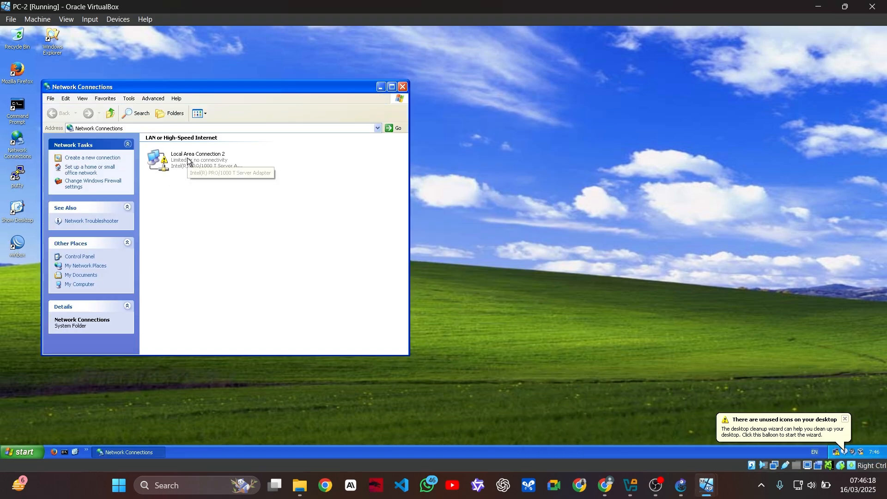
right_click(188, 161)
left_click(210, 231)
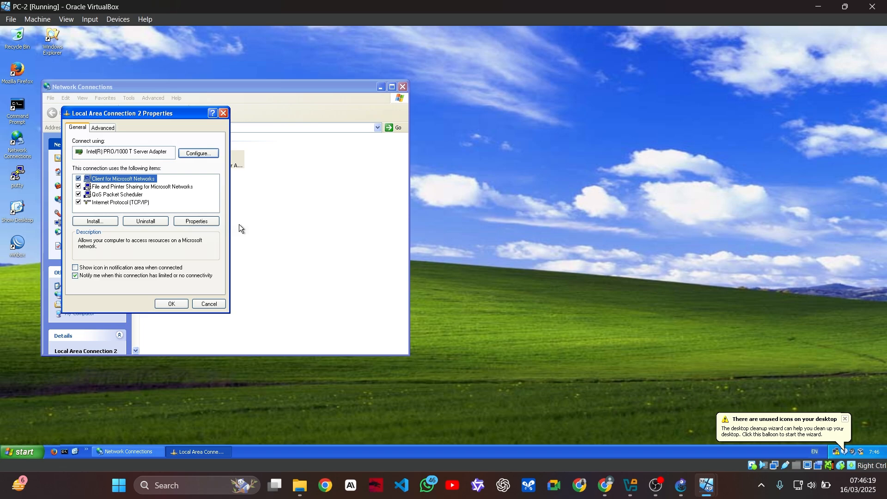
double_click(133, 204)
left_click(161, 214)
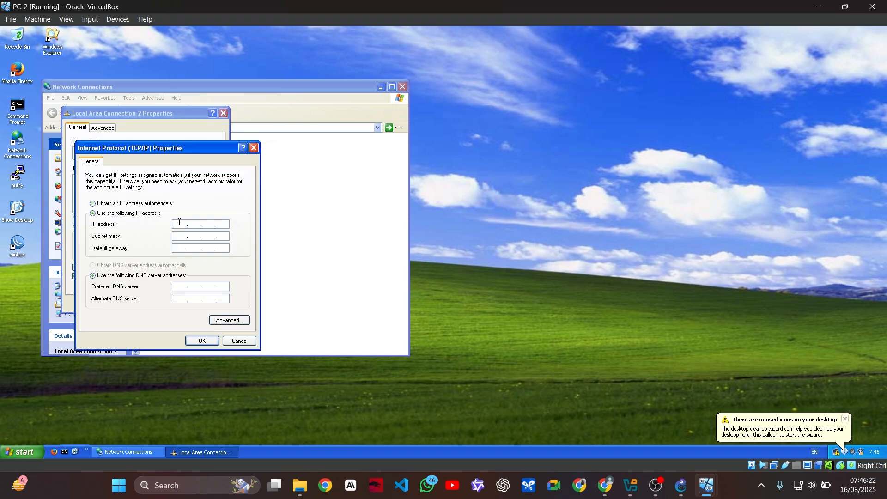
Step: Set PC-2's IP address to 192.168.1.2 with subnet mask 255.255.255.0 and default gateway 192.168.1.254
left_click(179, 222)
type("192 . 16")
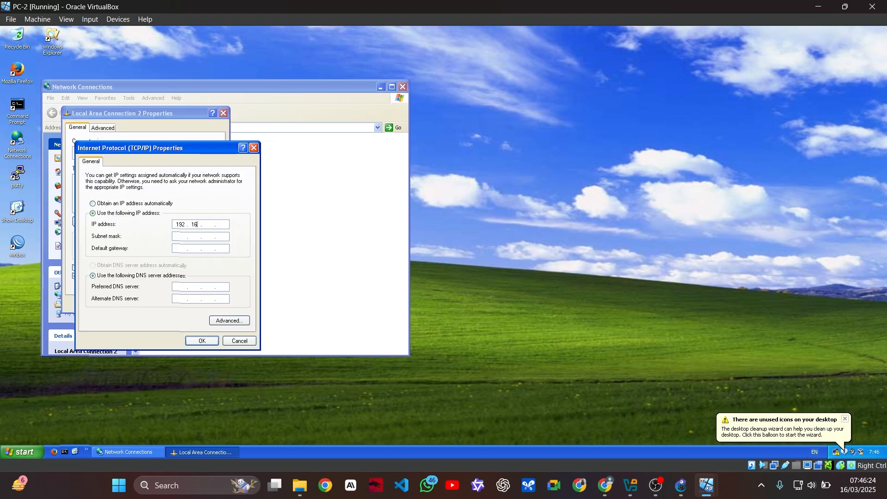
type("8 . 1 . 2")
key("Tab")
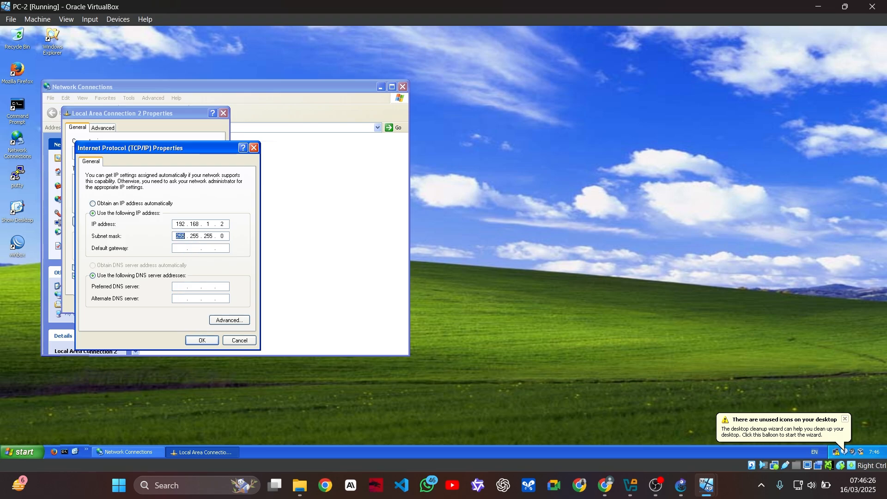
key("Tab")
type("192 . ")
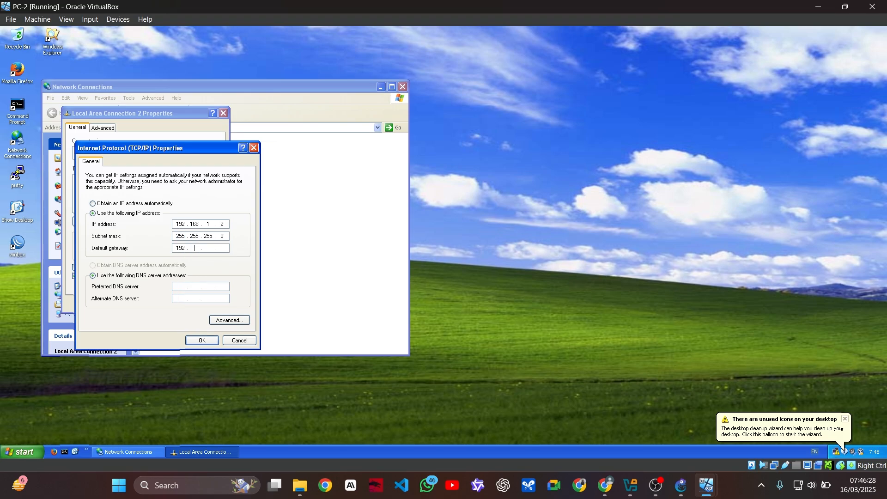
type("168 . 1 . 254")
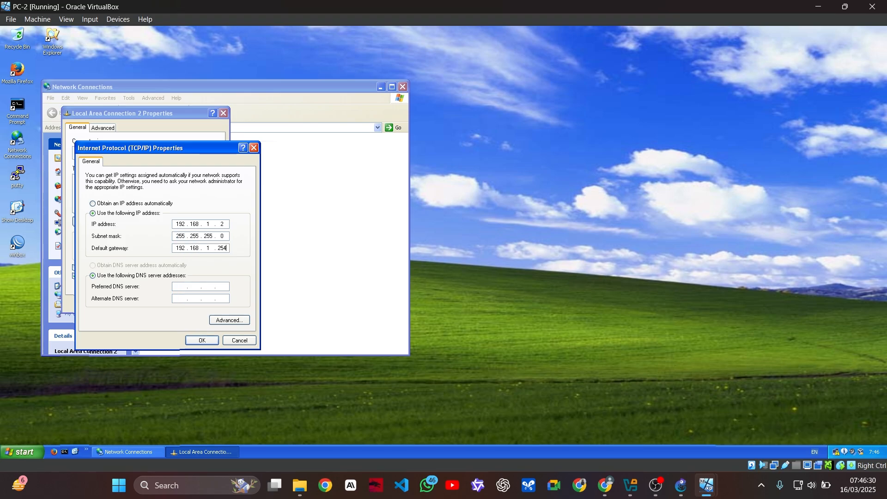
Step: Set PC-2's preferred DNS server to 192.168.1.254 and save the connection settings
key("Tab")
key("Tab")
type("192 . 168 . ")
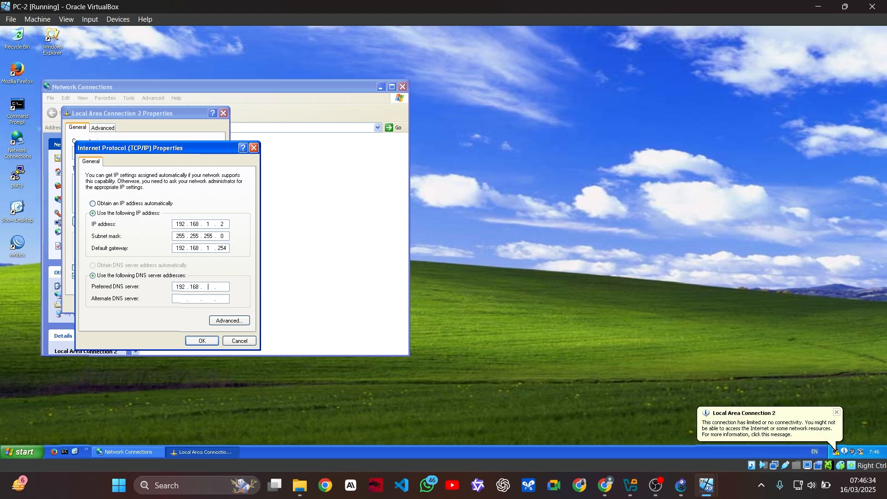
type("1 . 254")
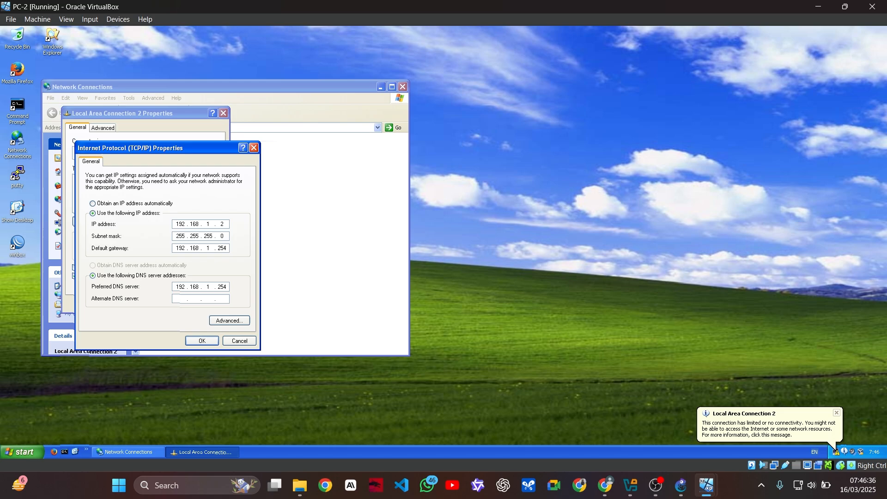
left_click(203, 341)
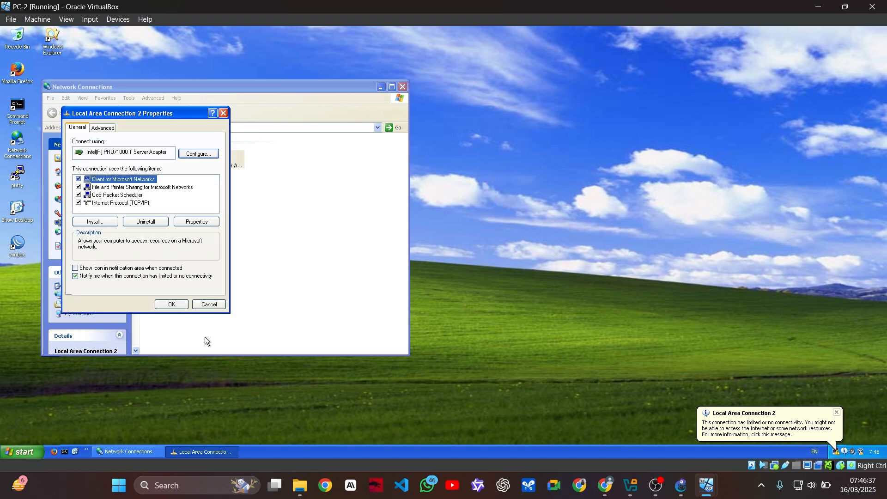
left_click(182, 304)
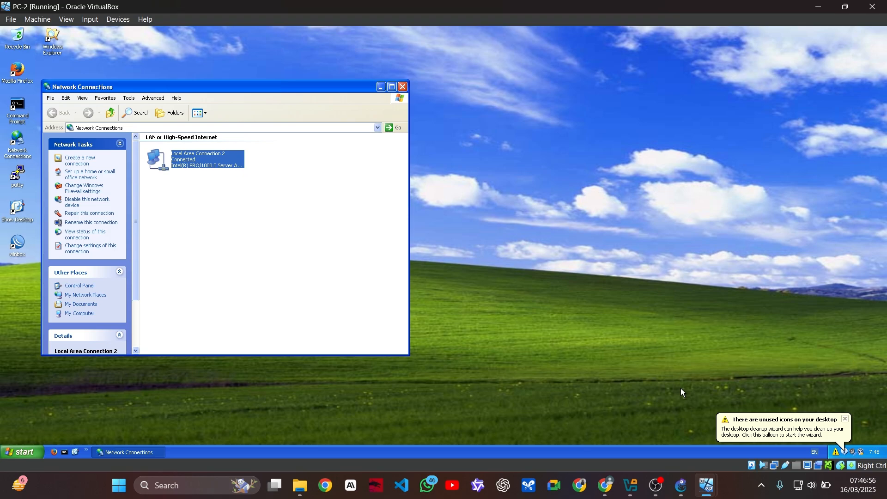
Step: Switch to PC-1, ping 8.8.8.8 from a Command Prompt, and stop the ping after a few attempts
mouse_move(695, 481)
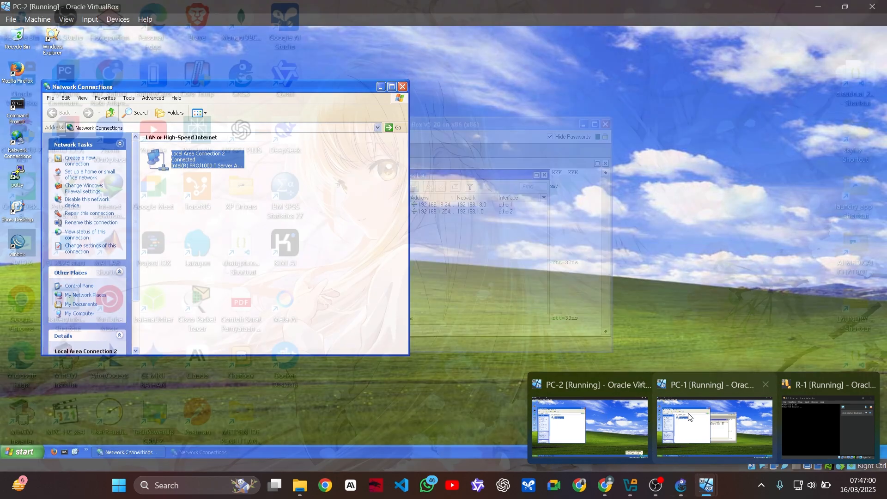
left_click(690, 417)
double_click(19, 111)
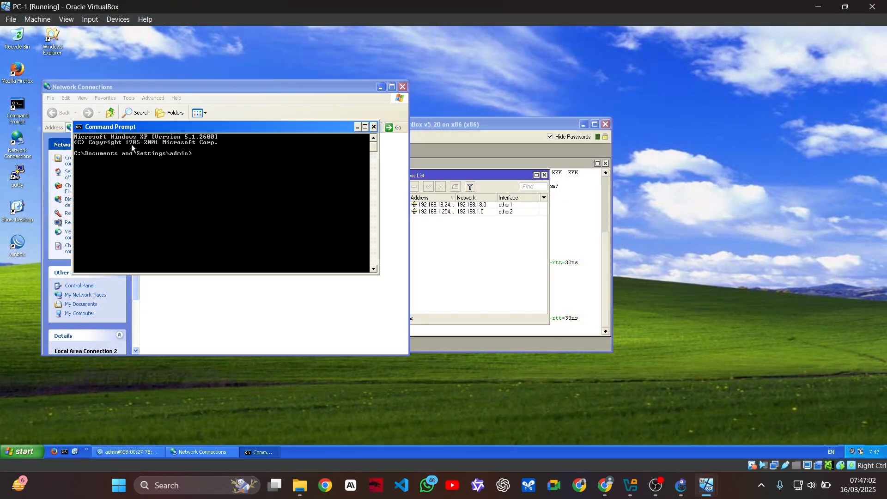
type("pin")
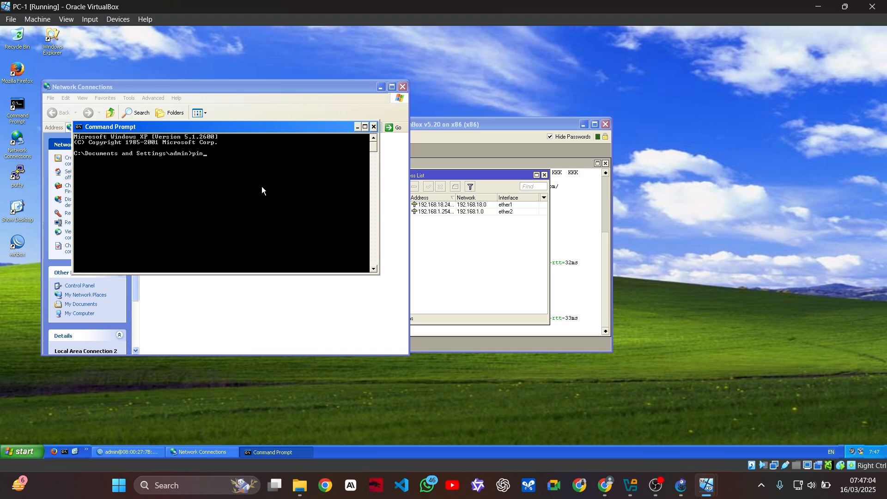
type("g 8.8.8.8")
key("Return")
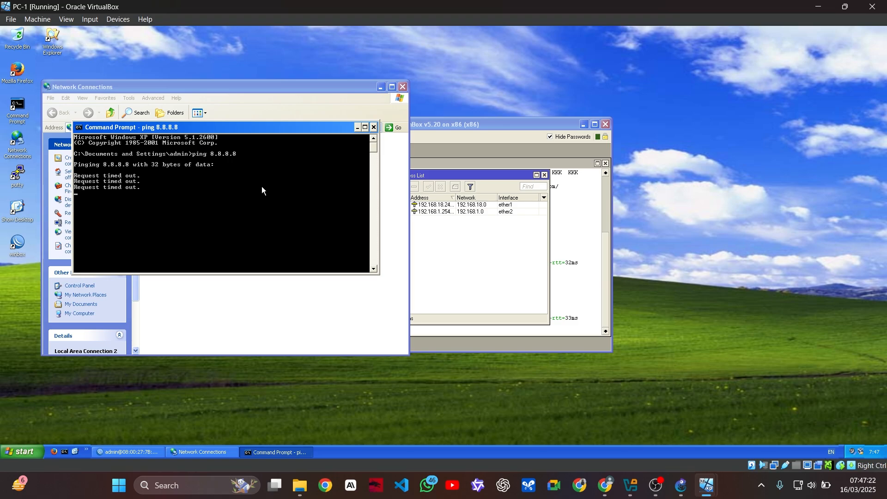
key("ctrl+c")
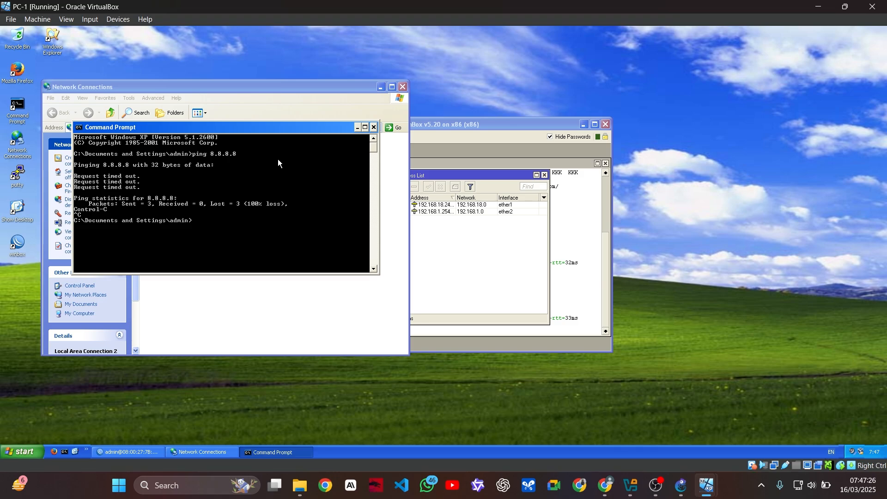
Step: Add a firewall NAT rule on the router in WinBox with chain srcnat and action masquerade
left_click(453, 127)
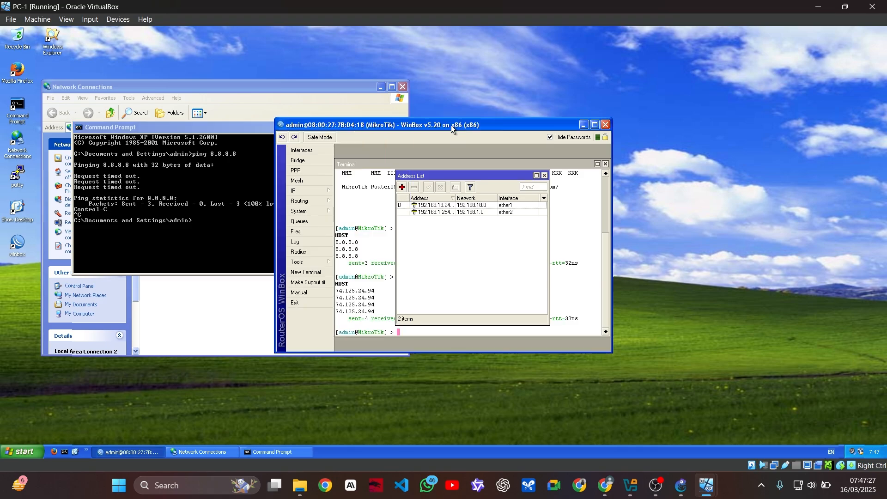
left_click(327, 191)
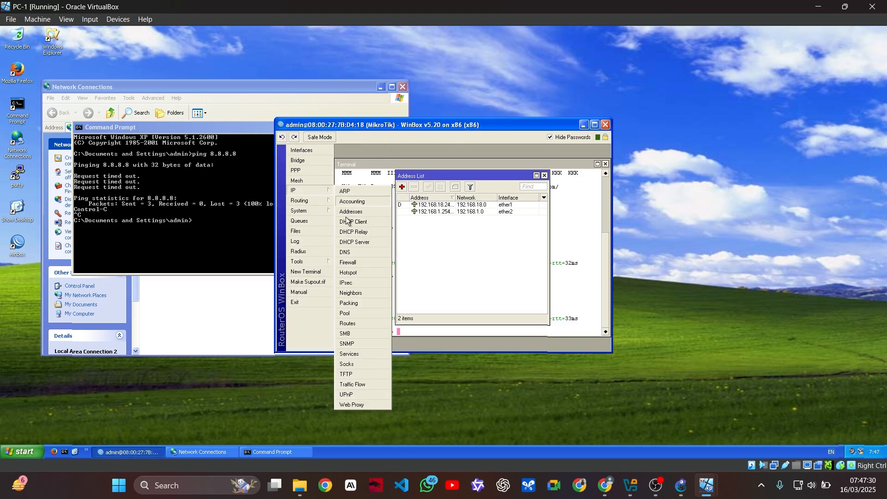
left_click(349, 262)
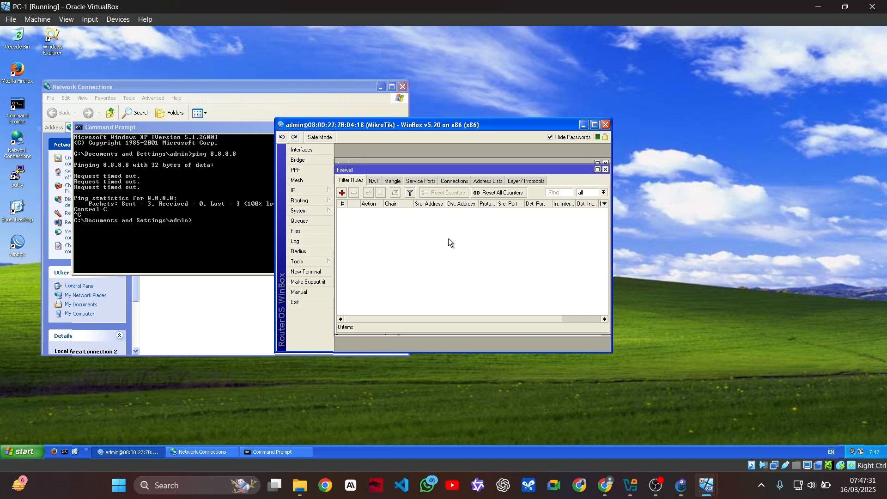
left_click(374, 181)
left_click(341, 193)
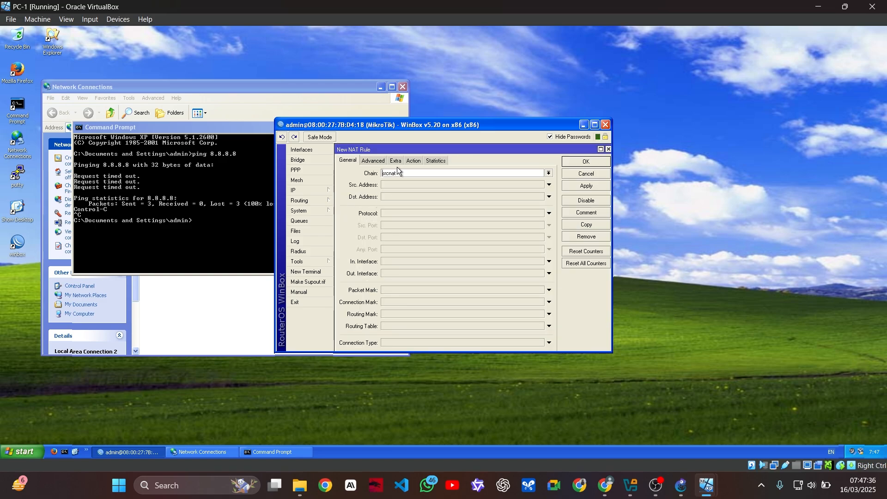
left_click(413, 160)
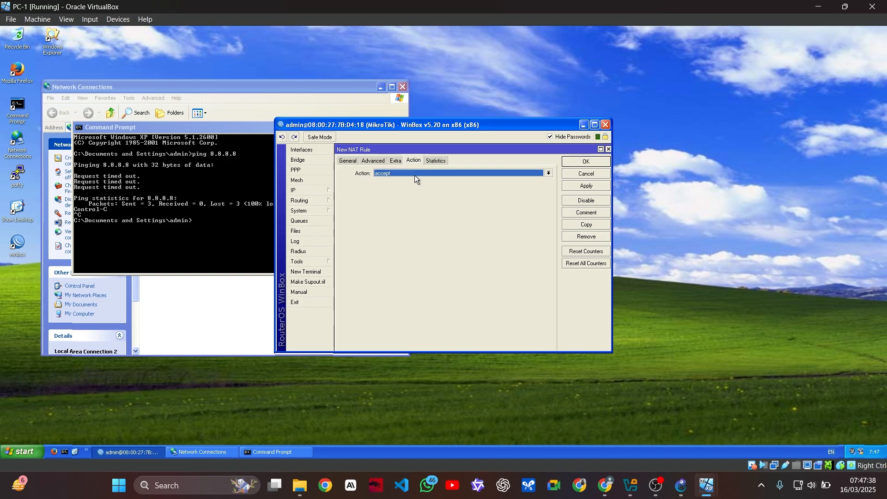
left_click(412, 172)
left_click(404, 214)
left_click(583, 162)
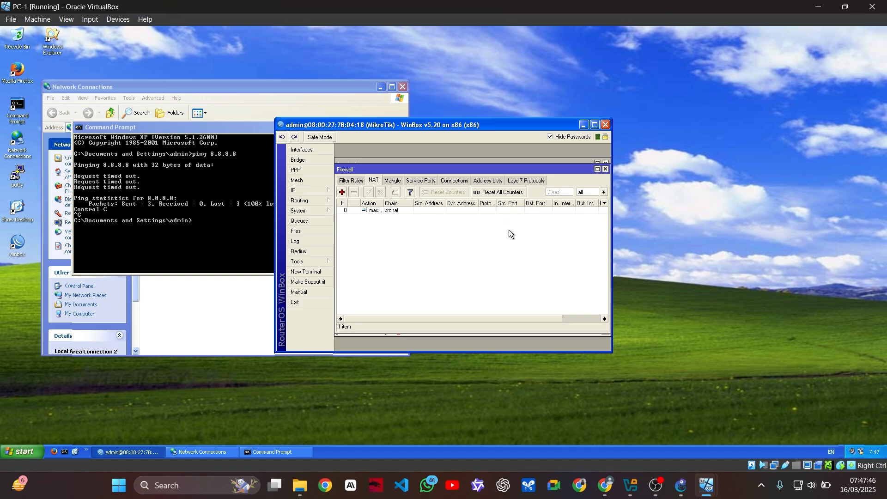
Step: Repeat the ping to 8.8.8.8 from PC-1's Command Prompt
double_click(227, 127)
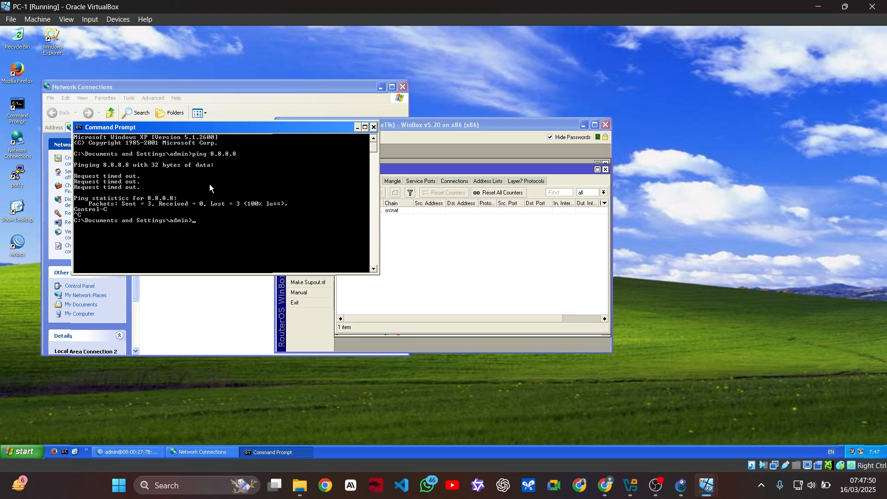
key("Up")
key("Return")
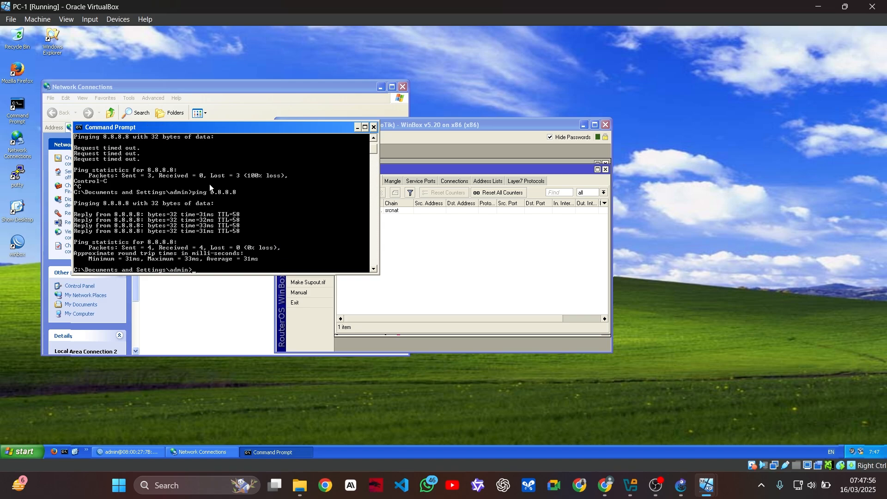
Step: Ping google.co.id from PC-1's Command Prompt
type("ping google.com")
key("BackSpace")
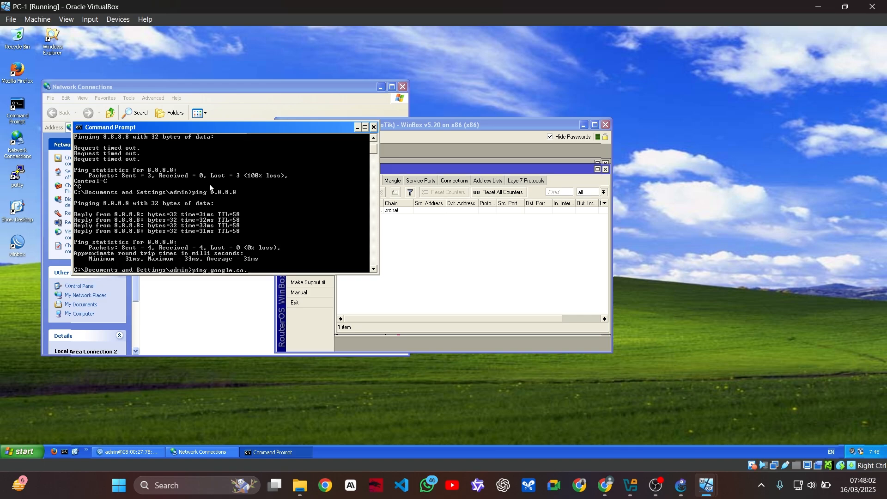
type("o.id")
key("Return")
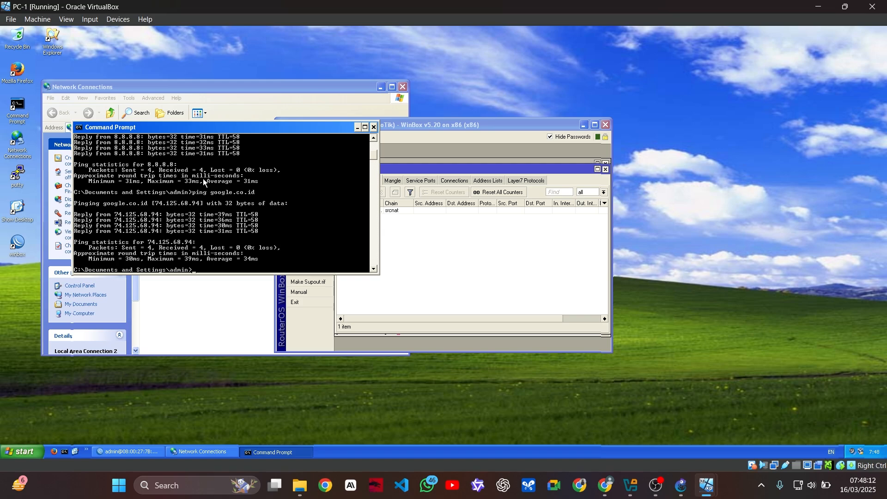
Step: Open Mozilla Firefox on PC-1 and load mikrotik.com
left_click(147, 57)
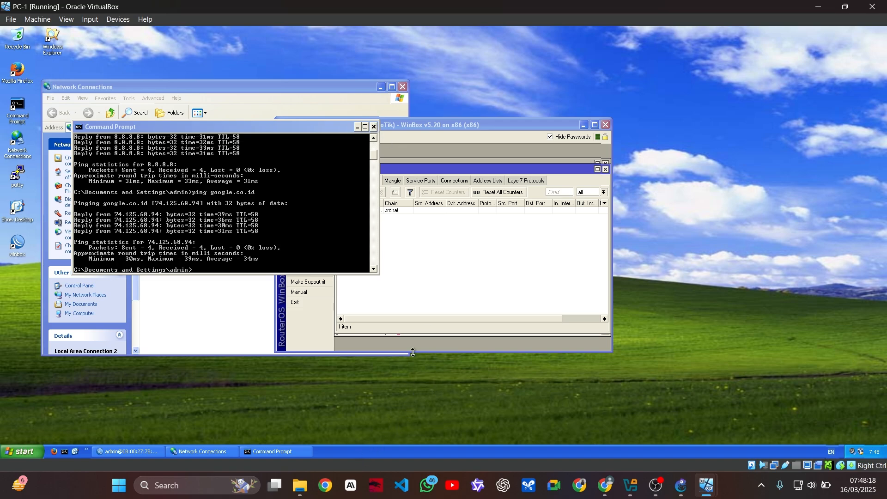
double_click(15, 73)
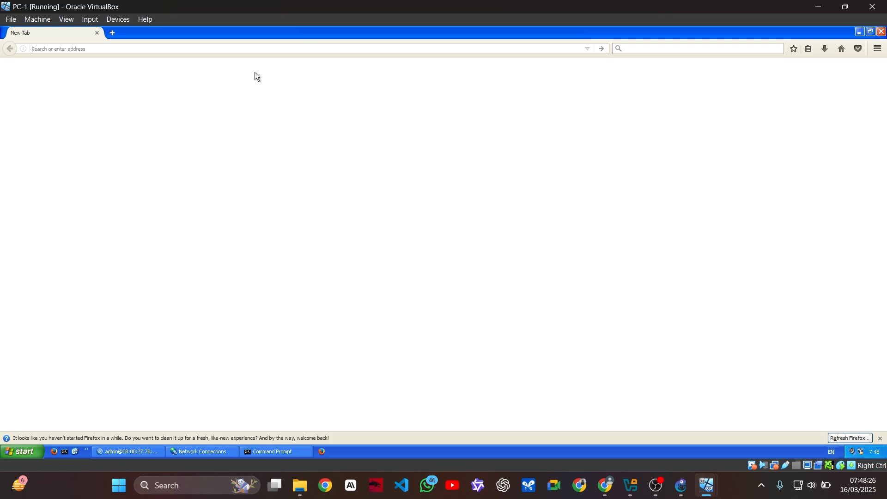
left_click(223, 49)
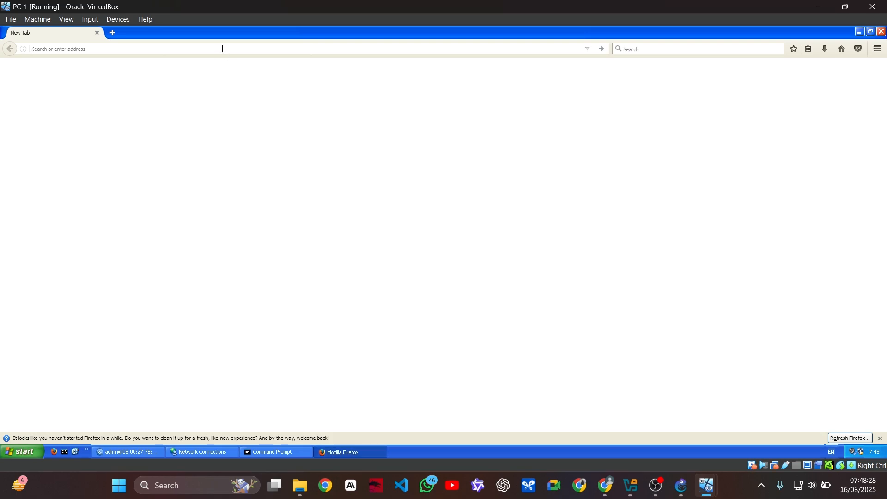
type("mikrotik.com")
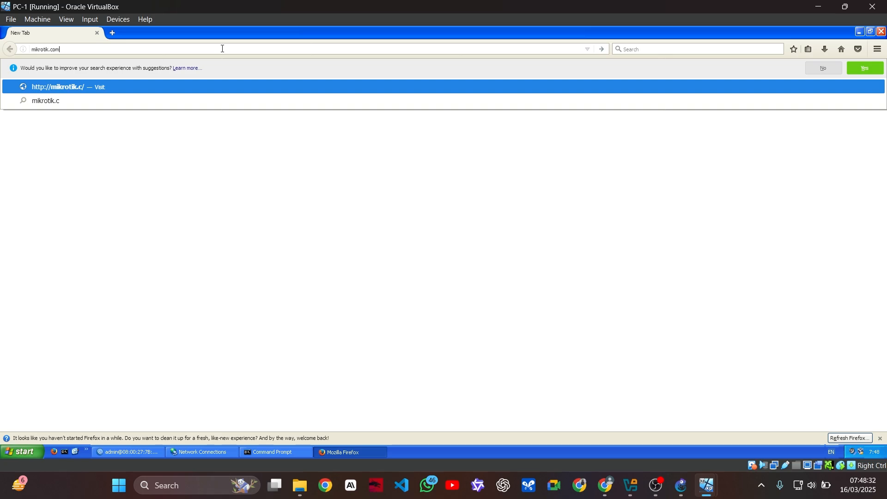
key("Return")
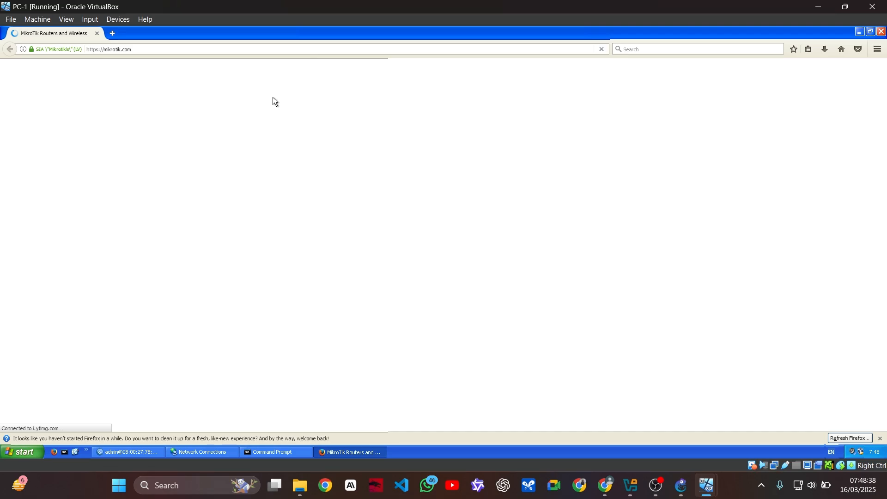
Step: Switch to PC-2, open Mozilla Firefox there and load mikrotik.com
mouse_move(706, 485)
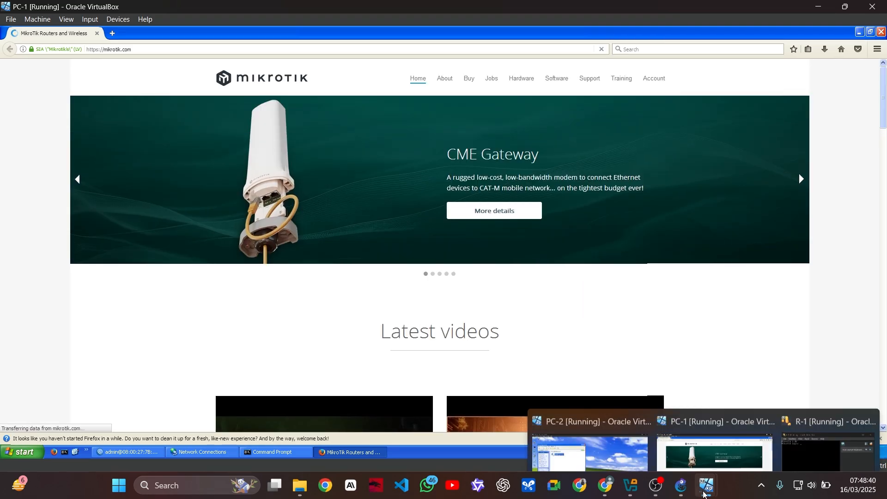
left_click(590, 426)
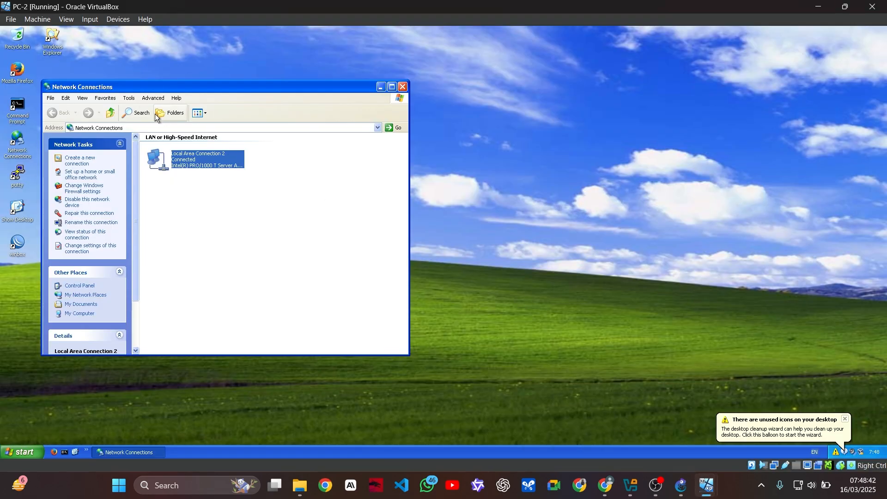
left_click(20, 72)
double_click(20, 72)
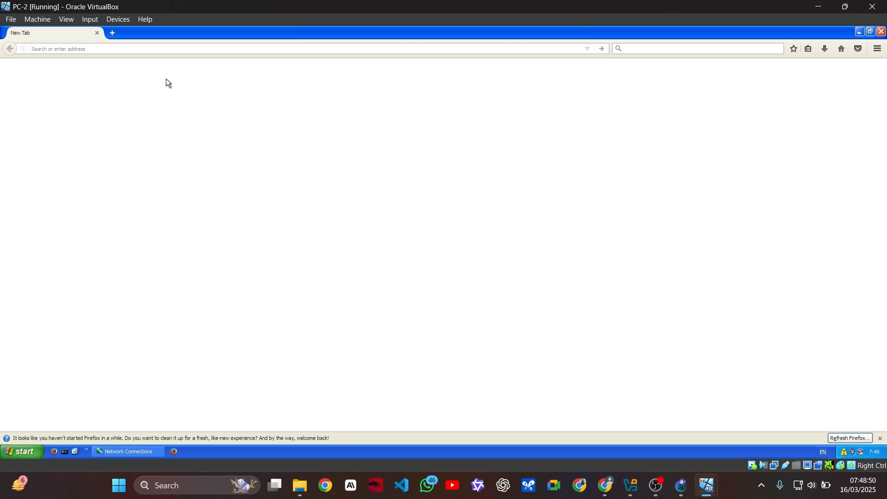
type("mikrto")
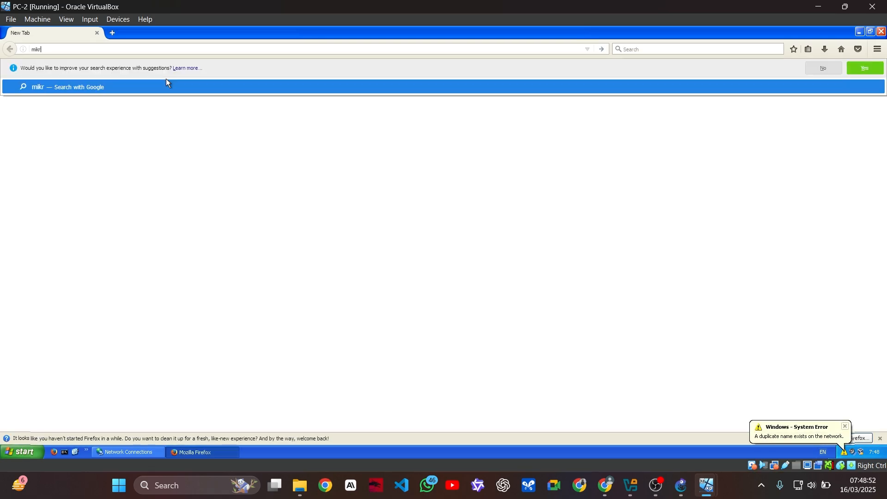
key("BackSpace")
key("BackSpace")
type("otik.com")
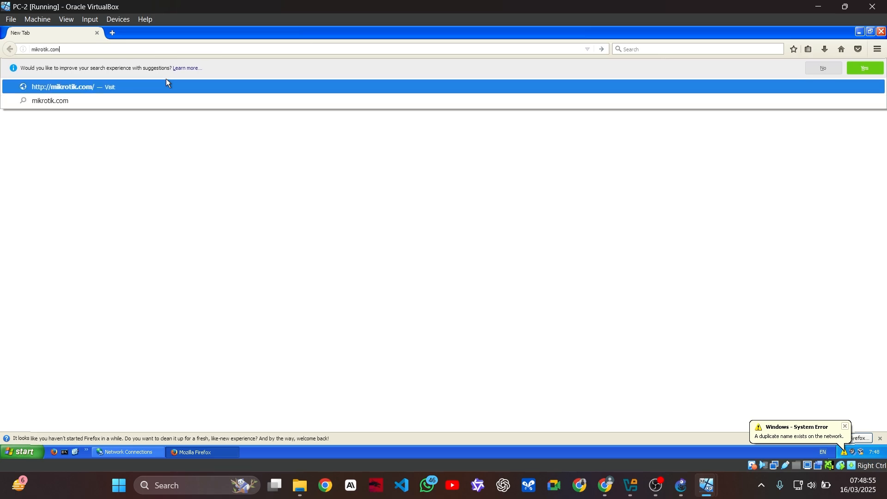
key("Return")
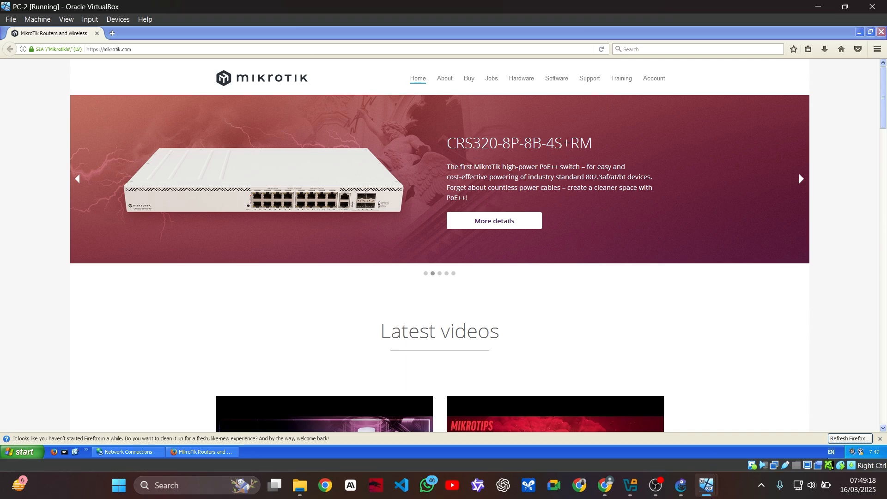
Step: Open a new blank tab in Firefox on PC-2 and close the MikroTik page's tab
mouse_move(711, 497)
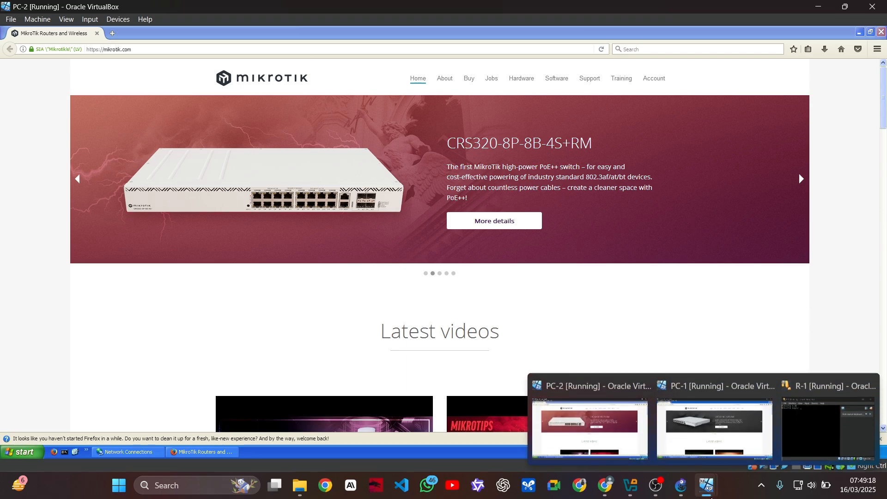
left_click(102, 33)
key("ctrl+t")
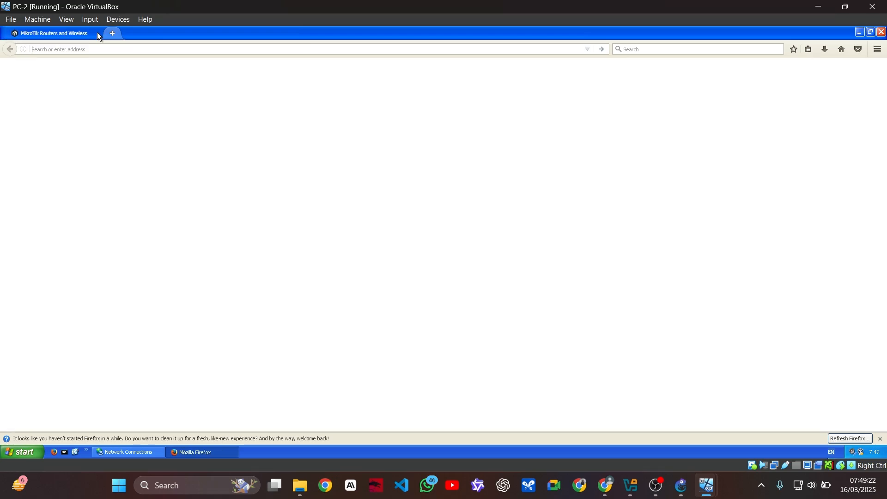
left_click(97, 34)
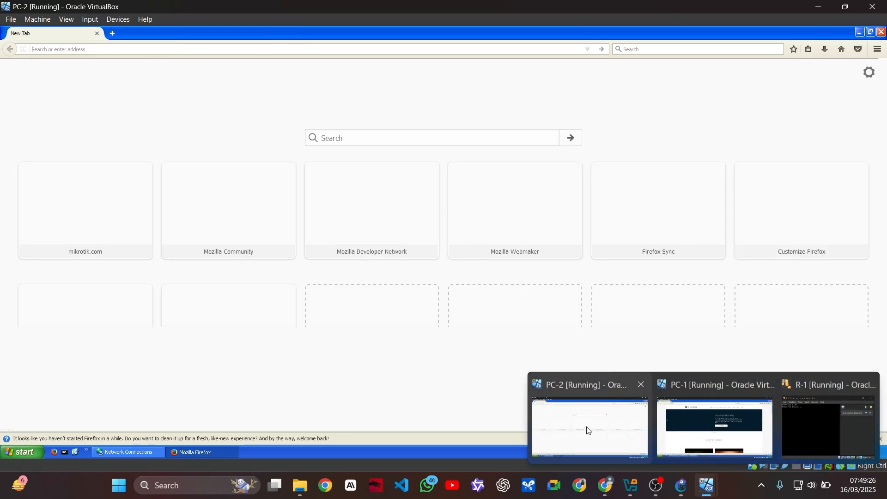
Step: Switch to WinBox on PC-1 and start a firewall filter rule with chain forward and source address 192.168.1.2
mouse_move(706, 485)
left_click(714, 432)
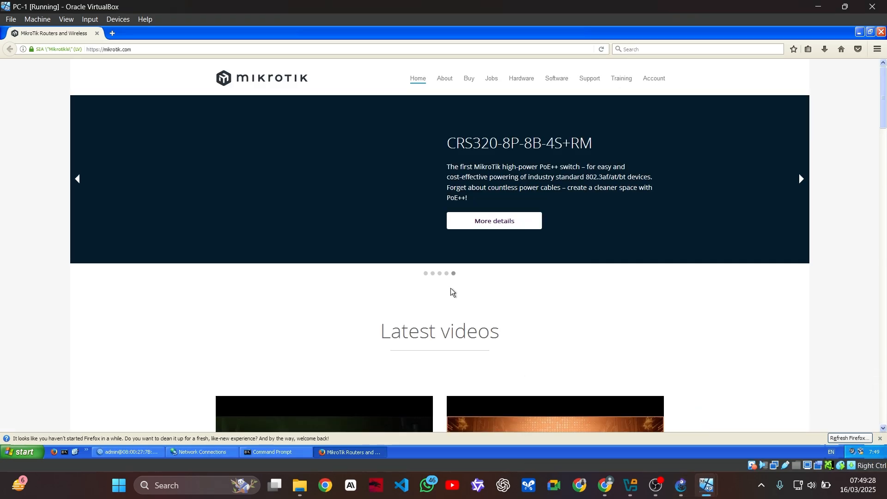
left_click(129, 452)
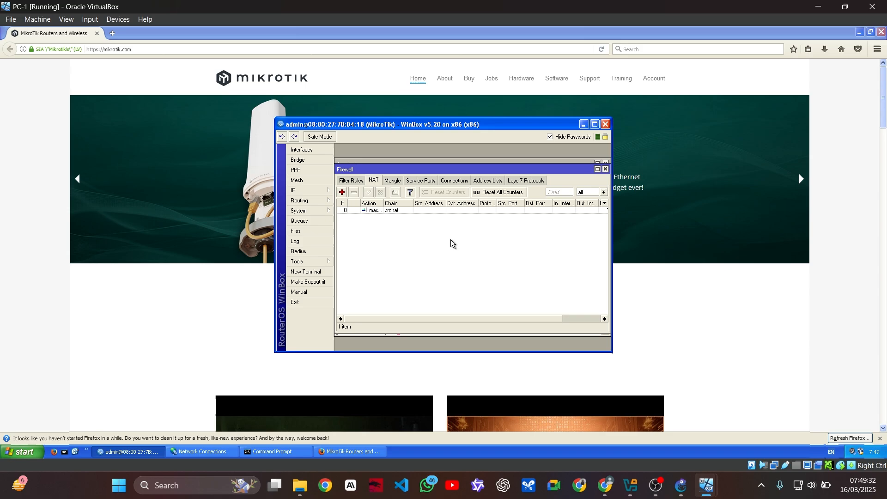
left_click(357, 181)
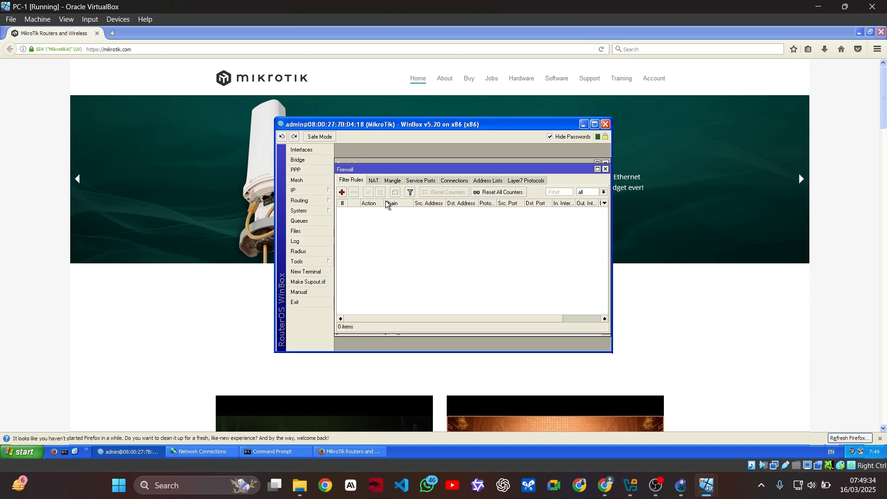
left_click(342, 192)
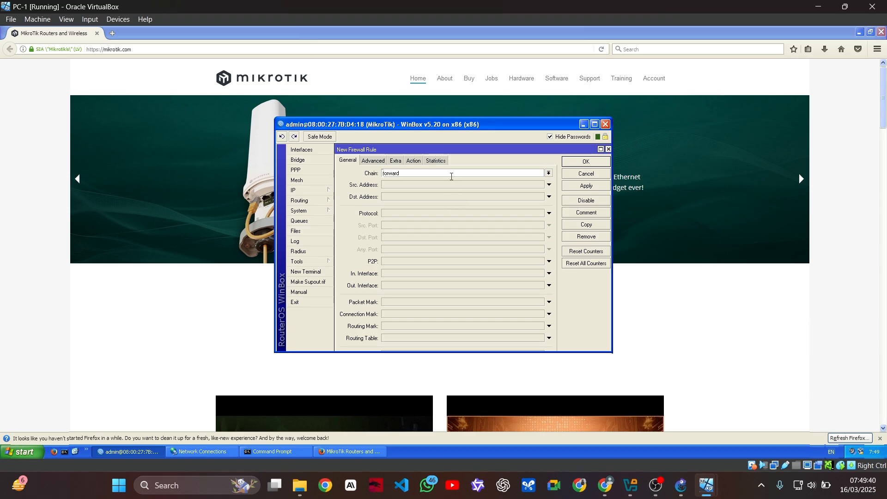
left_click(427, 186)
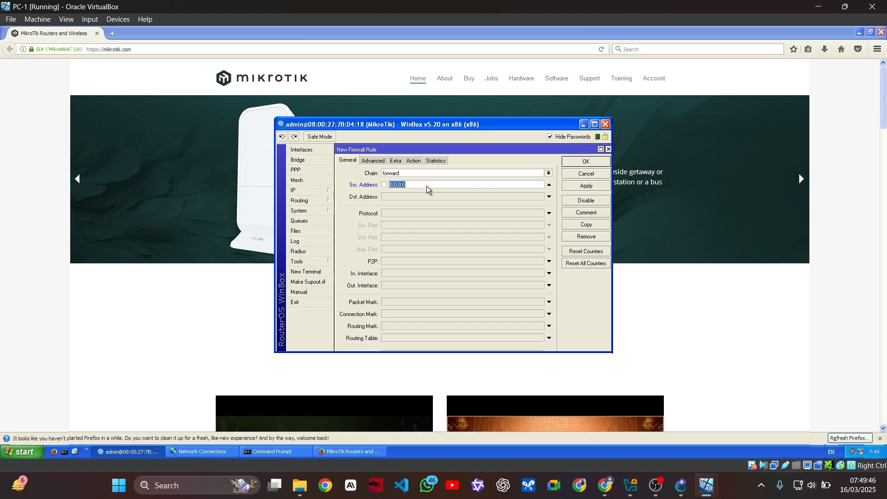
type("192.168.1.2")
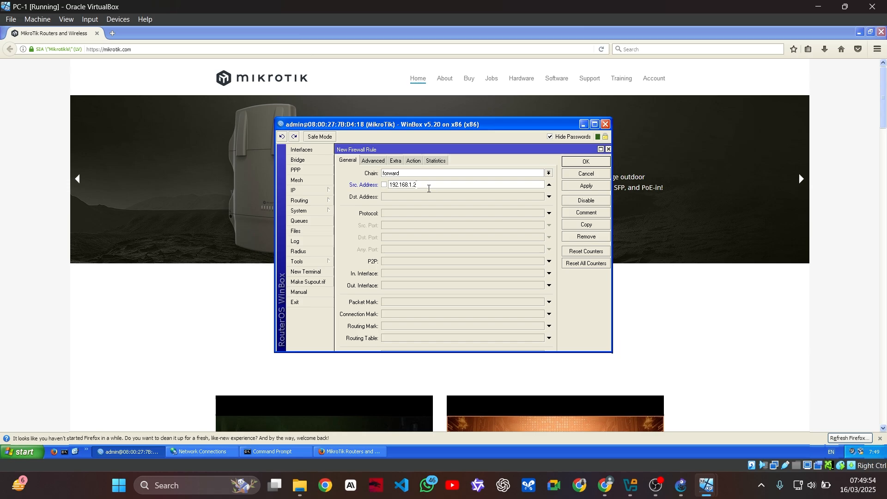
Step: Set the new filter rule's protocol to 6 (tcp) and destination ports to 80,443, leaving the source port unset
left_click(421, 213)
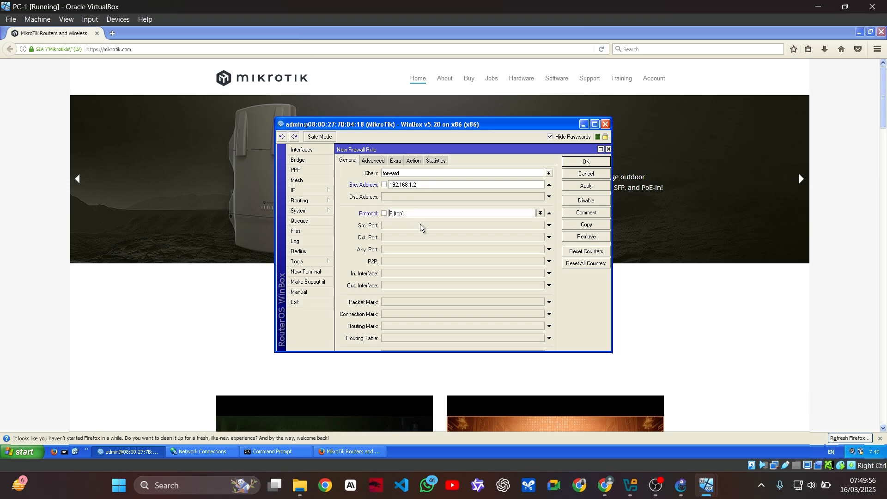
left_click(420, 225)
left_click(416, 237)
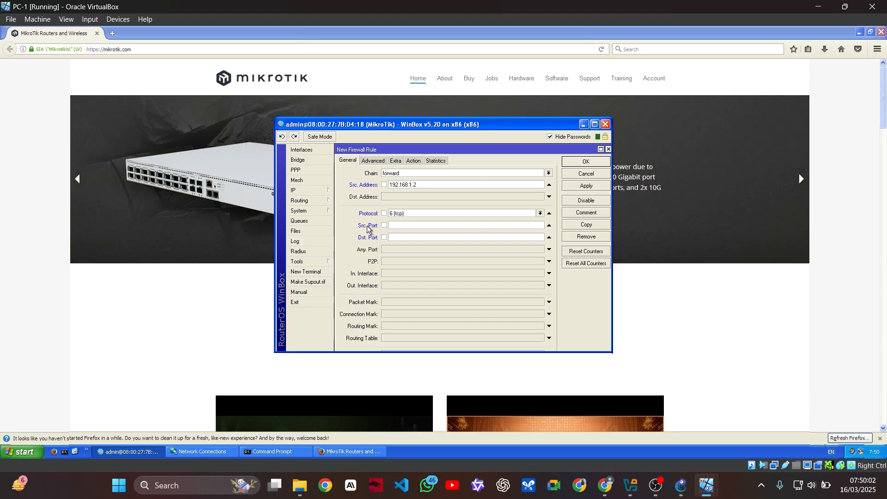
left_click(399, 236)
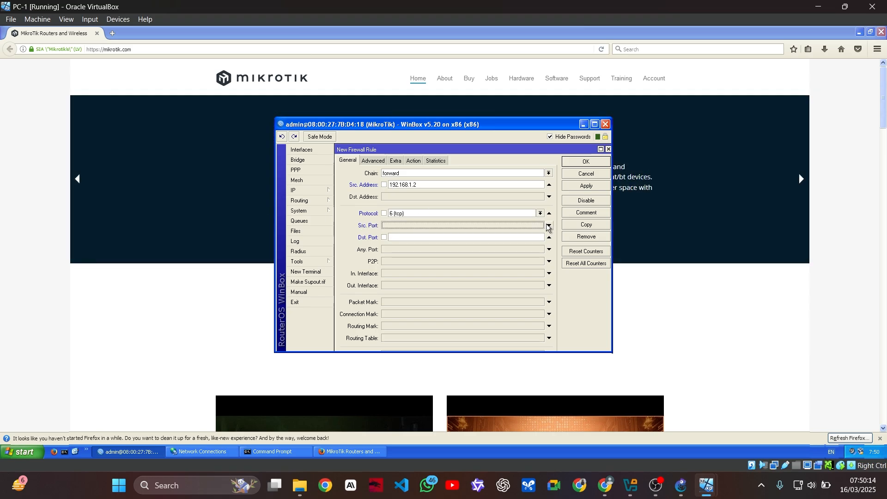
left_click(432, 238)
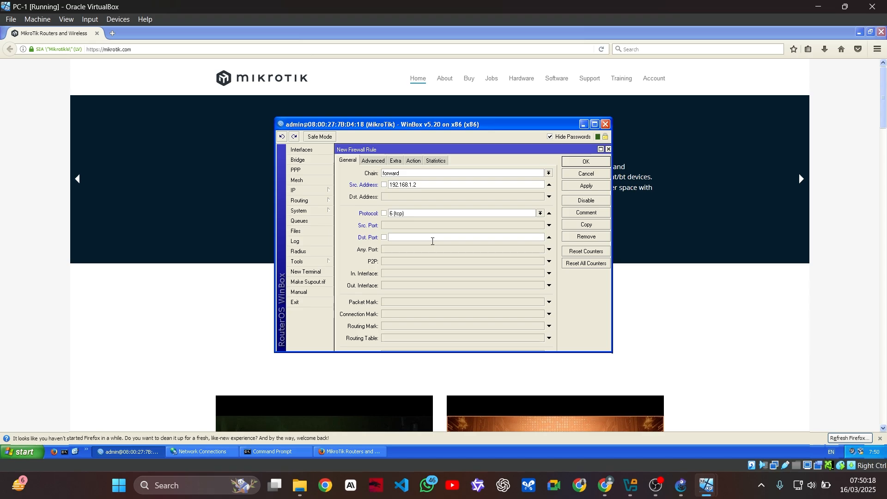
type("80,445")
key("BackSpace")
type("3")
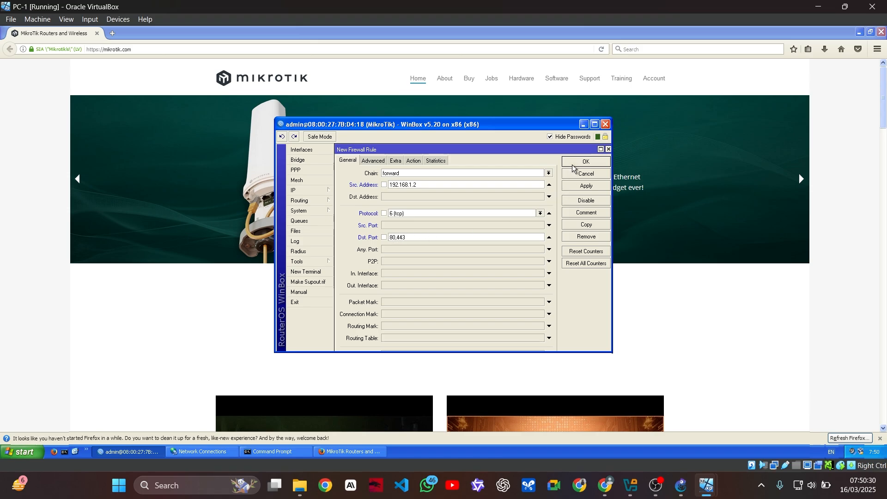
Step: Set the filter rule's action to drop and save the rule
left_click(415, 160)
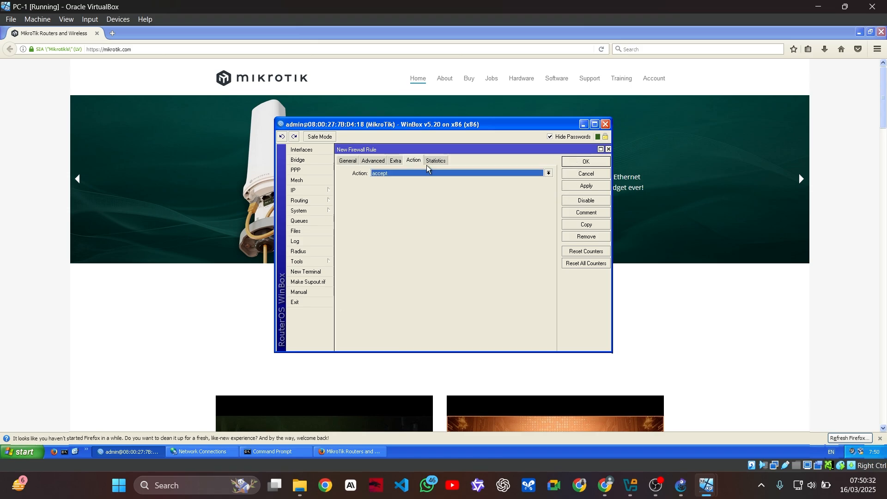
left_click(425, 174)
left_click(411, 198)
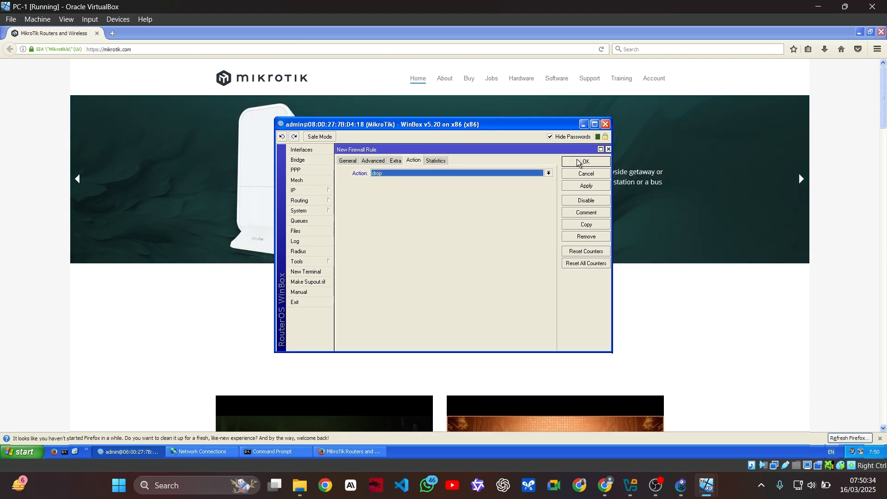
left_click(573, 162)
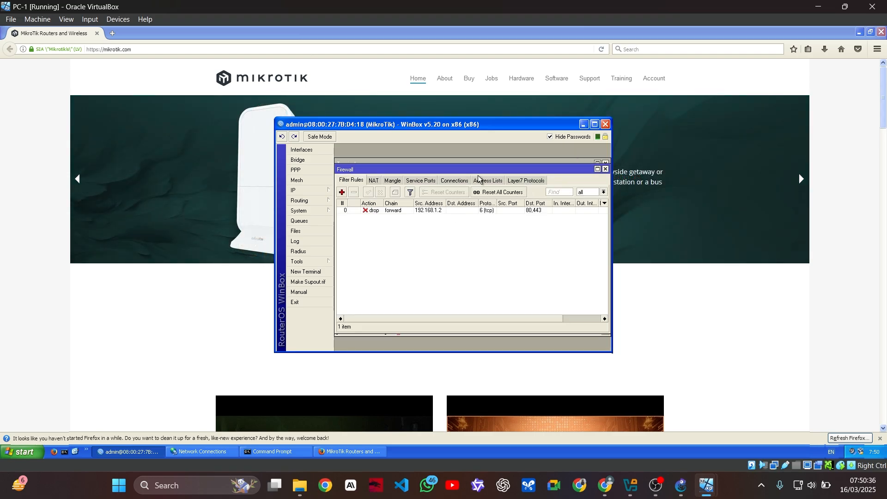
Step: Switch to PC-2 and try to open mikrotik.com in Firefox to test the drop rule
mouse_move(713, 490)
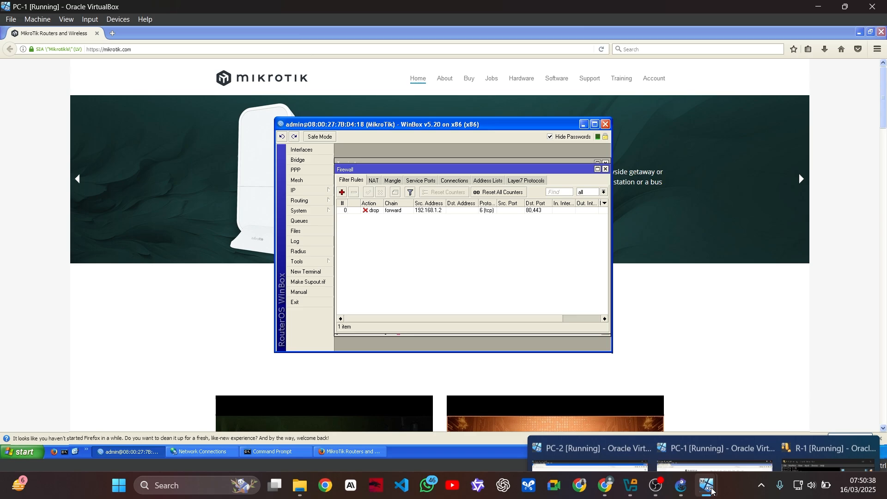
left_click(606, 408)
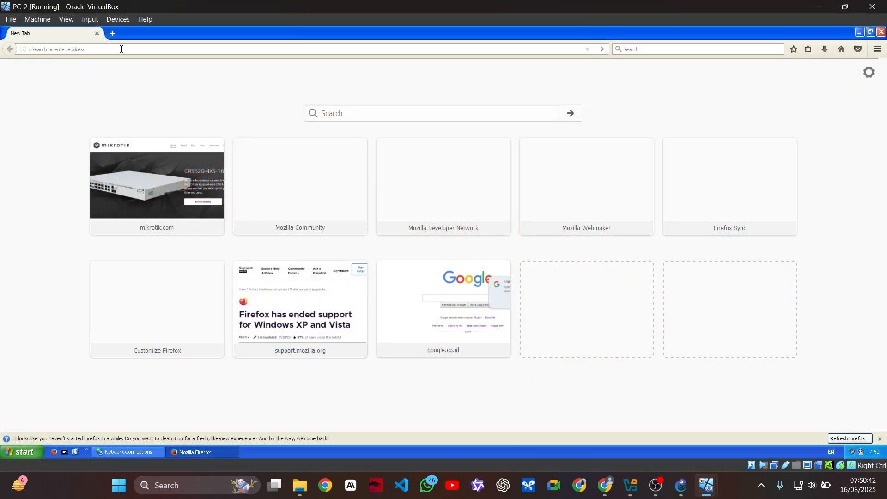
left_click(272, 182)
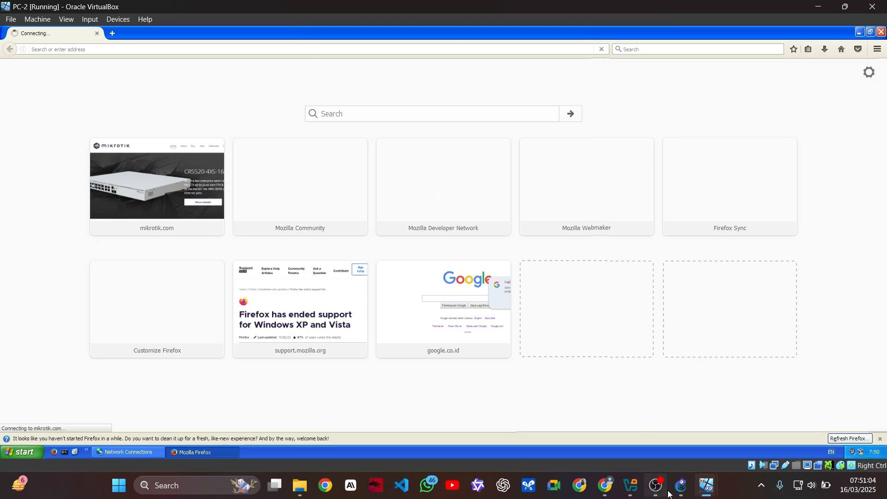
Step: Switch to PC-1, minimize WinBox and reload mikrotik.com in Firefox to compare its access
mouse_move(705, 485)
left_click(700, 434)
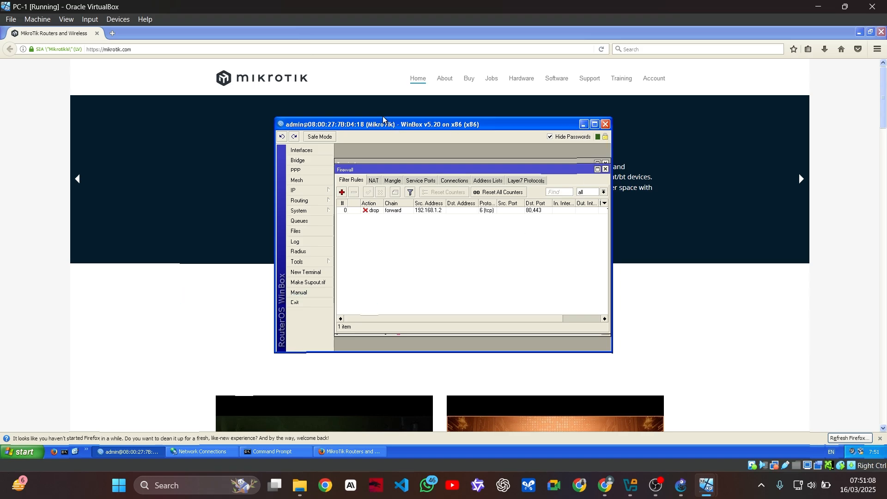
left_click(583, 124)
left_click(277, 49)
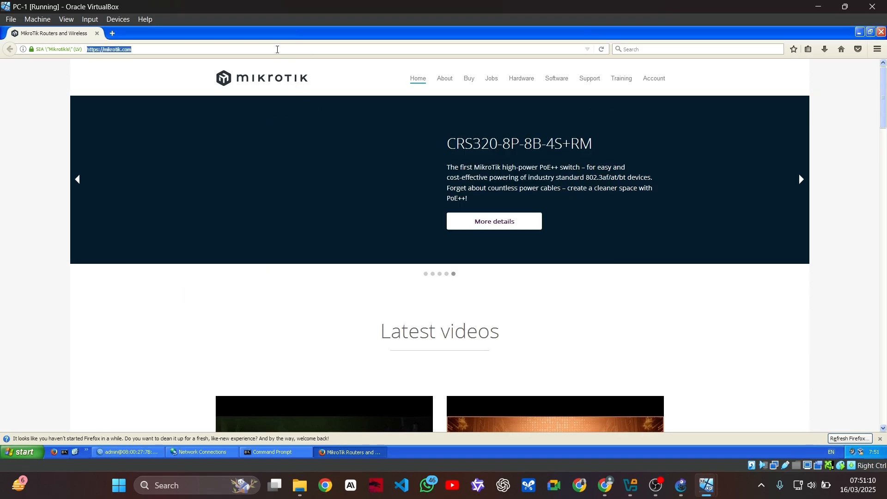
key("Return")
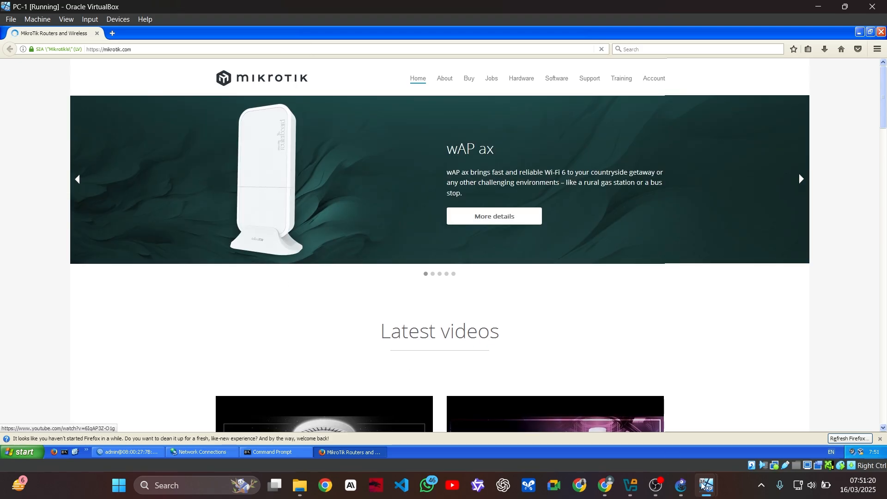
Step: Switch to PC-2 and check whether mikrotik.com loads in Firefox under the web drop rule
mouse_move(706, 485)
left_click(629, 449)
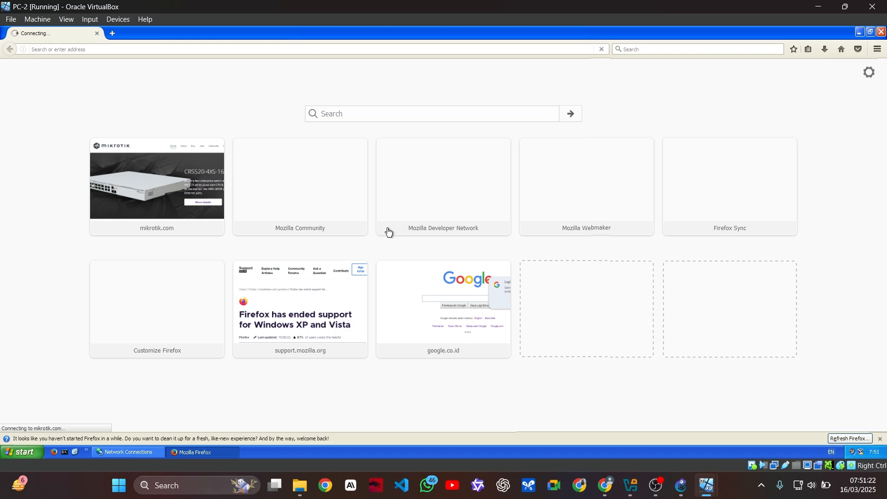
left_click(127, 51)
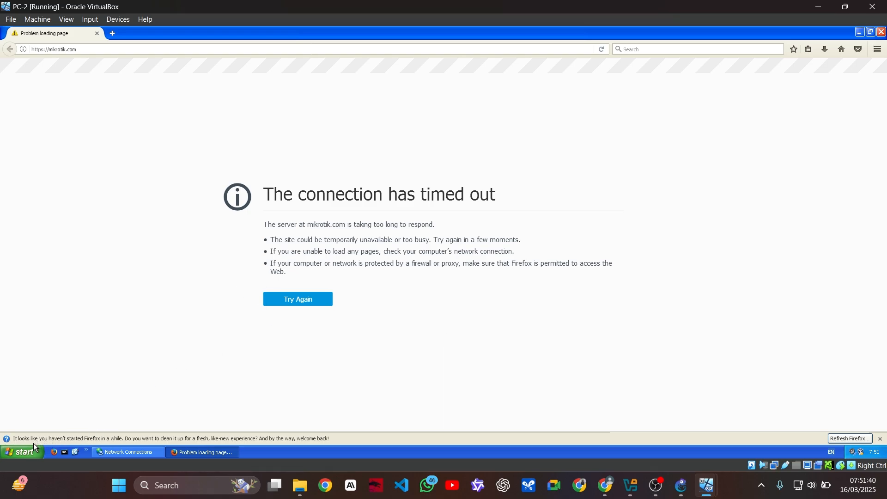
Step: Open a Command Prompt on PC-2 and ping 8.8.8.8 and google.co.id to test ICMP connectivity
left_click(64, 452)
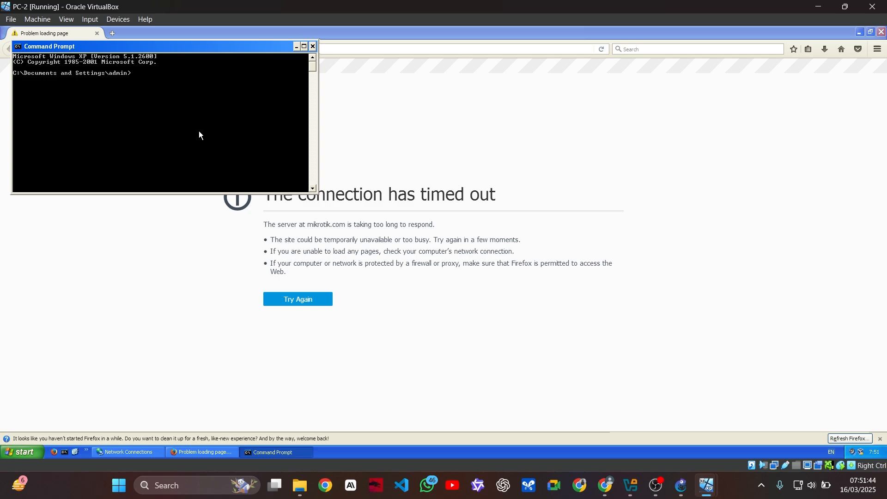
type("ping 8.8.8.8")
key("Return")
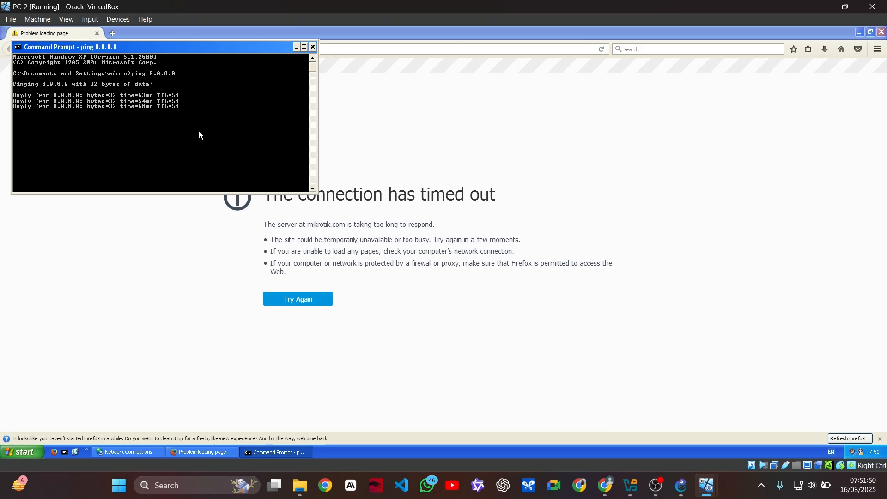
type("ping google.")
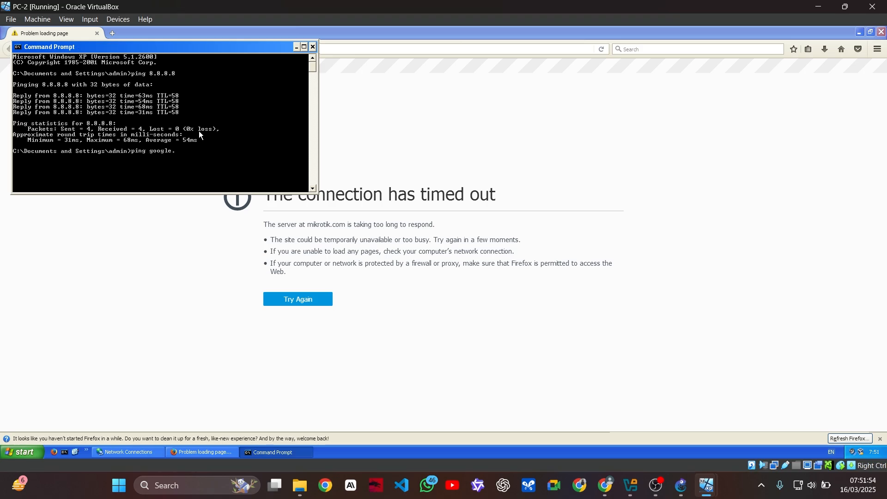
type("co.id")
key("Return")
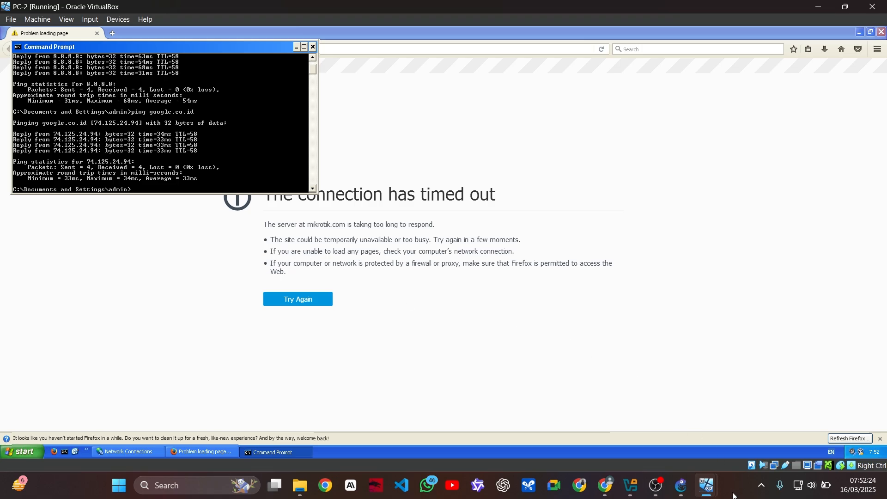
Step: Ping the router's address 192.168.1.254 from PC-2
mouse_move(709, 489)
type("ping 192.168.1.254")
key("Return")
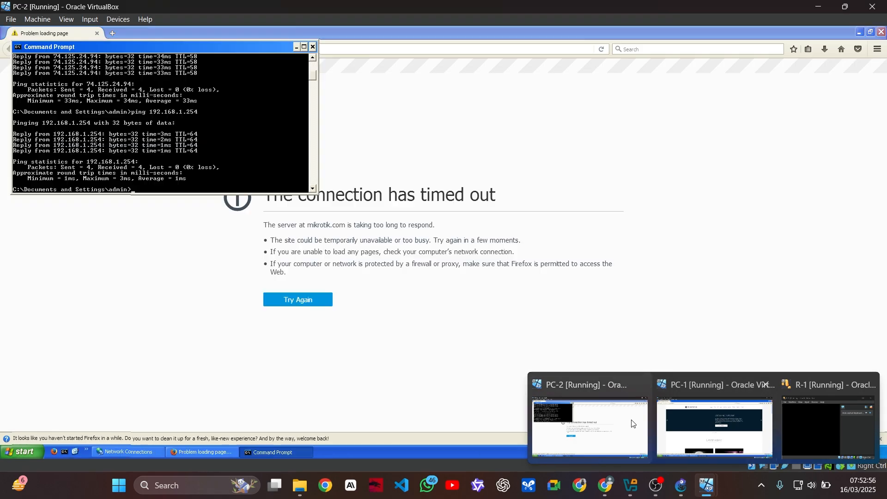
Step: Switch to PC-1, bring up WinBox and start a new firewall filter rule with the chain set to input
left_click(715, 427)
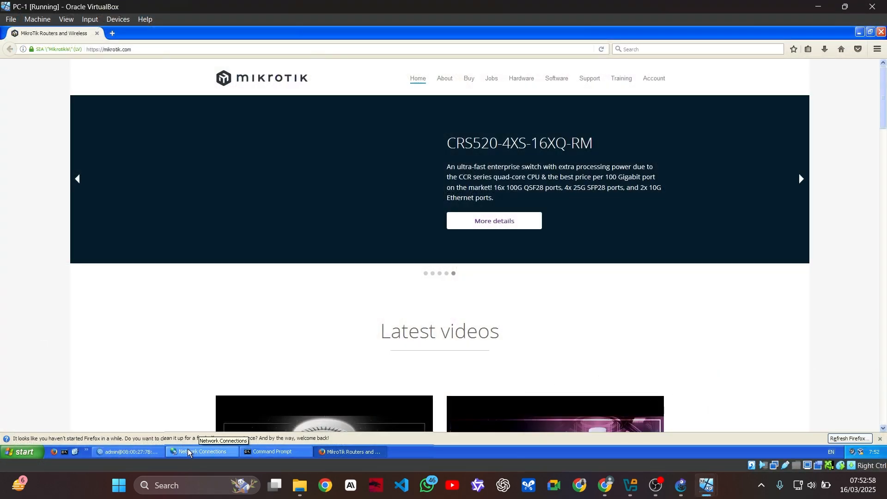
left_click(126, 452)
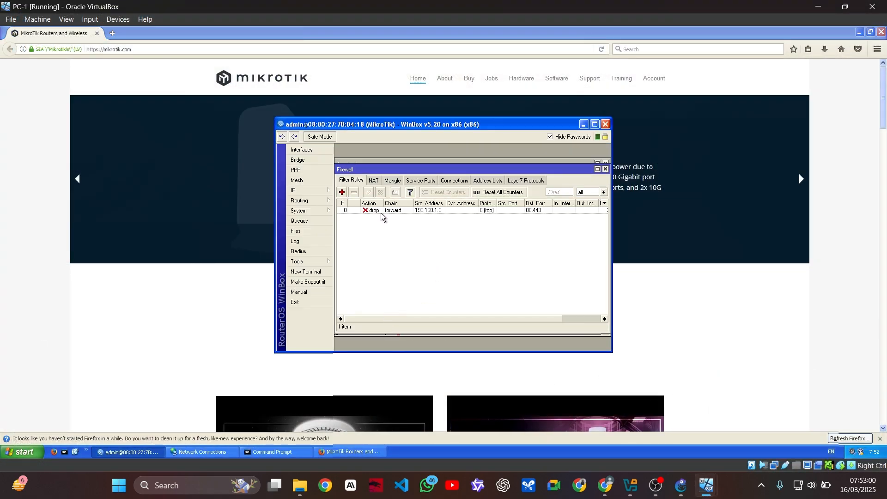
left_click(342, 192)
left_click(353, 162)
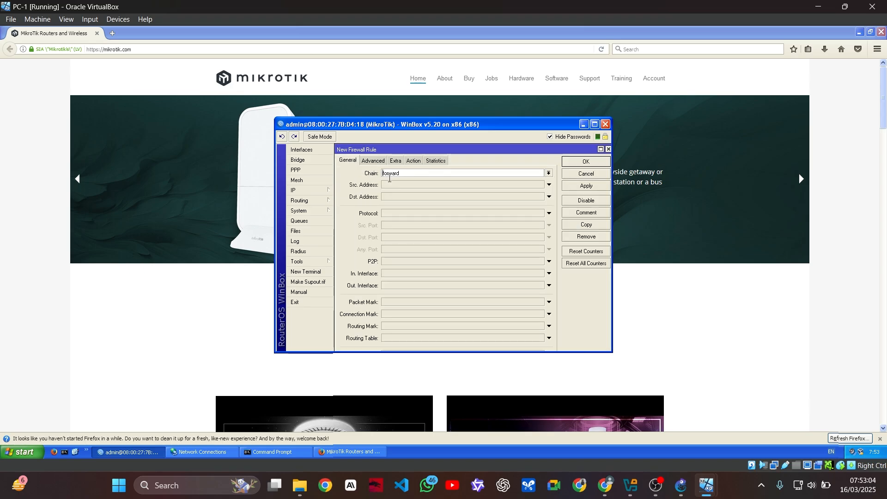
left_click(547, 173)
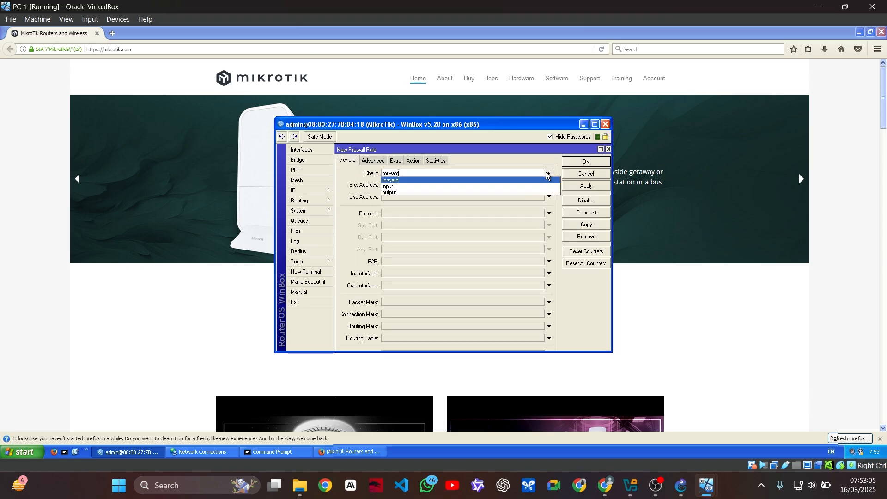
left_click(509, 187)
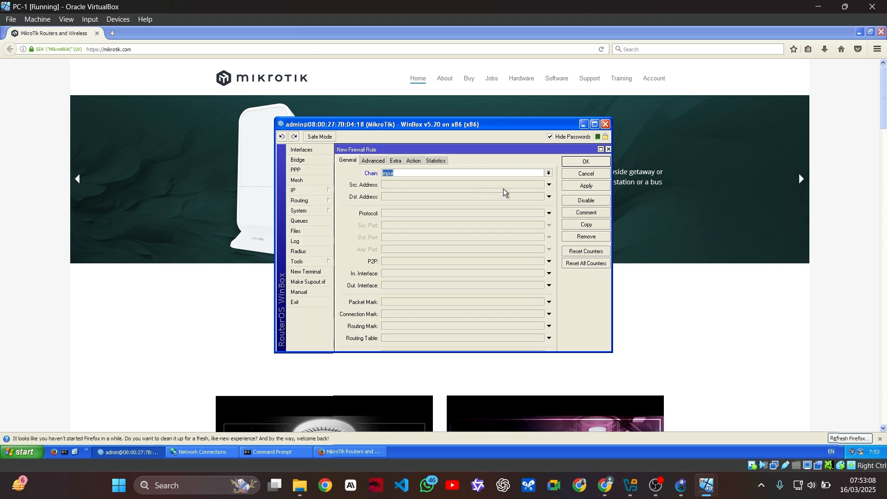
Step: Set the new input rule's source address to 192.168.1.2 and its protocol to icmp
left_click(549, 185)
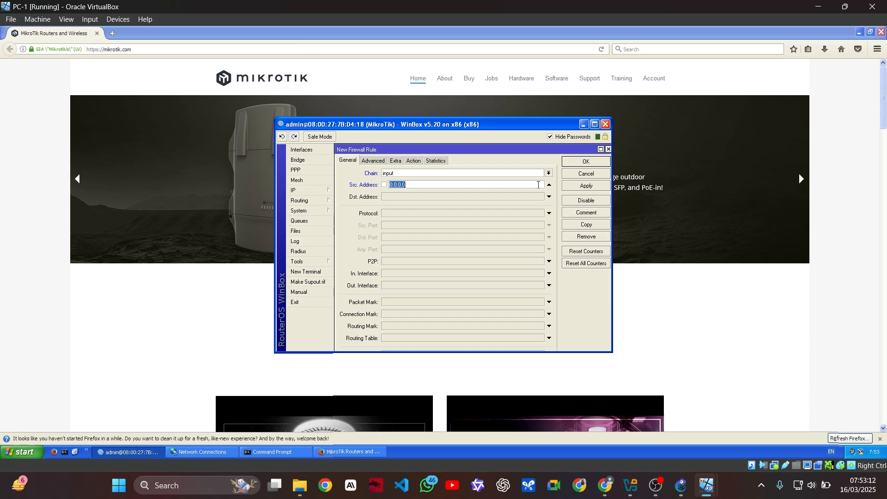
type("192.168")
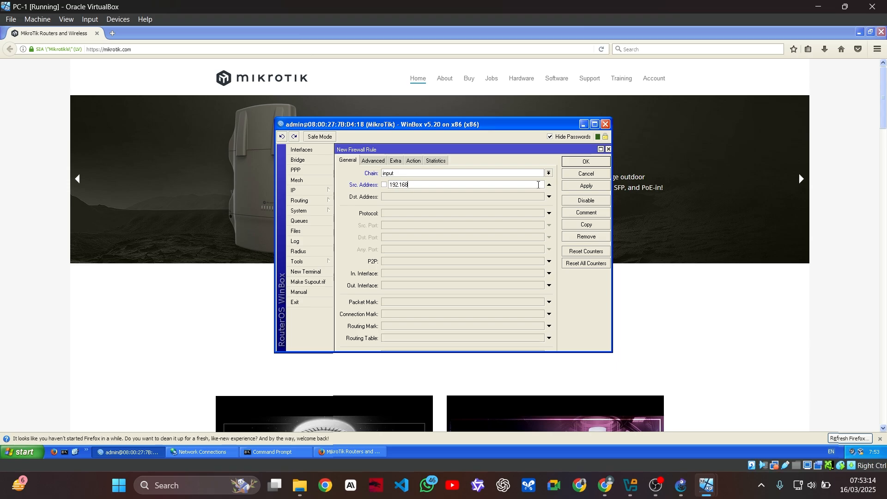
type(".1.2")
left_click(462, 212)
left_click(540, 213)
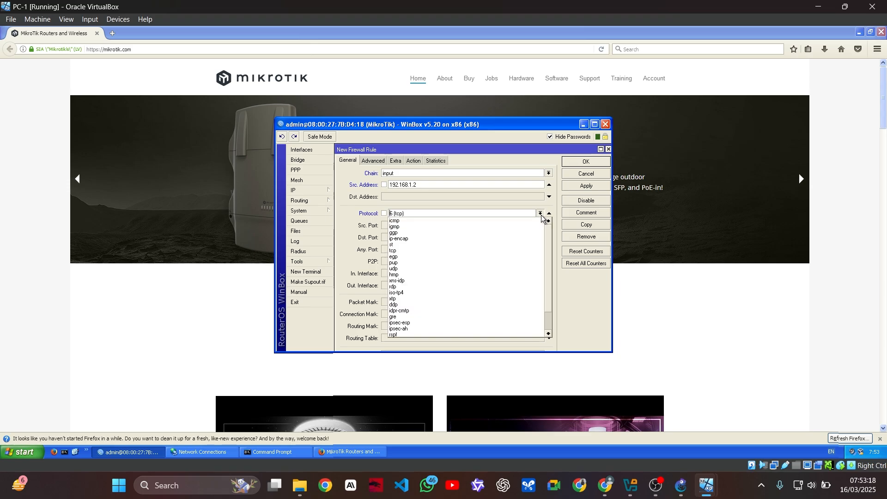
left_click(434, 221)
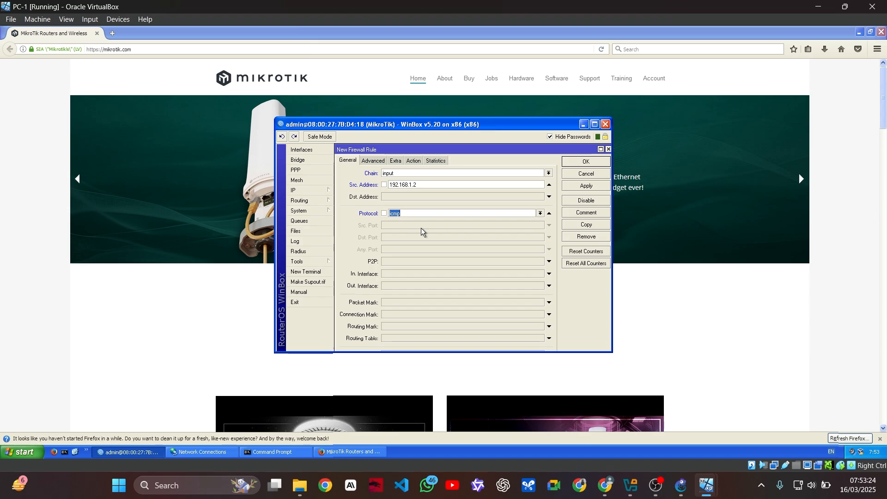
Step: Set the ICMP input rule's action to drop and save the rule
left_click(418, 162)
left_click(440, 173)
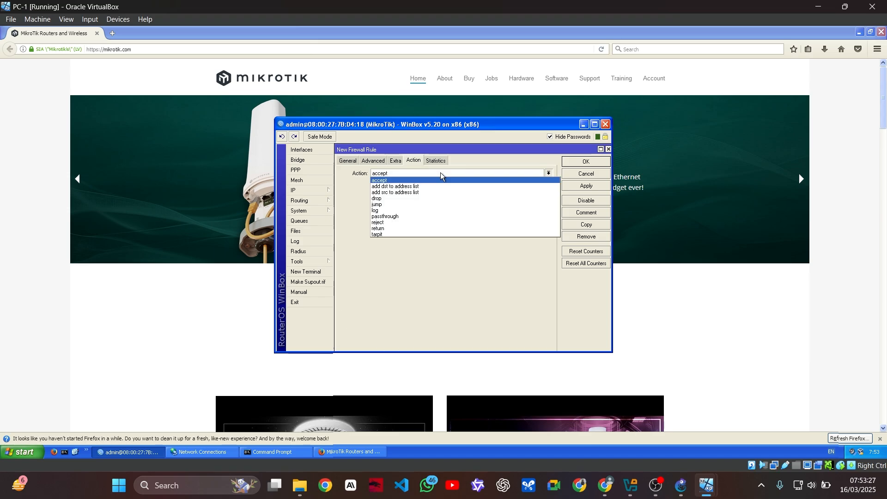
left_click(417, 198)
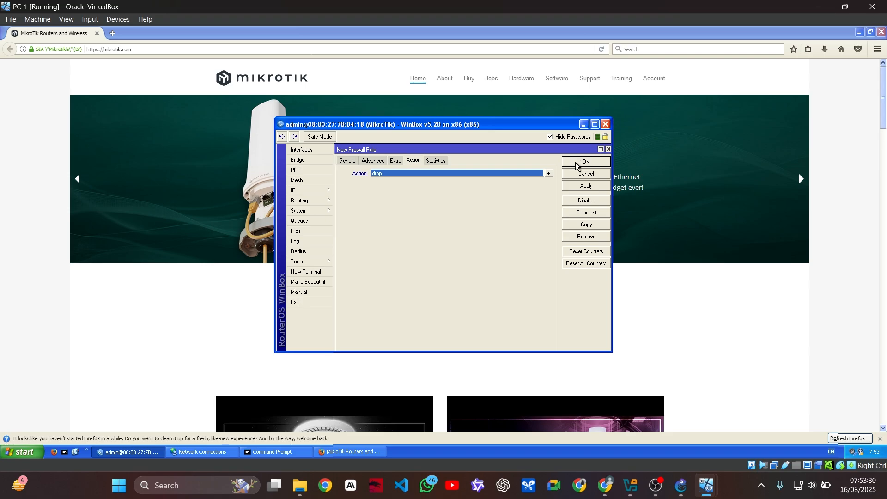
left_click(576, 163)
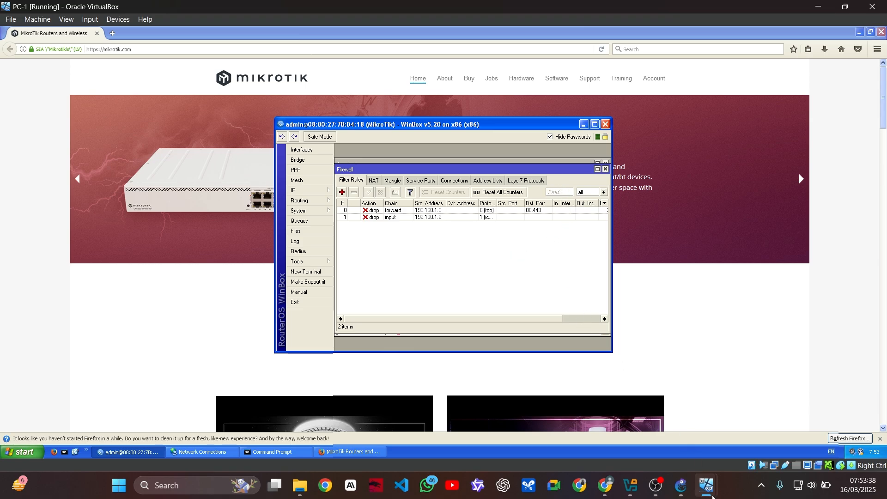
Step: Switch to PC-2 and repeat the ping to 192.168.1.254, stopping it early, and ping 8.8.8.8 to test the ICMP rule
mouse_move(706, 483)
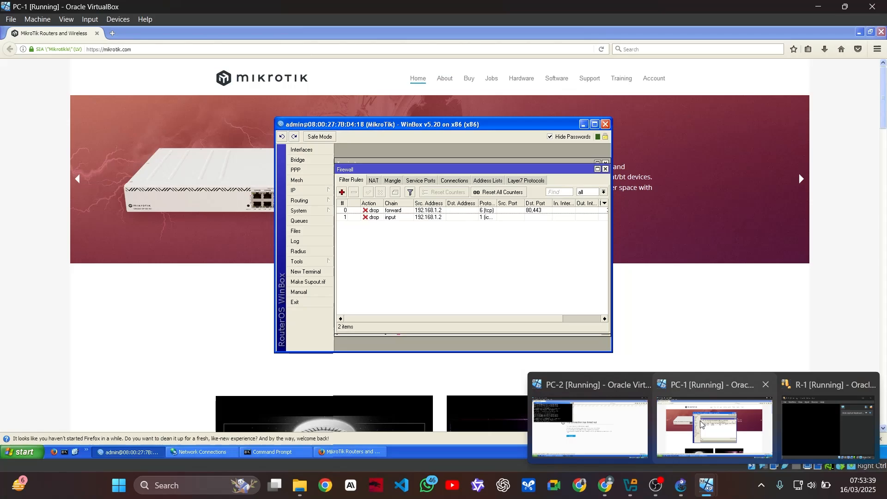
left_click(612, 419)
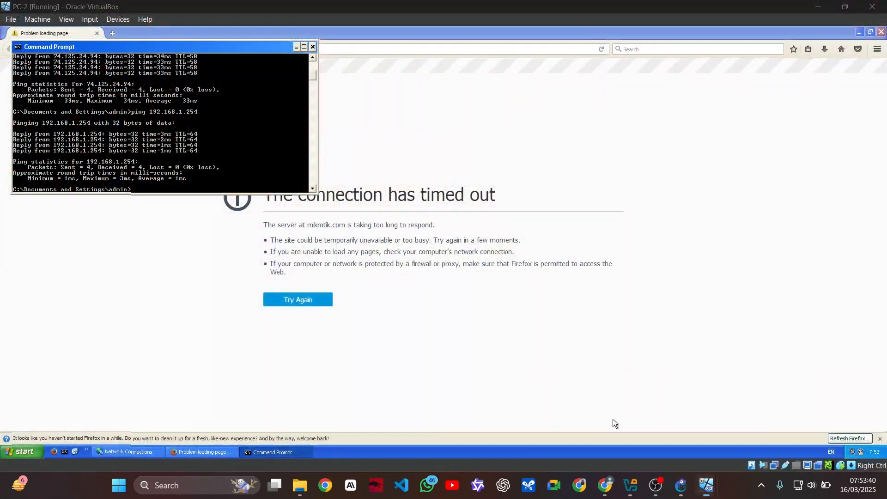
key("Up")
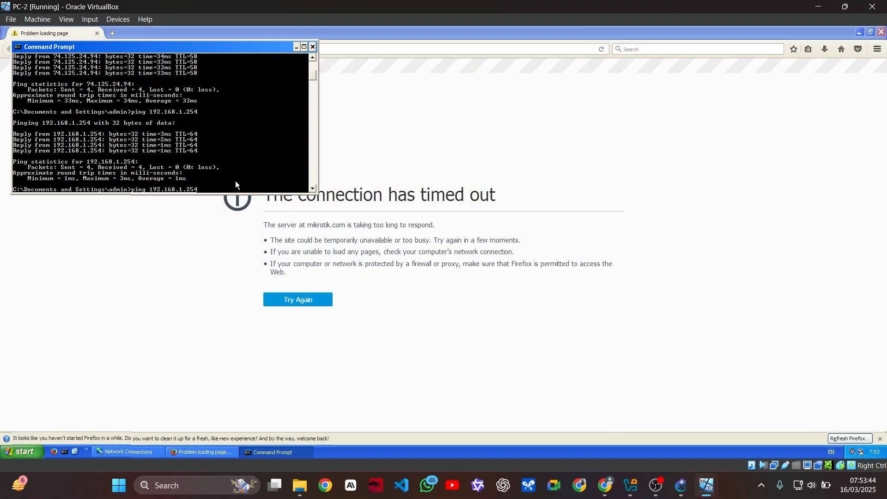
key("Return")
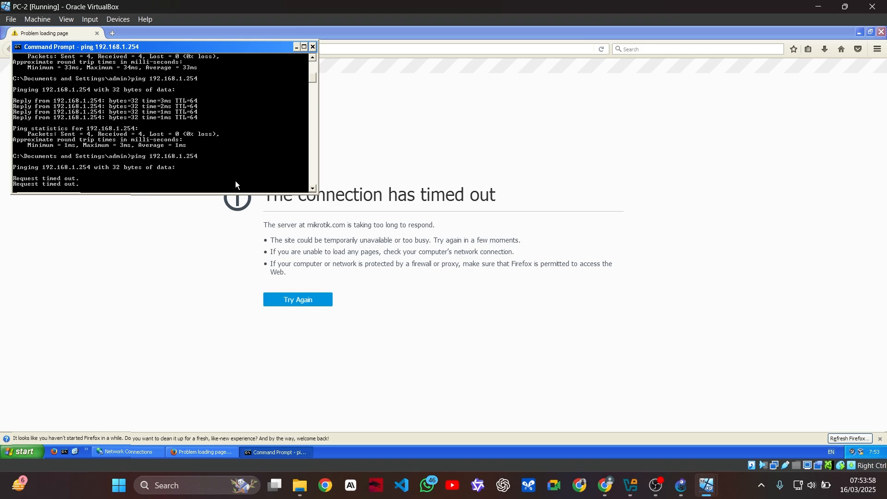
key("ctrl+c")
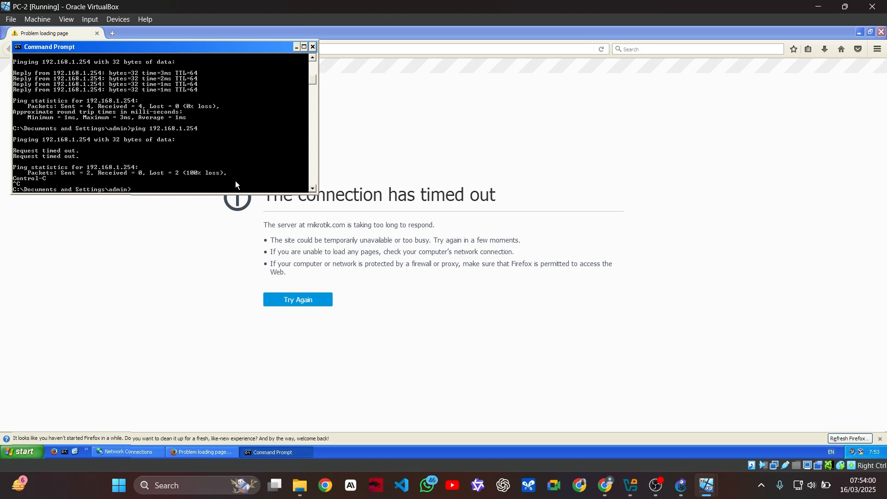
type("ping 8.8.8.8")
key("Return")
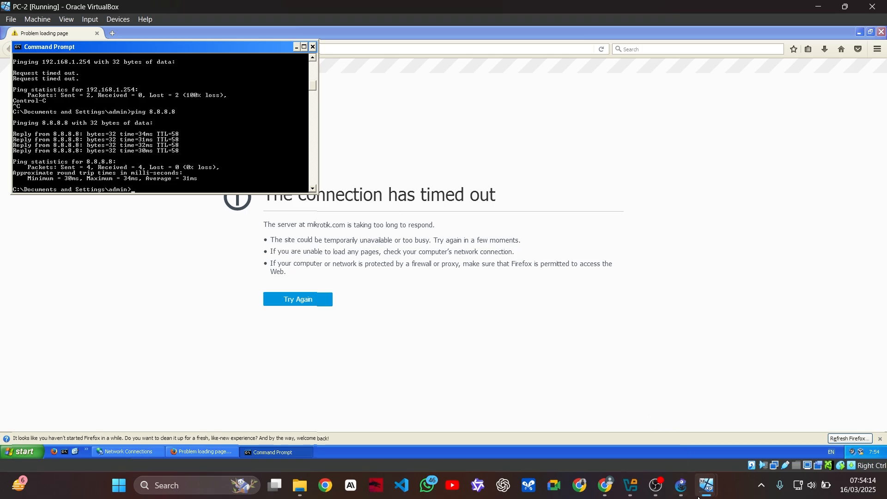
Step: Switch to PC-1 and ping 192.168.1.254 from its Command Prompt to compare router access
mouse_move(700, 494)
left_click(715, 428)
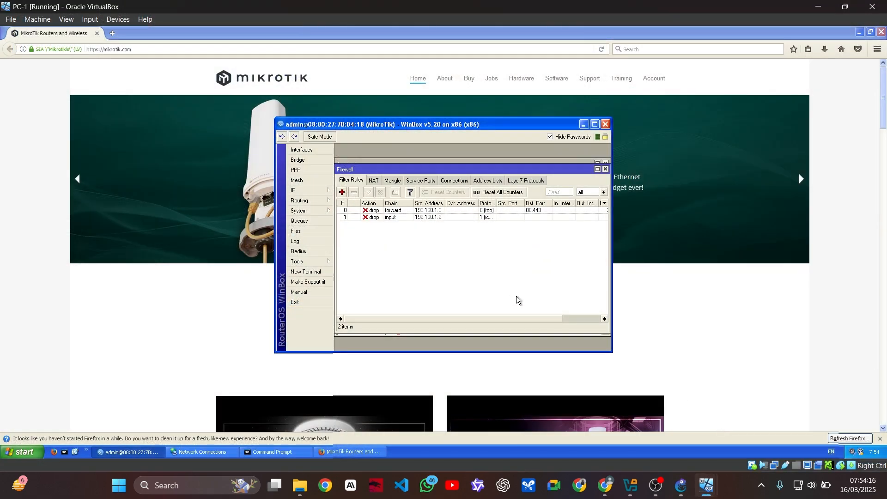
left_click(273, 450)
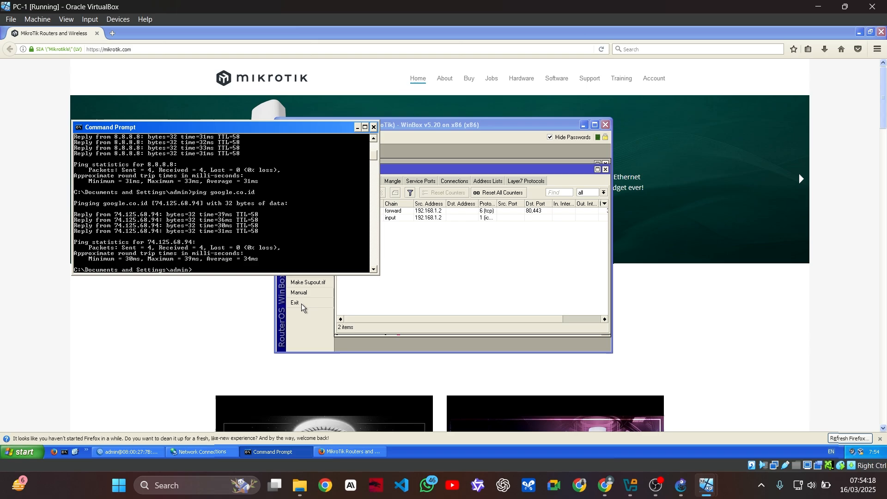
type("ping ")
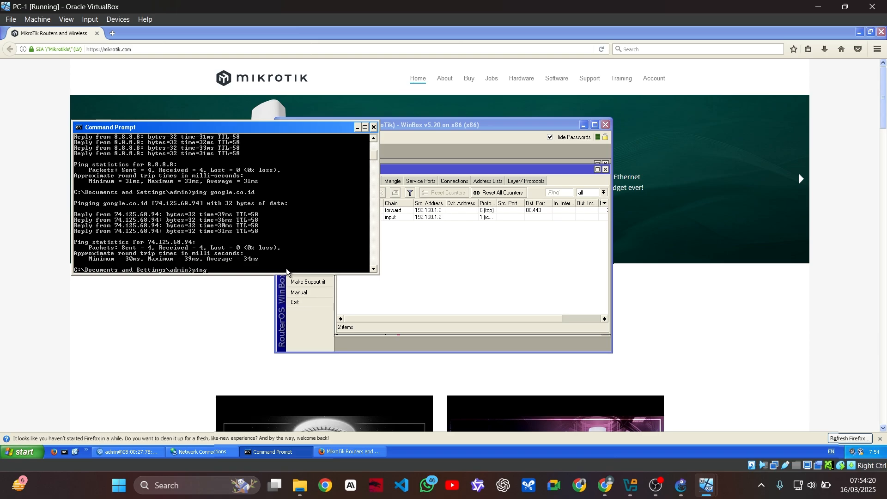
type("192.168.1.254")
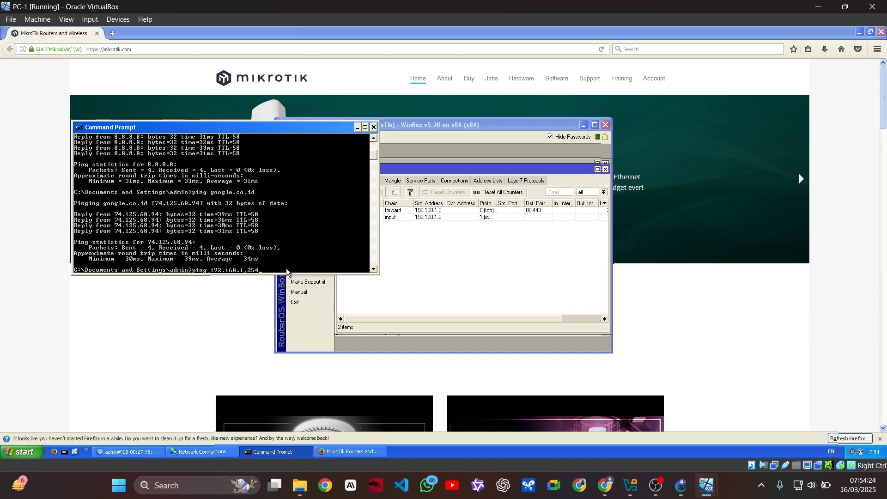
key("Return")
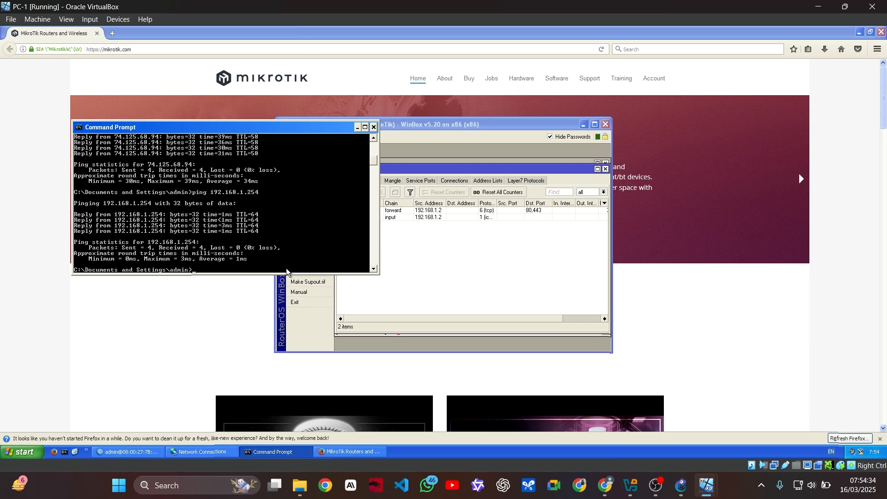
Step: Open a new router terminal in WinBox and ping 8.8.8.8 from the MikroTik
left_click(457, 125)
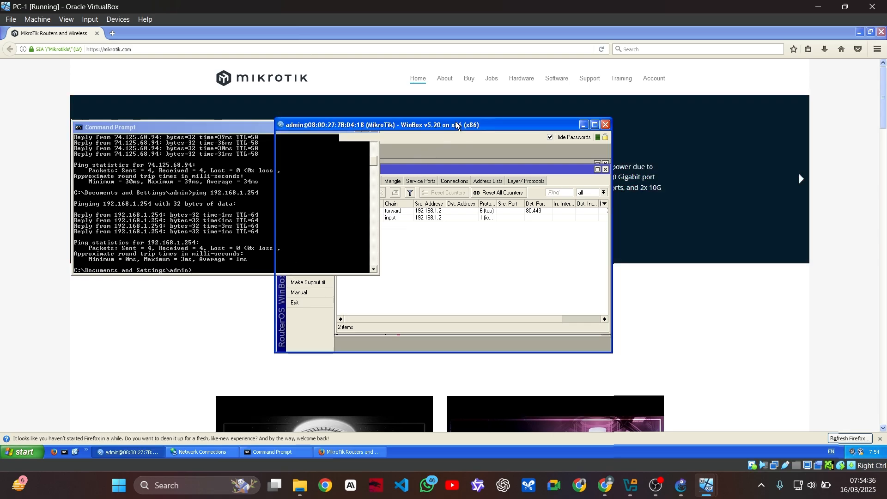
left_click(307, 271)
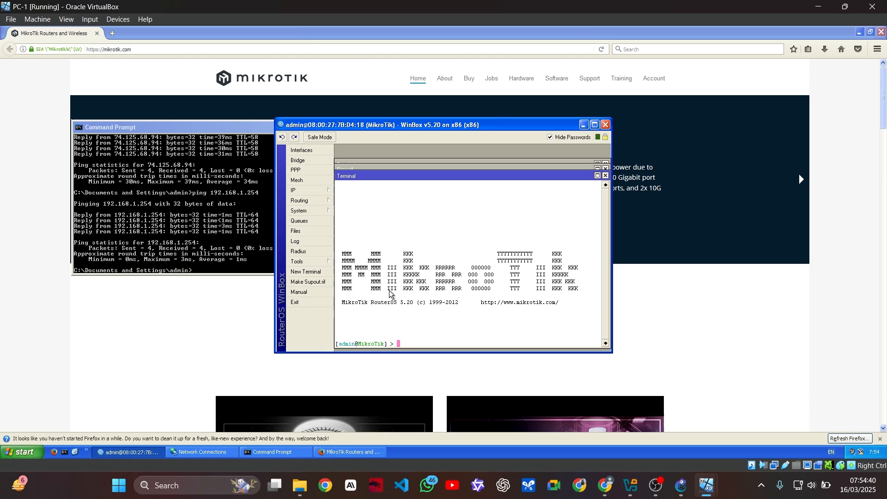
type("p")
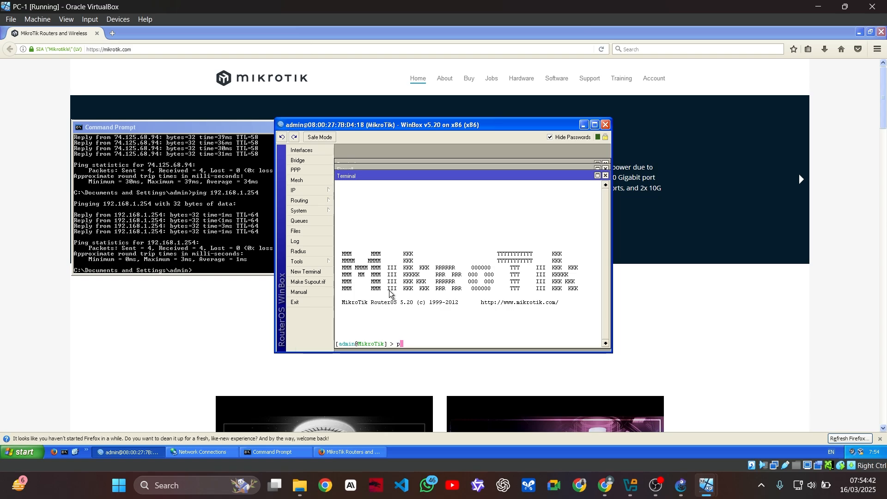
type("ing 8.8.8.8")
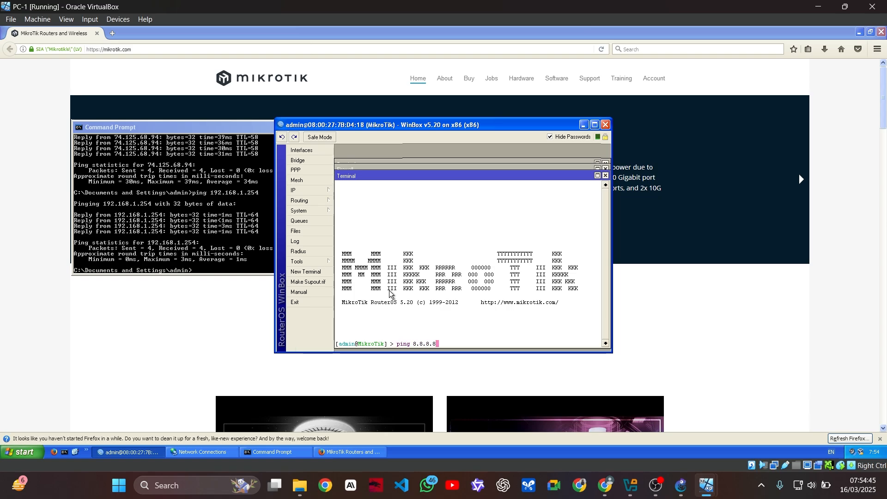
key("Return")
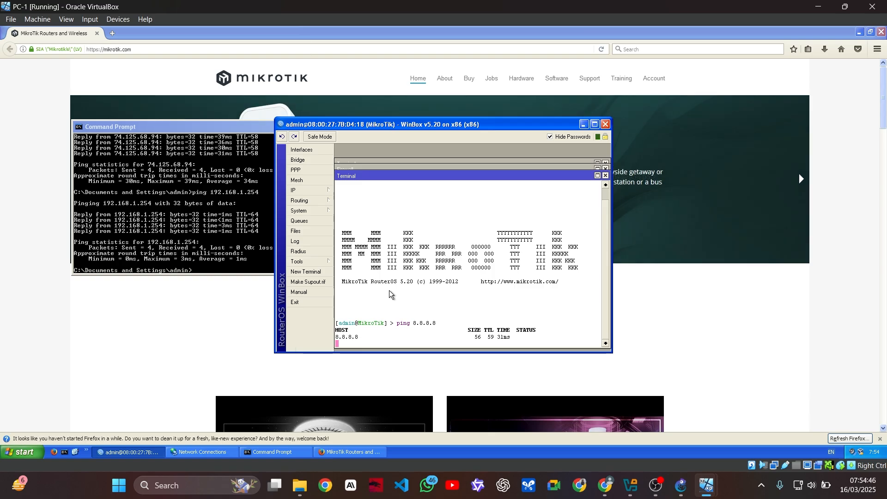
Step: Stop the ping to 8.8.8.8 in the router terminal and briefly ping google.co.id from the MikroTik
key("ctrl+c")
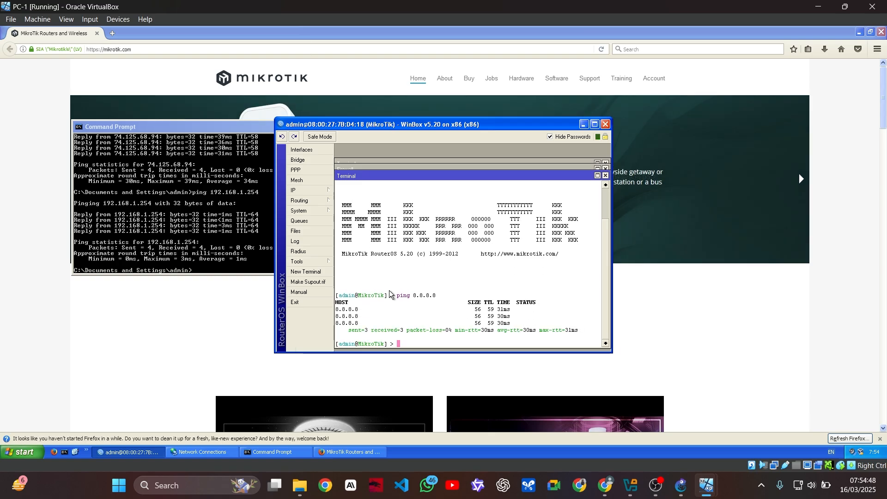
type("ping google.co.id")
key("Return")
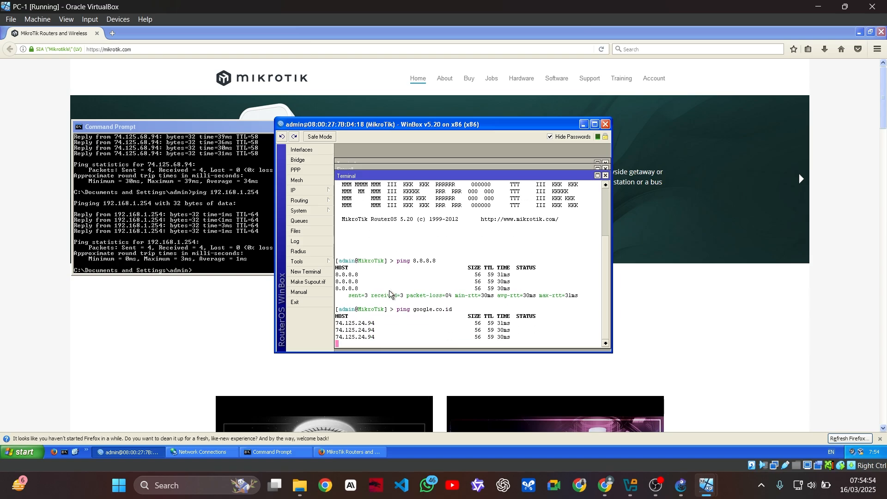
key("ctrl+c")
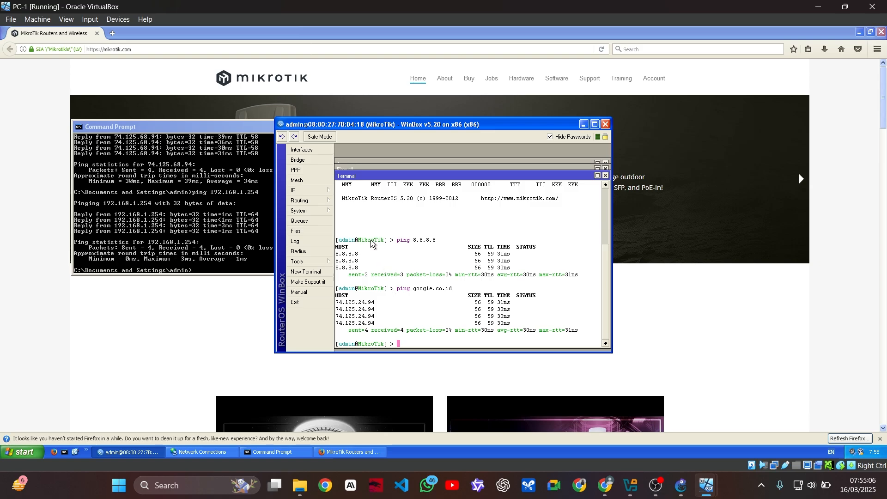
Step: Add a firewall filter rule on the output chain with the action drop and save it
left_click(367, 168)
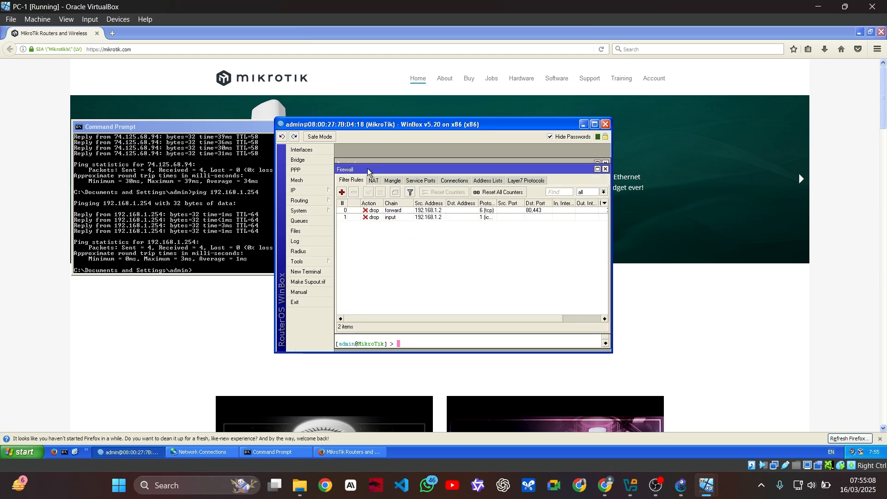
left_click(342, 192)
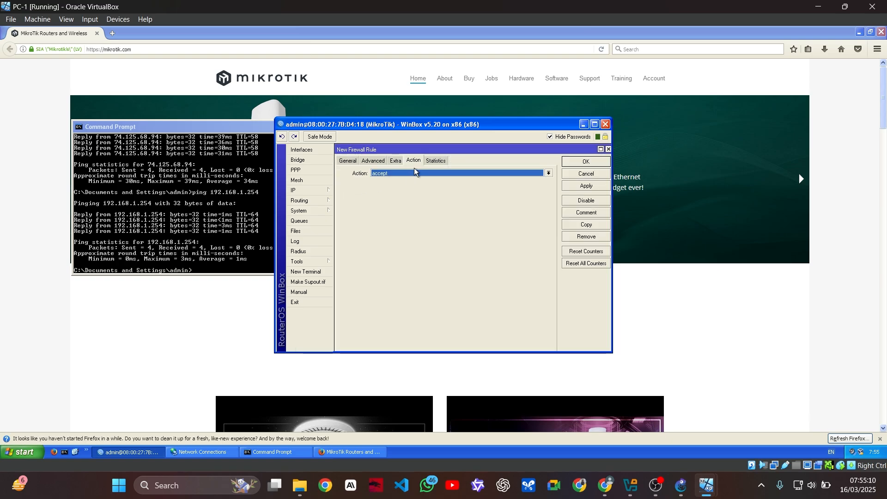
left_click(348, 160)
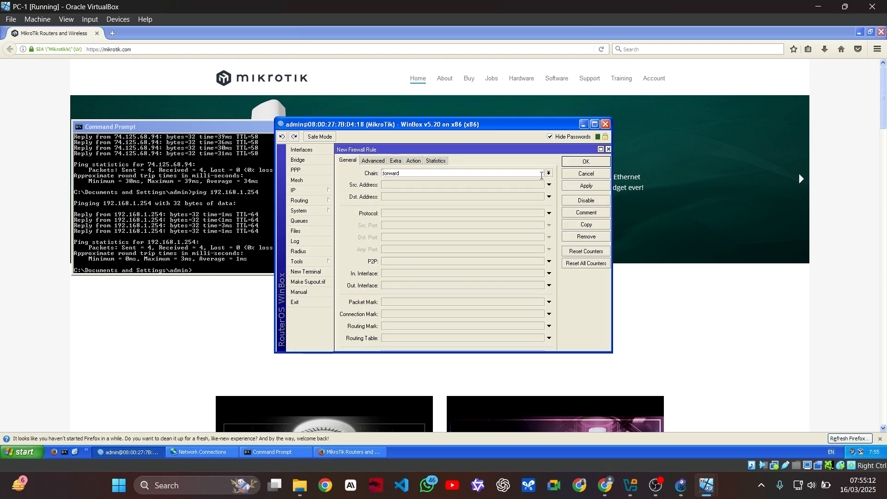
left_click(548, 173)
left_click(459, 194)
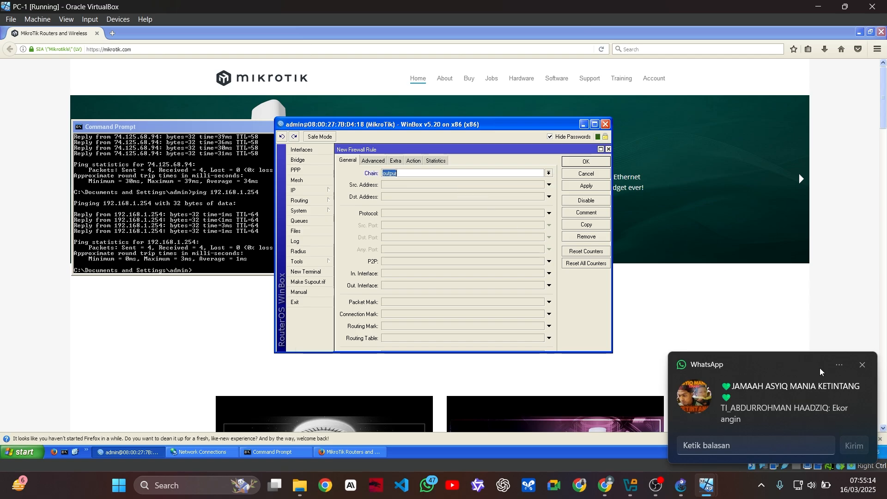
left_click(861, 366)
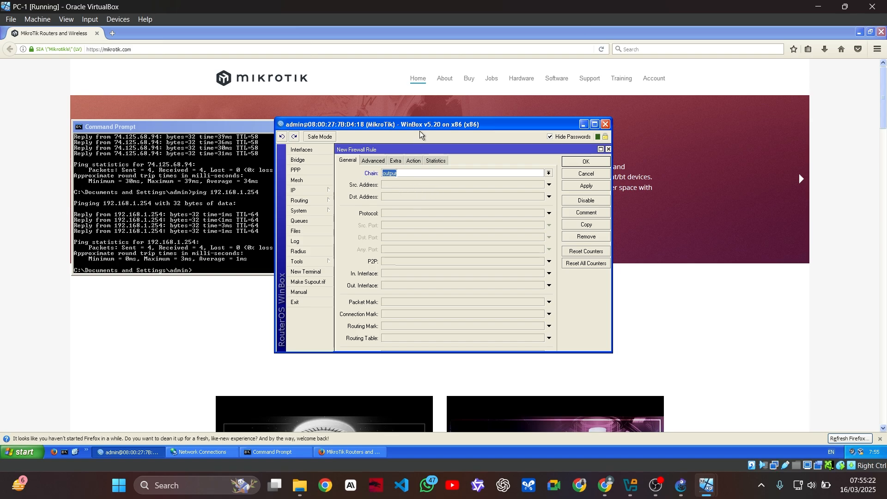
left_click(413, 160)
left_click(417, 174)
left_click(405, 196)
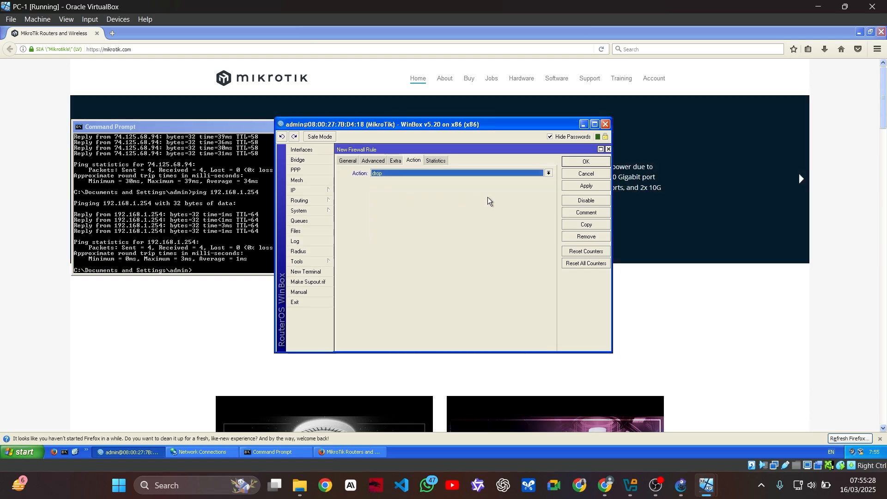
left_click(589, 161)
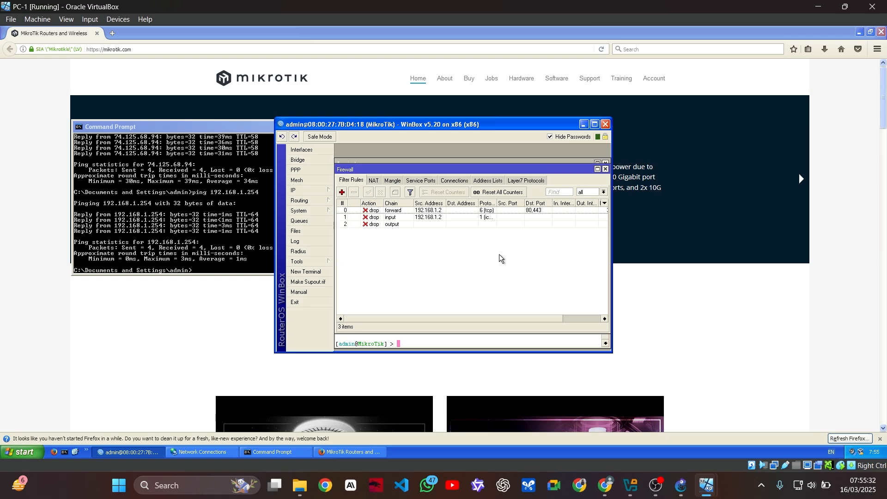
Step: Edit the output drop rule in the firewall filter list to match the icmp protocol and save it
double_click(484, 225)
left_click(354, 162)
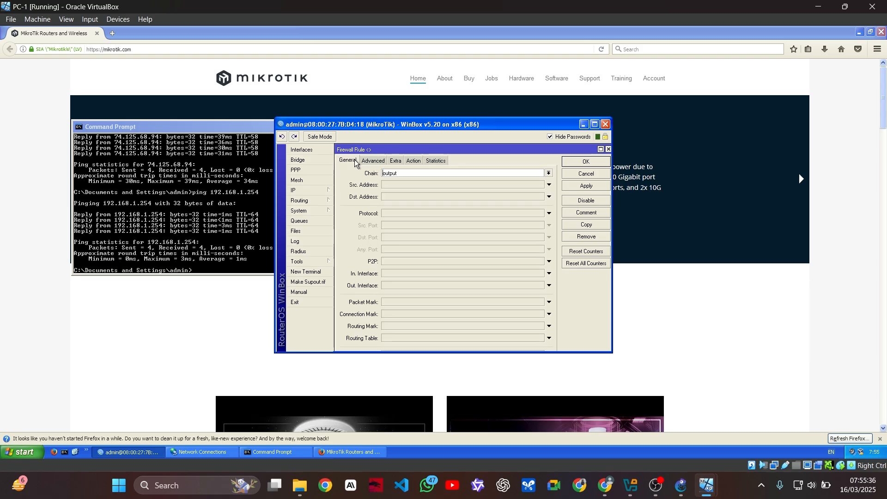
left_click(420, 211)
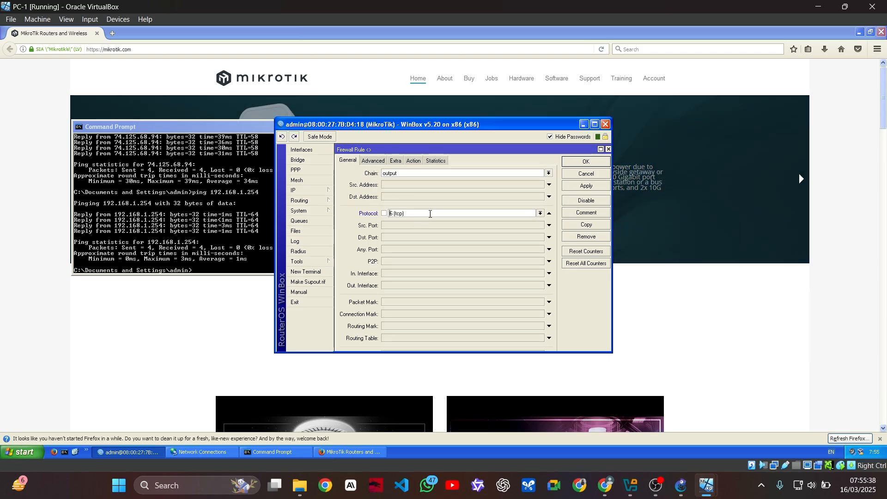
left_click(539, 213)
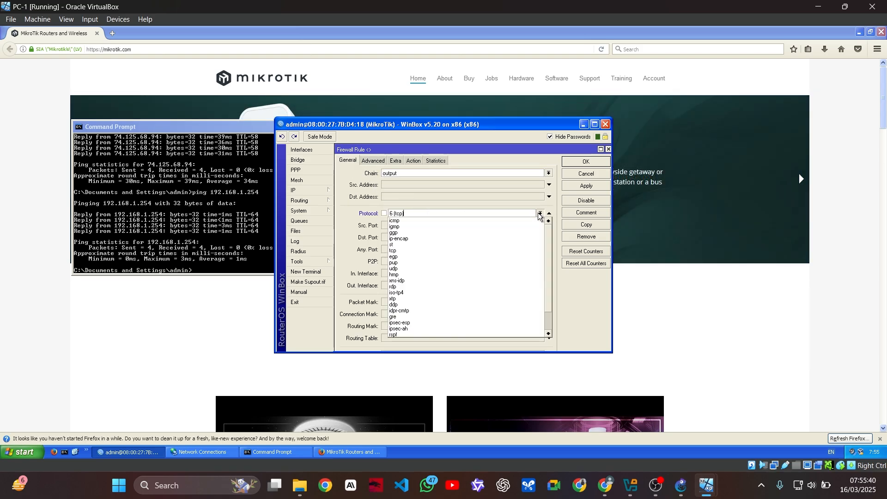
left_click(429, 222)
left_click(587, 161)
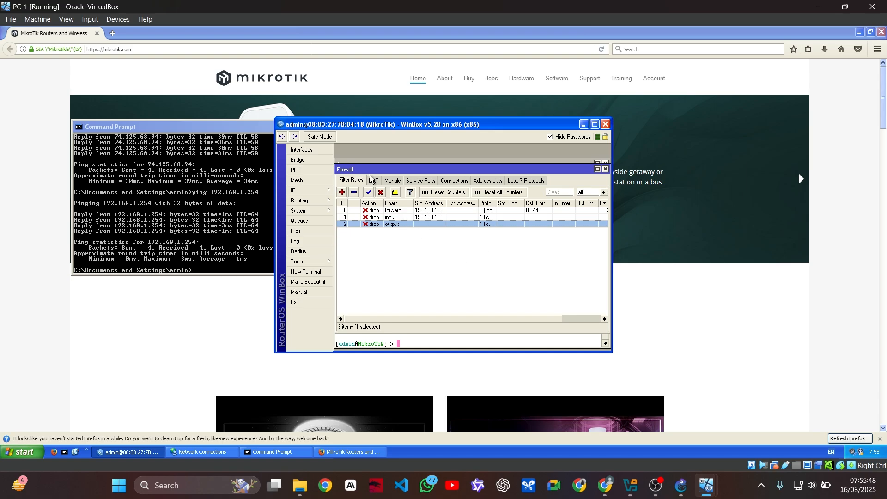
Step: Repeat the pings to 8.8.8.8 and google.co.id from the router terminal to test the output rule
left_click(413, 343)
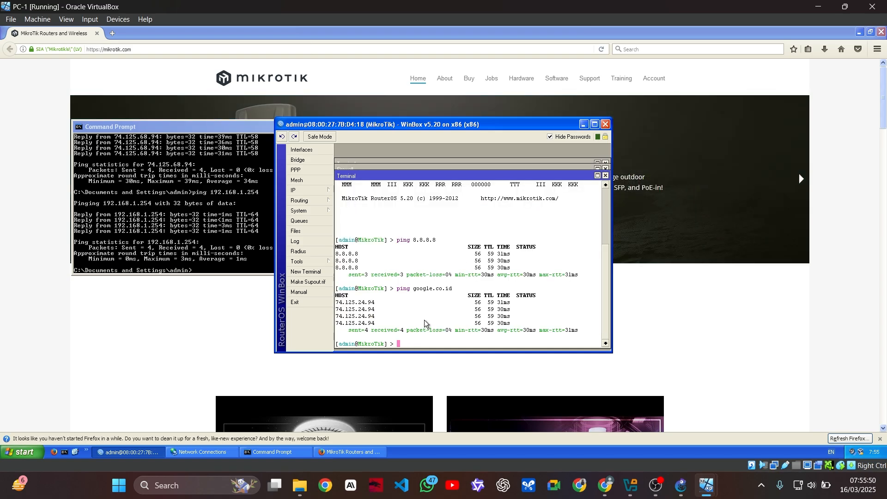
key("Up")
key("Up")
key("Return")
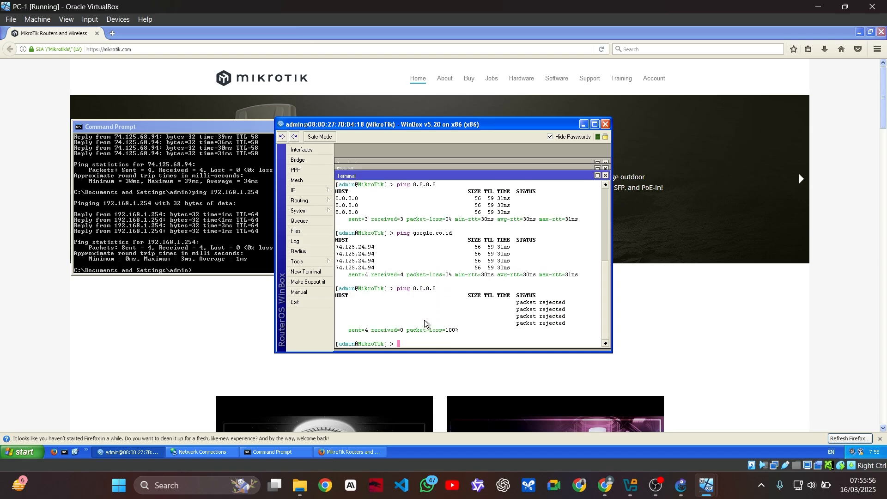
key("Up")
key("Up")
key("Return")
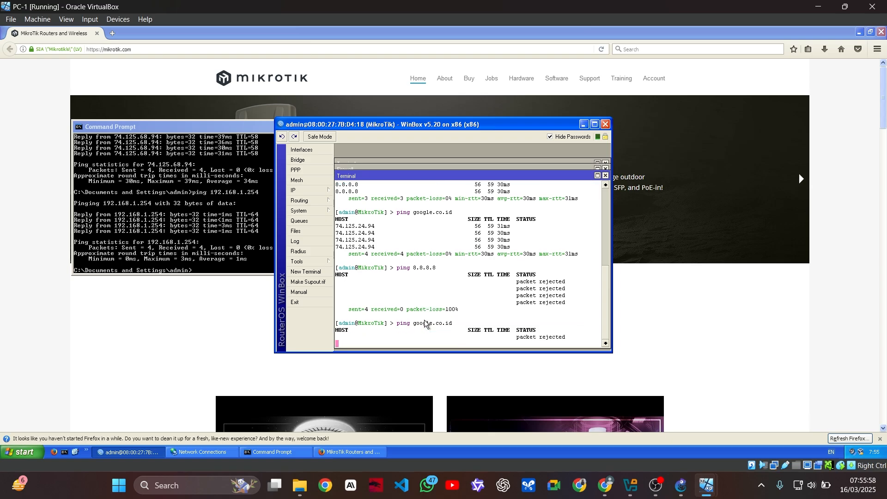